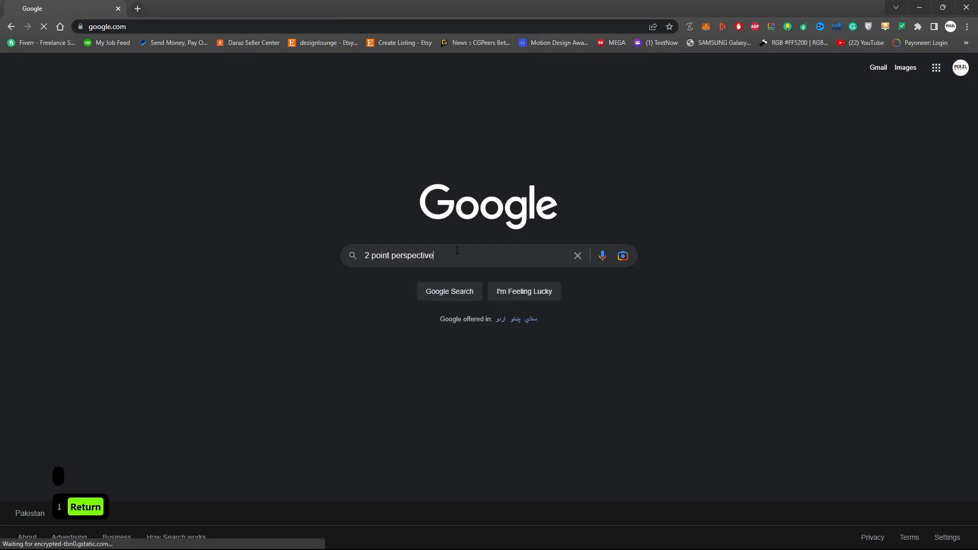
Show Google image results for 2 point perspective and open several reference drawings in new tabs
left_click(171, 108)
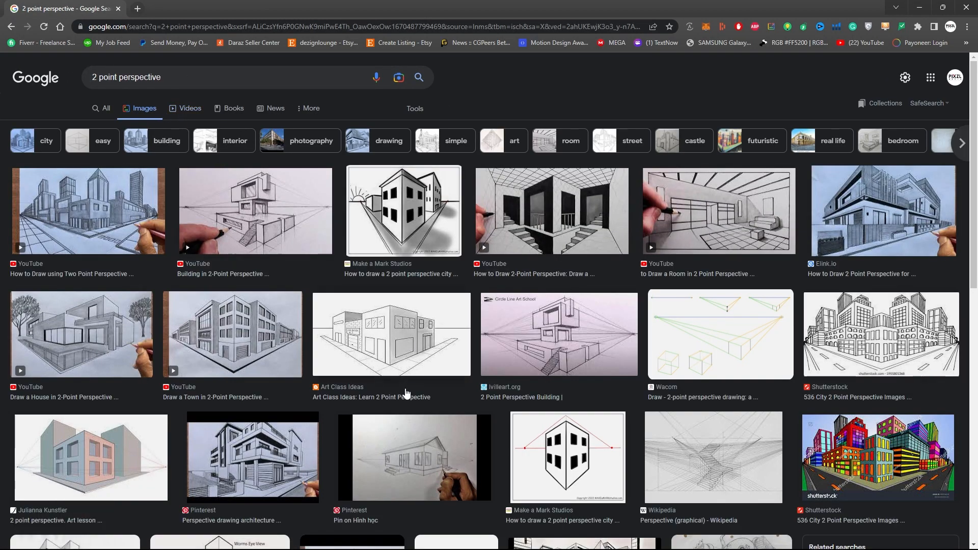
middle_click(861, 364)
scroll(292, 322, "down", 2)
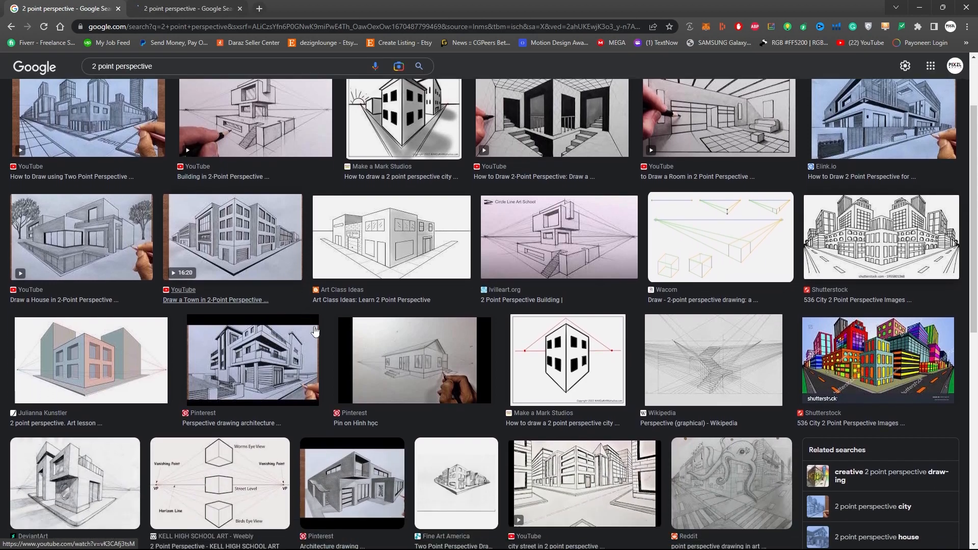
middle_click(247, 351)
scroll(247, 352, "down", 2)
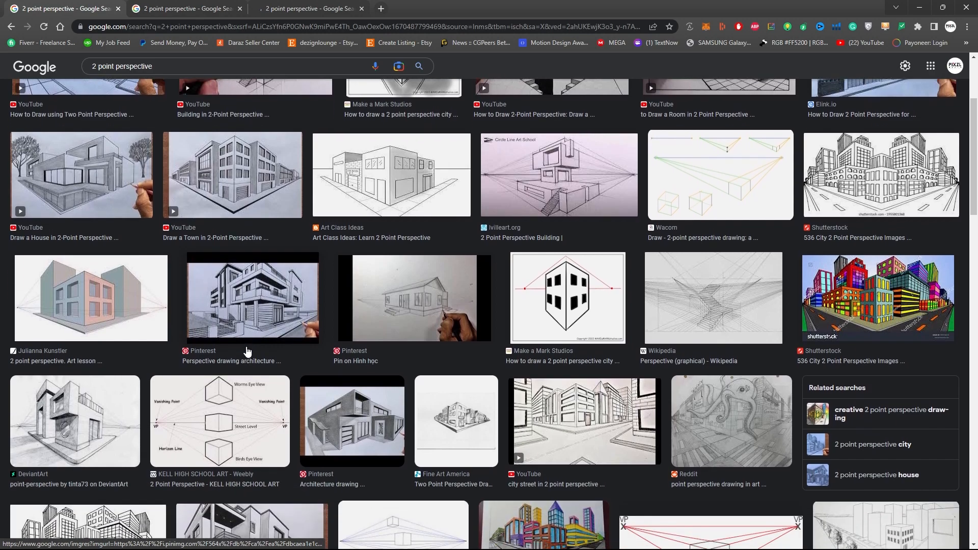
middle_click(584, 376)
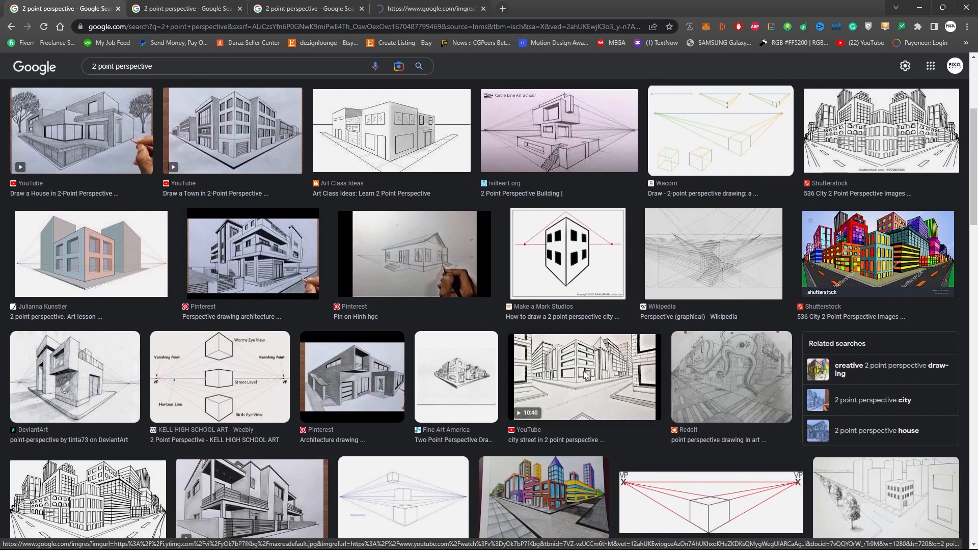
Review the opened reference images in their tabs
left_click(447, 4)
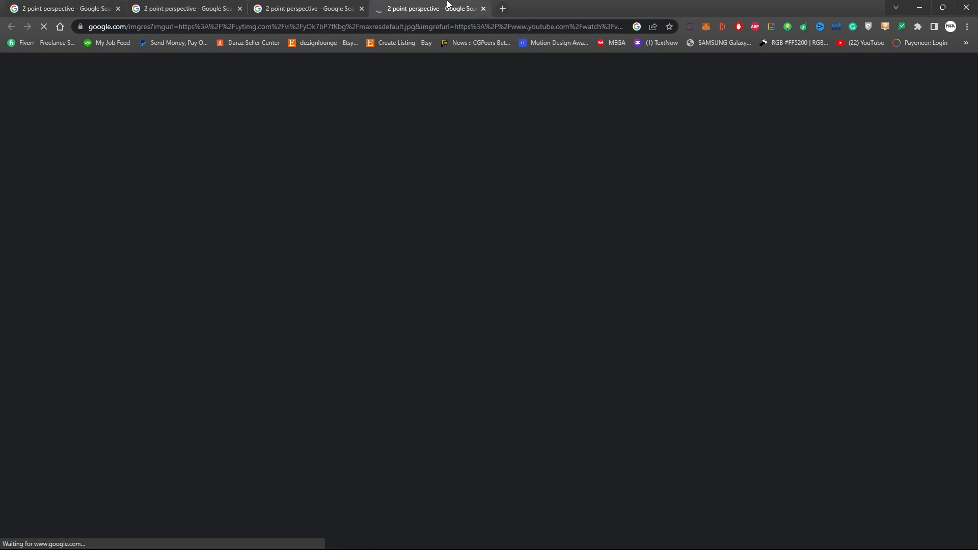
left_click(329, 5)
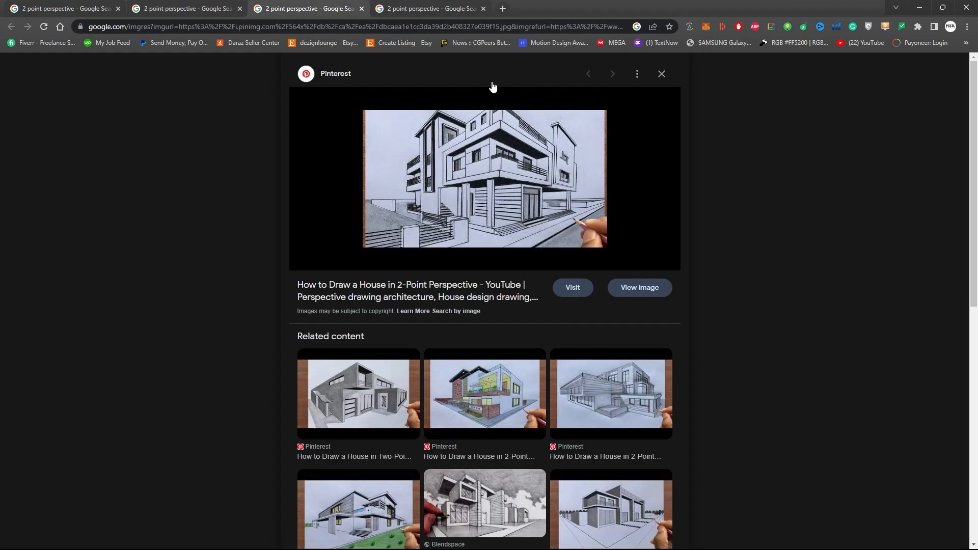
left_click(212, 6)
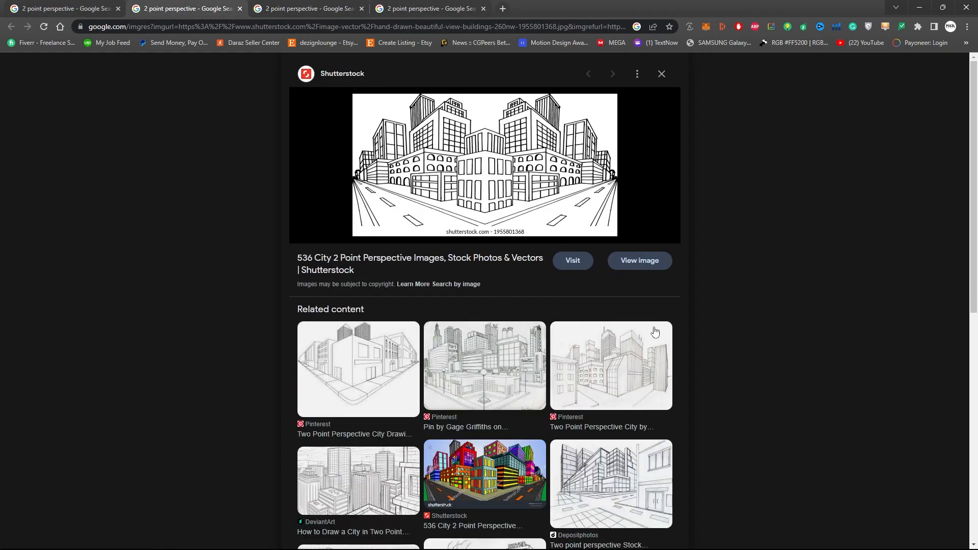
Open the two-point city street drawing at full size and save the image to Downloads
left_click(638, 267)
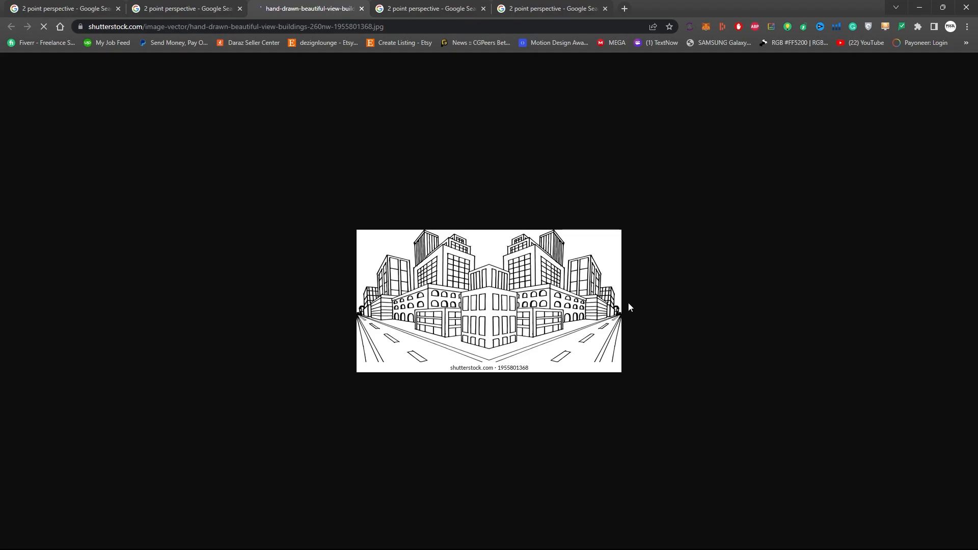
scroll(513, 319, "up", 6)
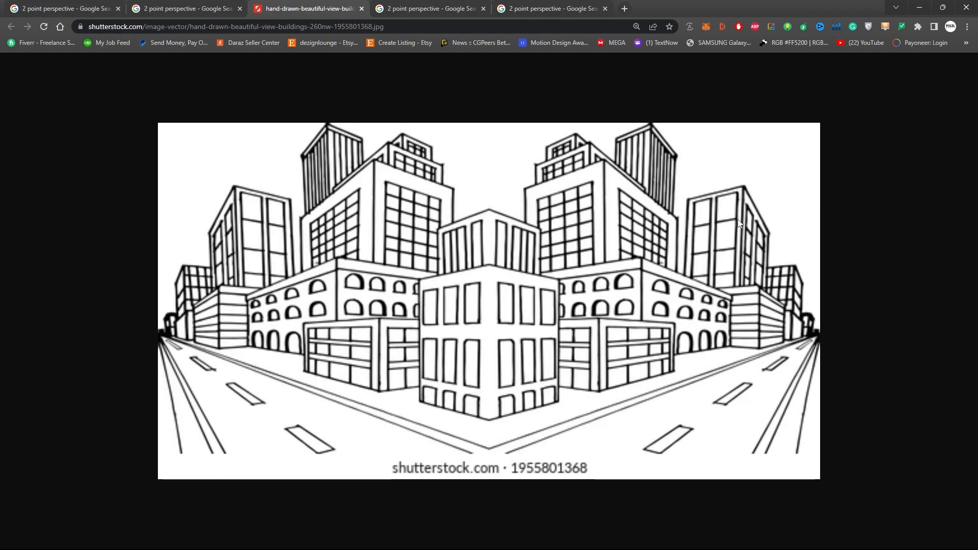
right_click(592, 250)
left_click(638, 270)
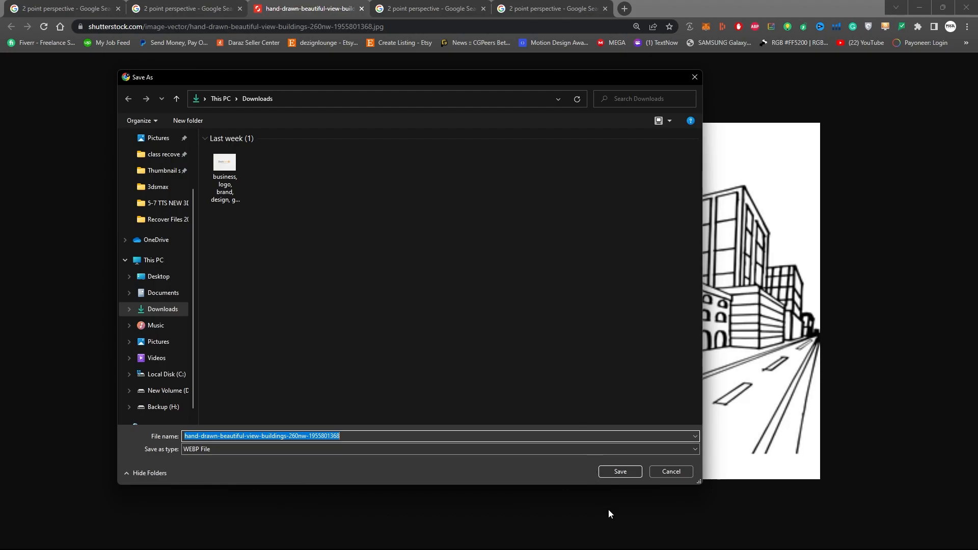
left_click(630, 470)
Open the downloaded city drawing in Paint from the Downloads folder
left_click(113, 540)
left_click(142, 503)
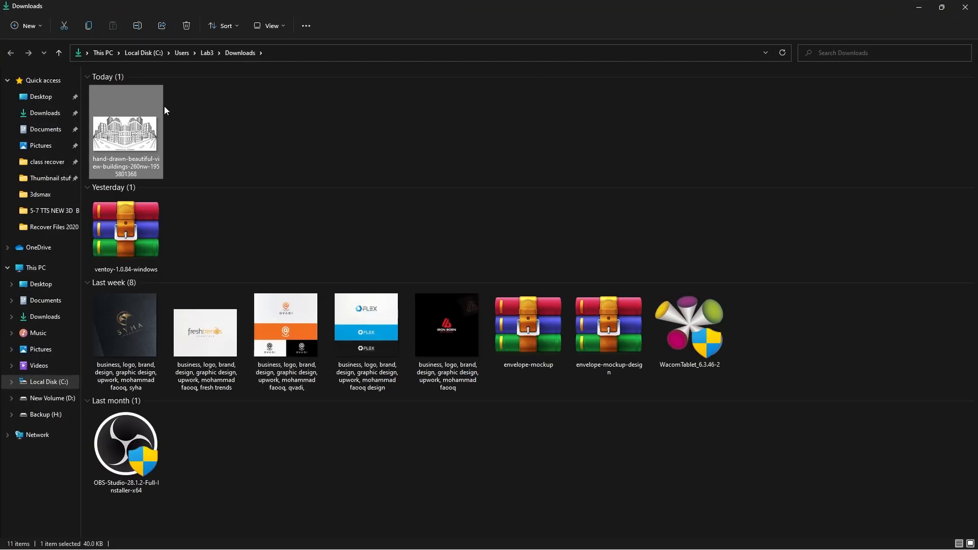
right_click(134, 121)
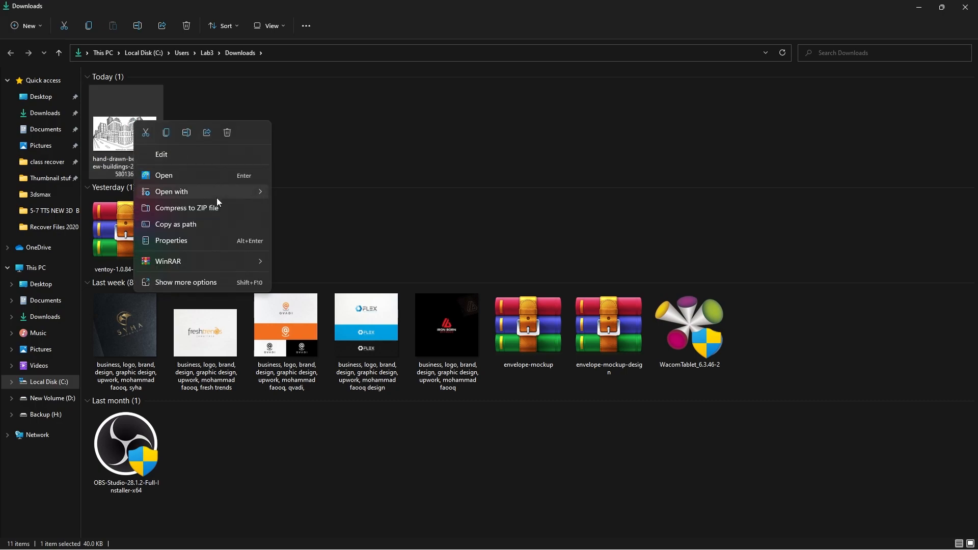
mouse_move(216, 197)
left_click(334, 226)
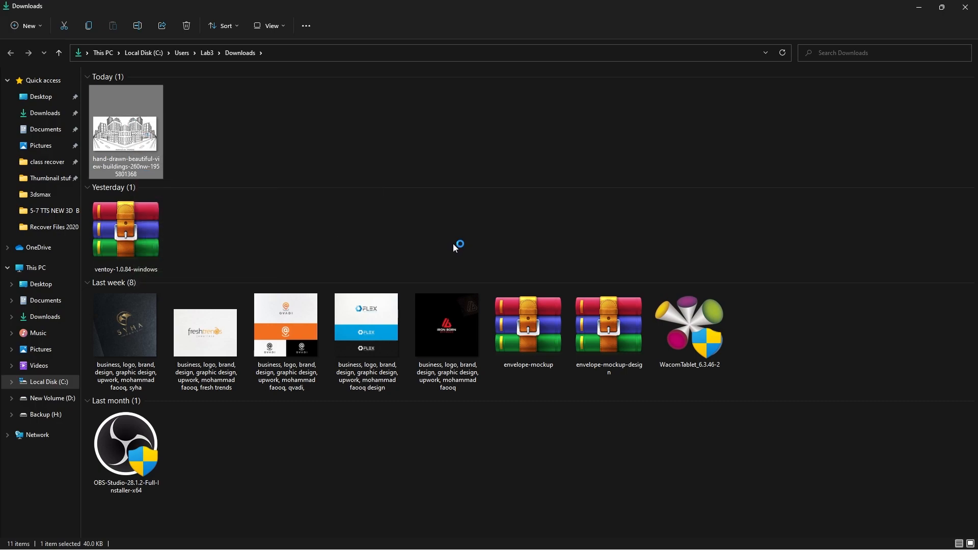
scroll(451, 281, "up", 3, "ctrl")
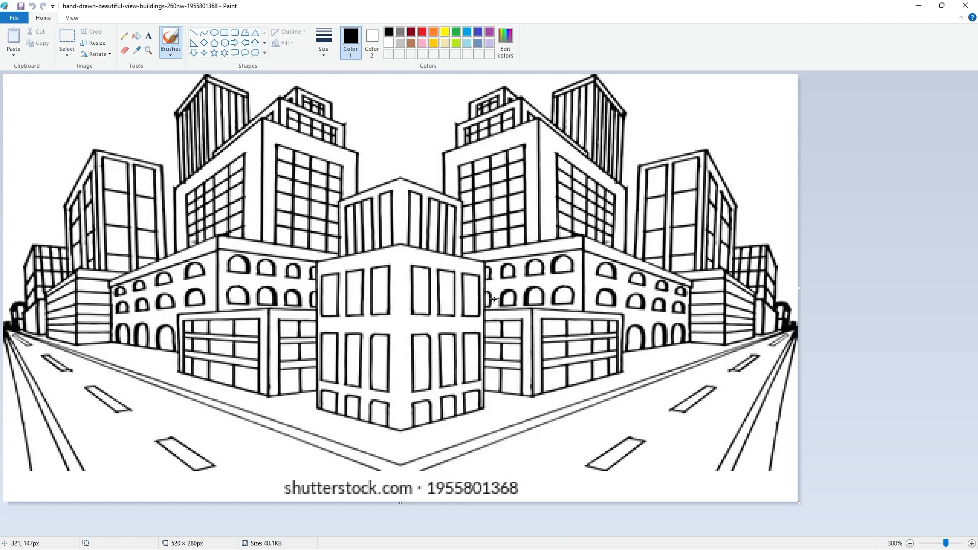
Circle both vanishing points in red with a brush and draw arrows along the front building's base edges
left_click(193, 33)
left_click(422, 31)
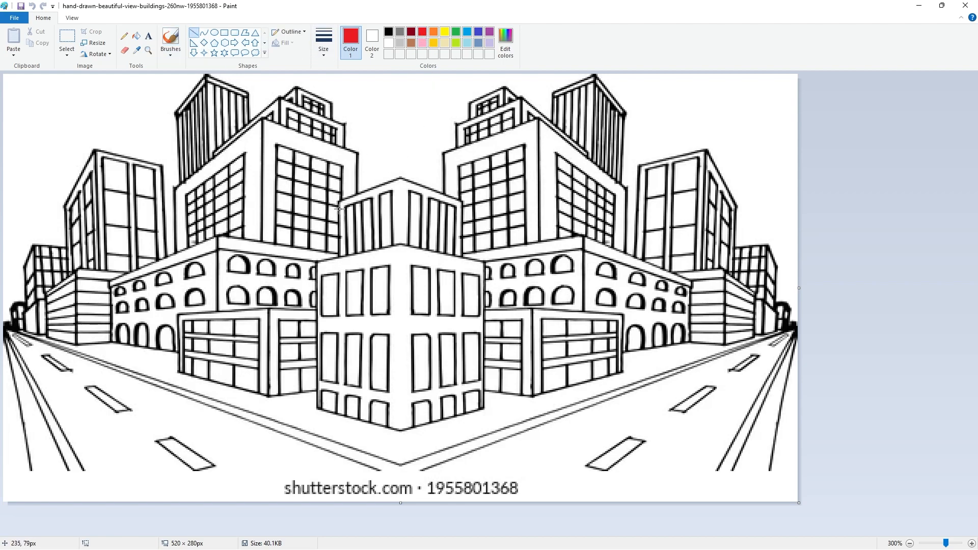
left_click(171, 40)
mouse_move(3, 309)
left_mouse_down()
mouse_move(30, 328)
mouse_move(6, 345)
left_mouse_up()
mouse_move(796, 308)
left_mouse_down()
mouse_move(771, 336)
mouse_move(800, 350)
left_mouse_up()
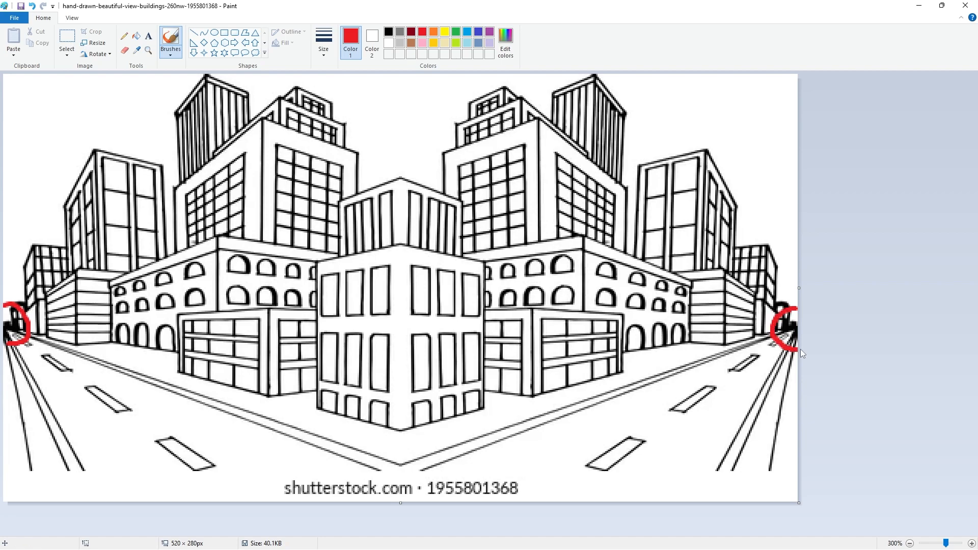
mouse_move(409, 466)
left_mouse_down()
mouse_move(504, 450)
mouse_move(501, 463)
mouse_move(294, 418)
mouse_move(291, 432)
left_mouse_up()
mouse_move(477, 446)
left_mouse_down()
mouse_move(510, 452)
mouse_move(489, 467)
left_mouse_up()
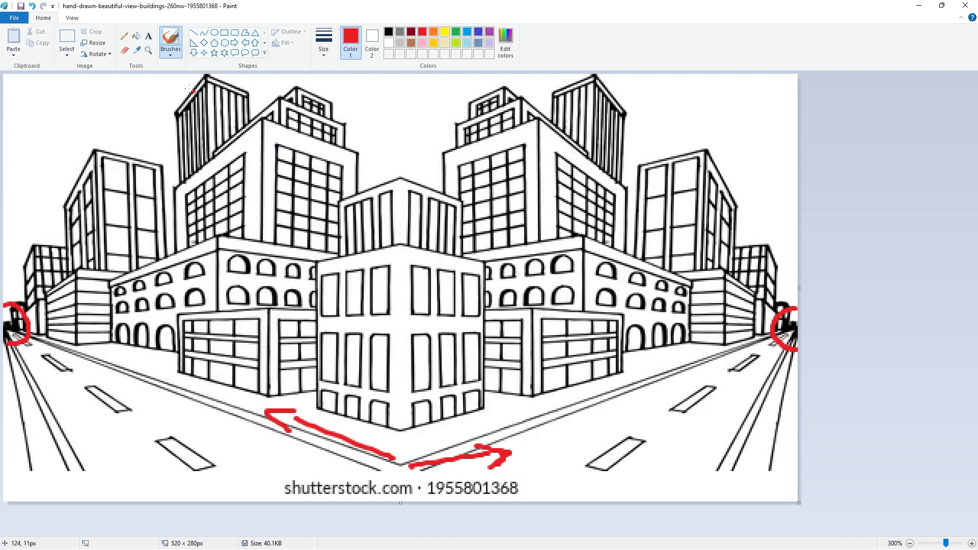
Draw a straight red horizon line between the vanishing points and arrows pointing to it on the corner building
left_click(193, 32)
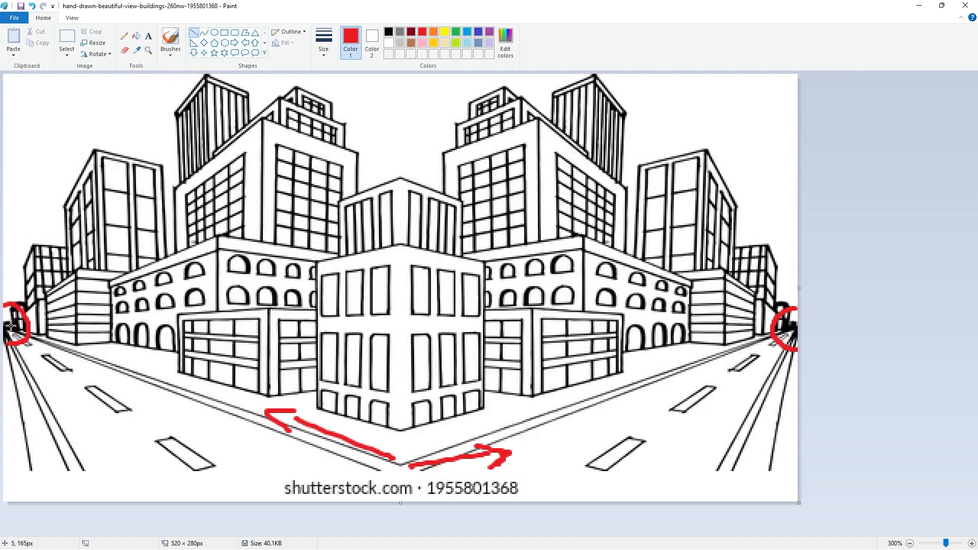
left_click_drag(5, 325, 799, 326)
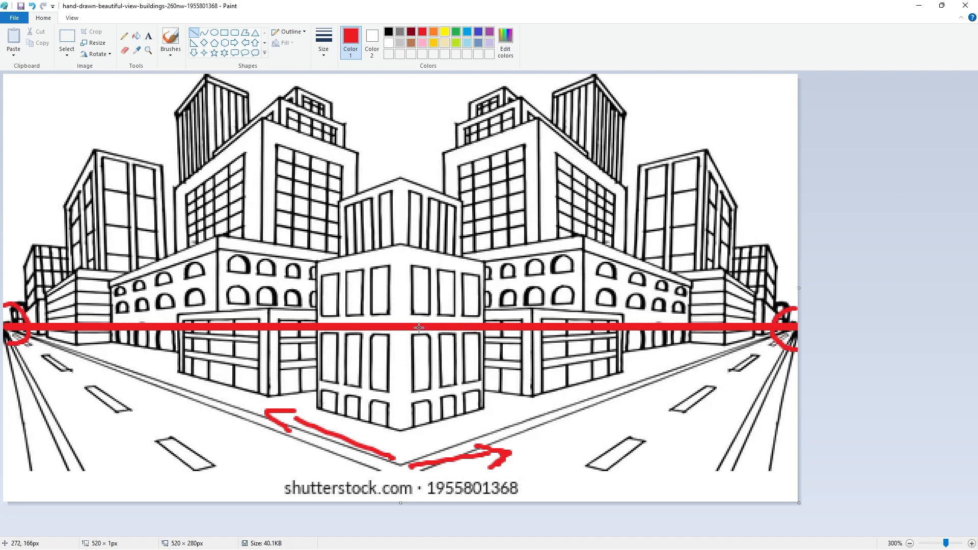
left_click(171, 38)
mouse_move(399, 382)
left_mouse_down()
mouse_move(390, 350)
mouse_move(404, 354)
left_mouse_up()
mouse_move(398, 263)
left_mouse_down()
mouse_move(395, 302)
mouse_move(407, 290)
left_mouse_up()
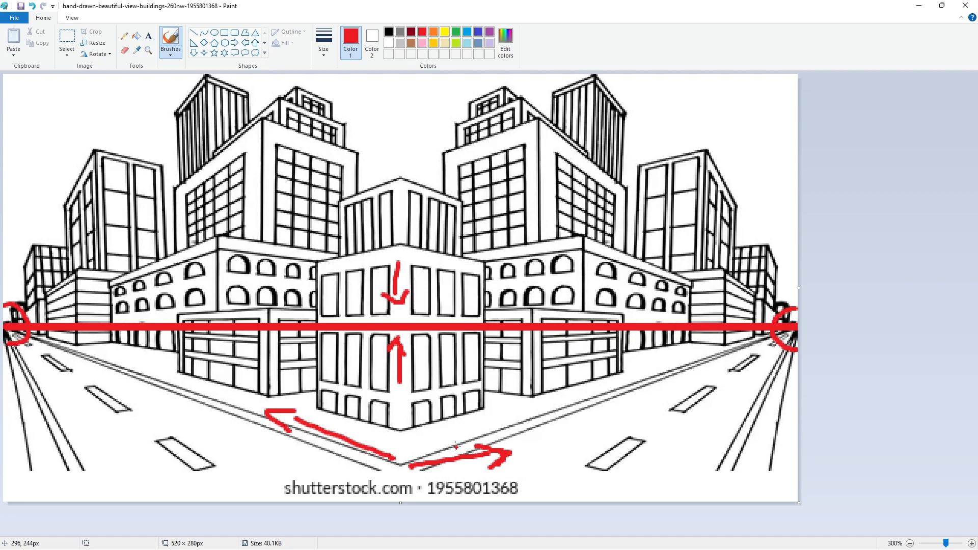
Add red brush marks below the front corner, under both vanishing points and at the top of the left tower
mouse_move(402, 474)
left_mouse_down()
mouse_move(416, 500)
mouse_move(398, 470)
mouse_move(381, 482)
mouse_move(384, 506)
mouse_move(397, 500)
mouse_move(410, 512)
mouse_move(402, 430)
left_mouse_up()
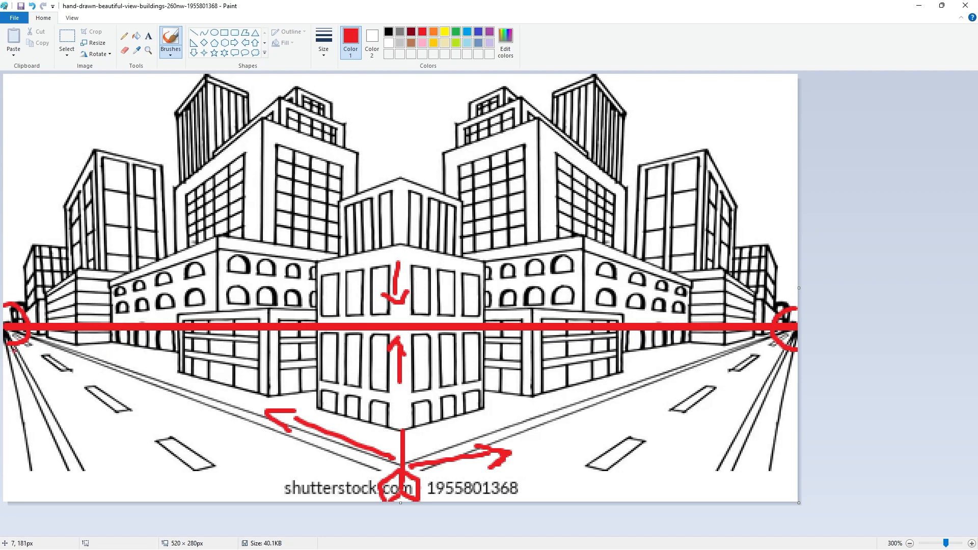
left_click_drag(22, 344, 27, 376)
left_click_drag(791, 350, 791, 379)
left_click_drag(208, 77, 194, 82)
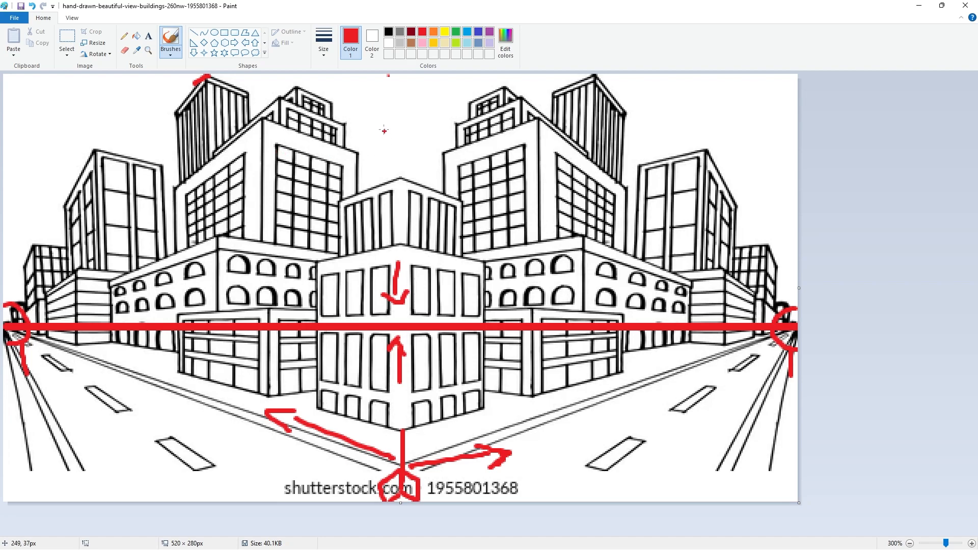
Draw a straight vertical red line through the building's front corner up to the top of the image
left_click(194, 33)
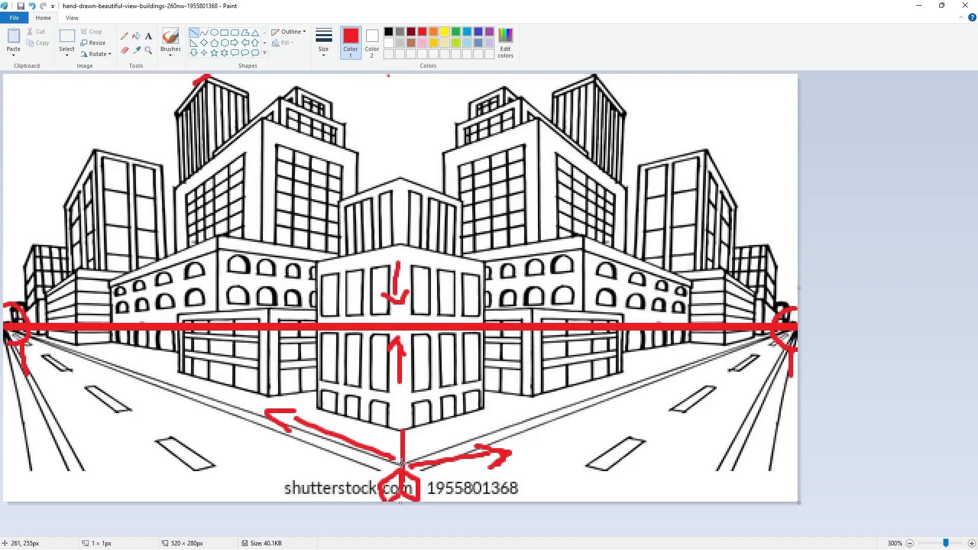
left_click_drag(402, 464, 424, 72)
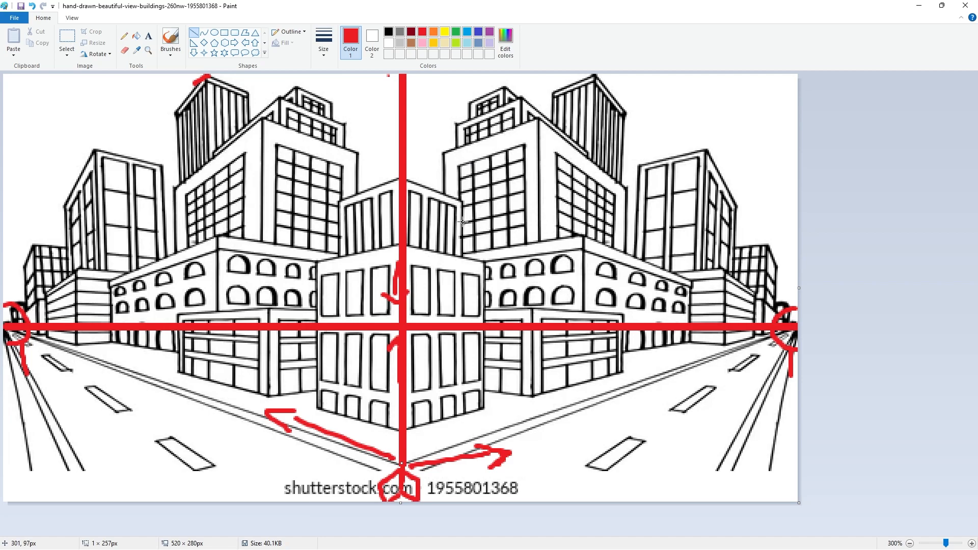
left_click(170, 40)
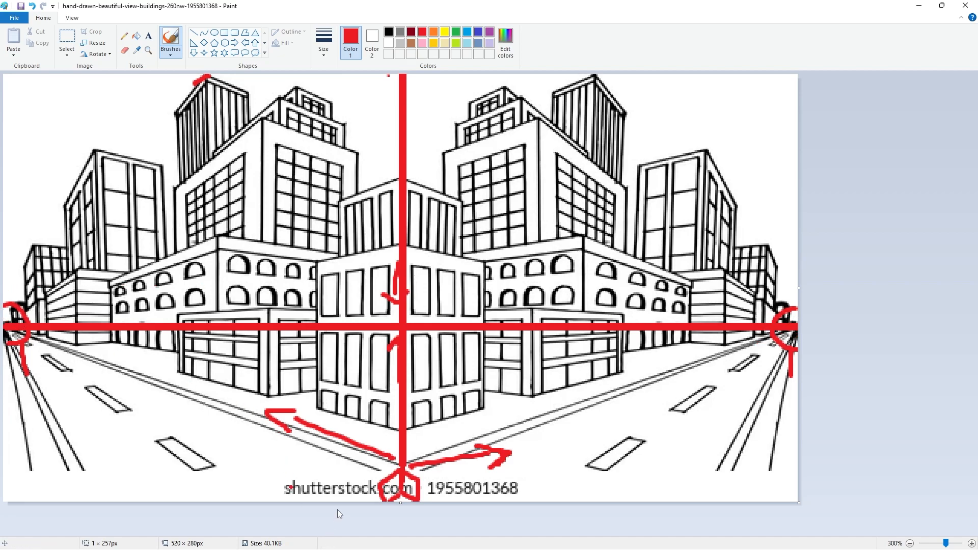
Switch to Illustrator and activate the Perspective Grid tool on the blank artboard
key("alt+Tab")
key("alt+Tab")
key("alt+Tab")
key("alt+Tab")
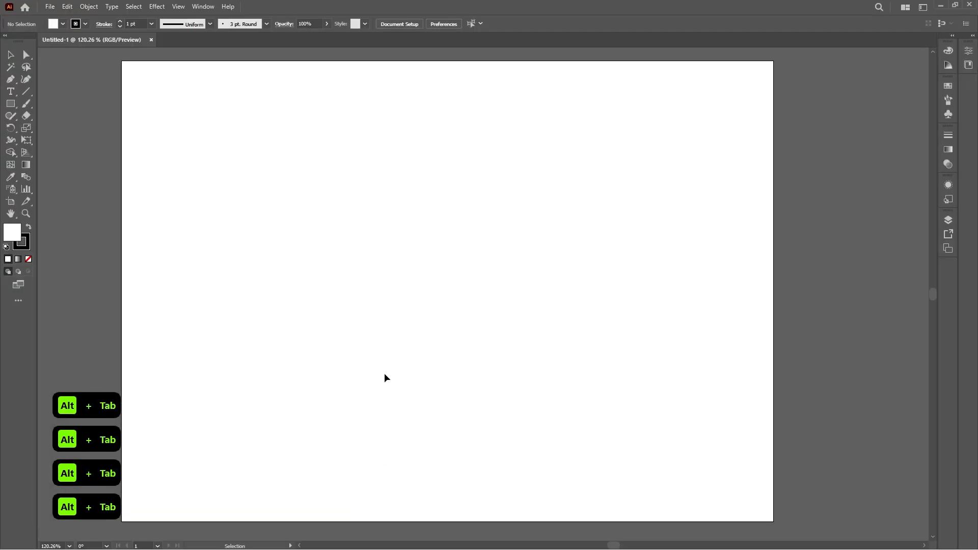
key("space")
left_click_drag(376, 374, 447, 376)
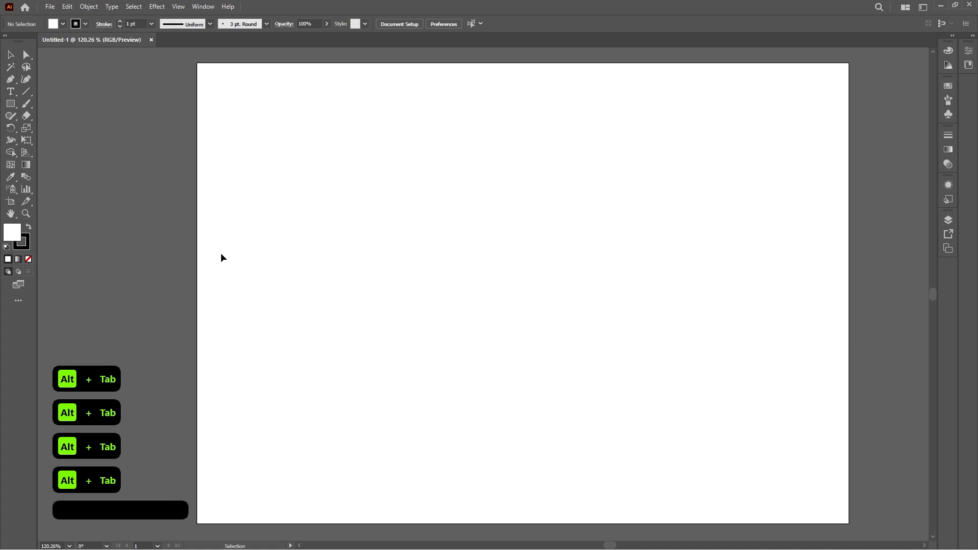
left_click(26, 152)
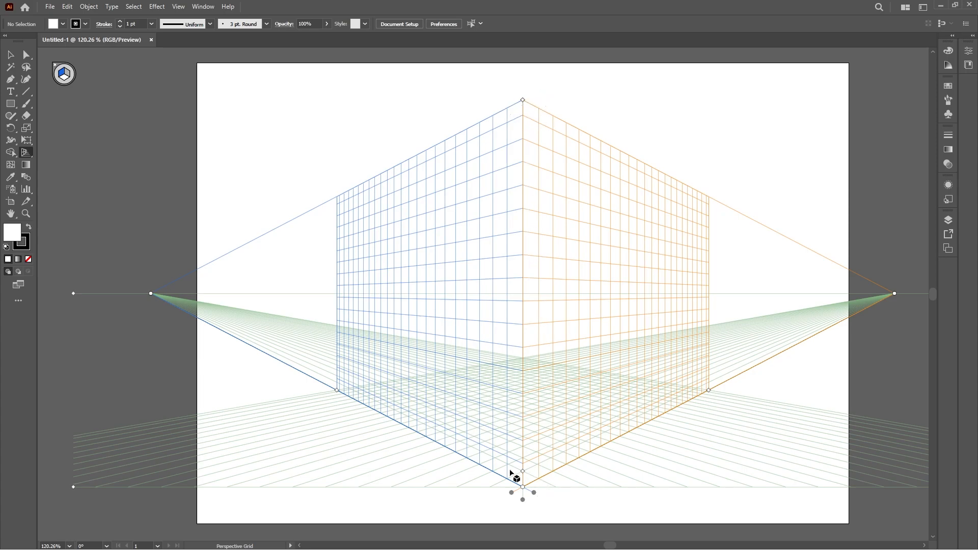
Lower the perspective grid's vertical height by moving its top point down to about a third of the artboard
scroll(530, 485, "down", 1)
left_click_drag(565, 458, 516, 421)
left_click_drag(584, 437, 574, 428)
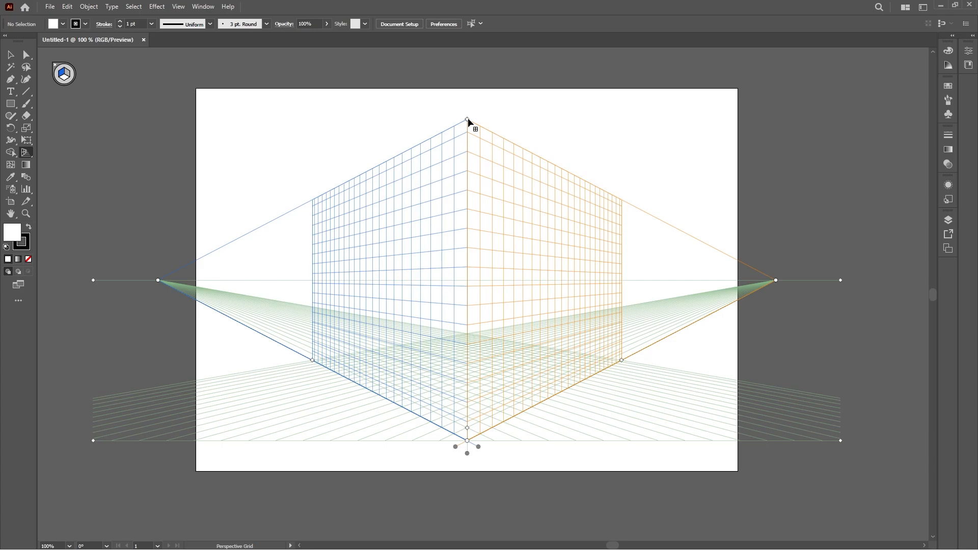
left_click_drag(467, 119, 473, 382)
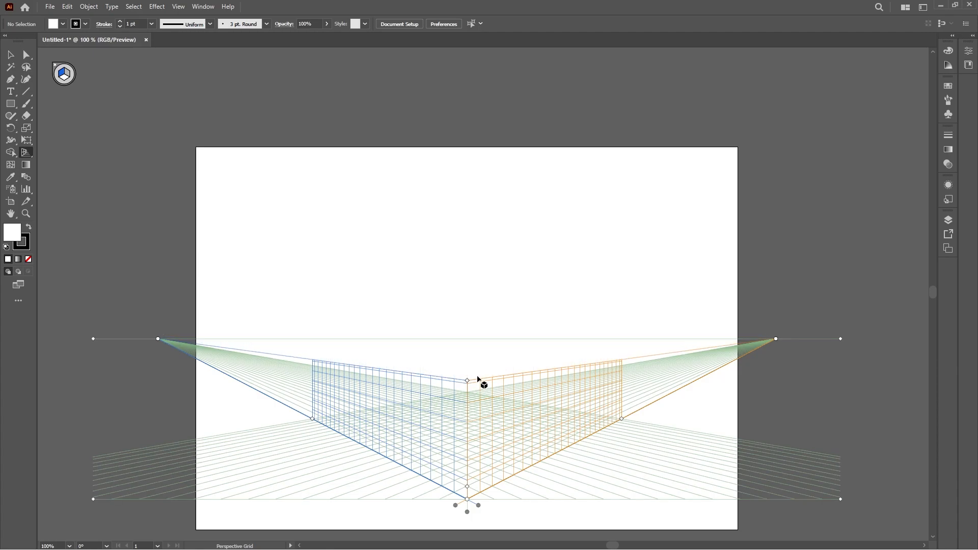
left_click_drag(469, 382, 467, 314)
left_click_drag(454, 347, 456, 383)
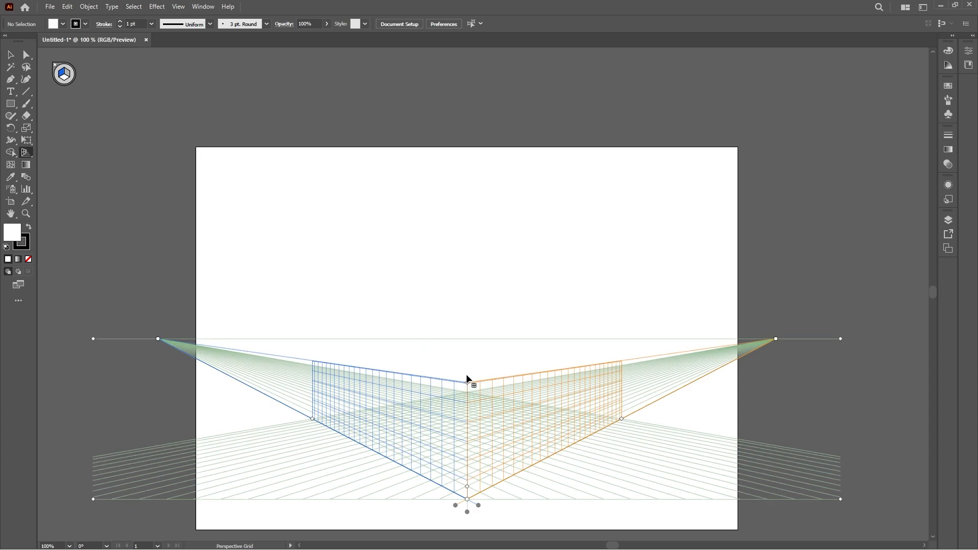
left_click_drag(466, 382, 467, 238)
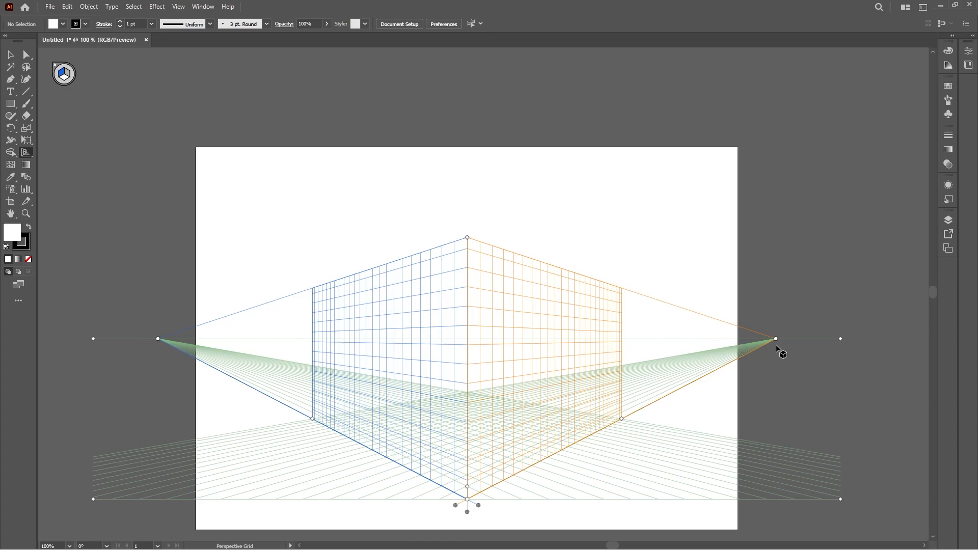
Move the right vanishing point far out along the horizon and extend the right grid plane
left_click_drag(775, 339, 621, 341)
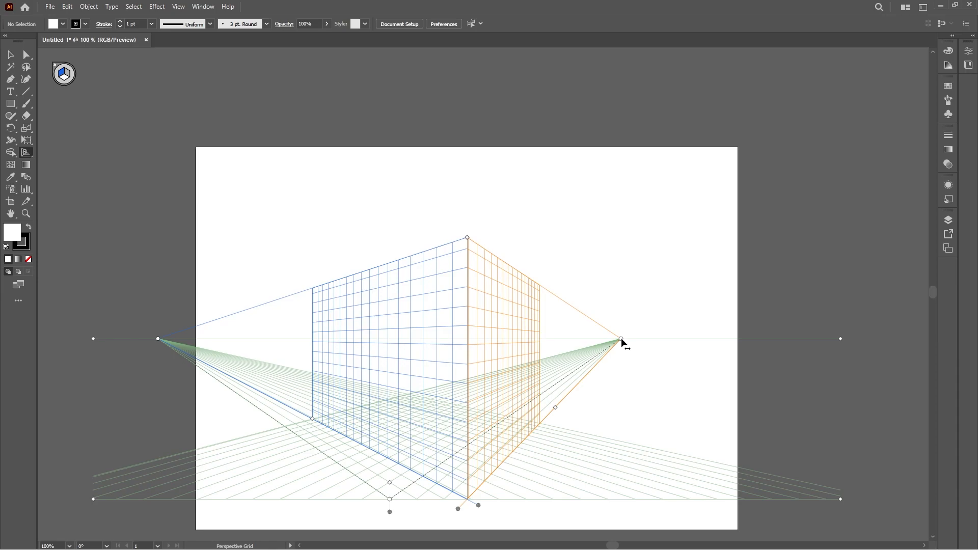
scroll(621, 338, "down", 1)
left_click_drag(479, 306, 765, 305)
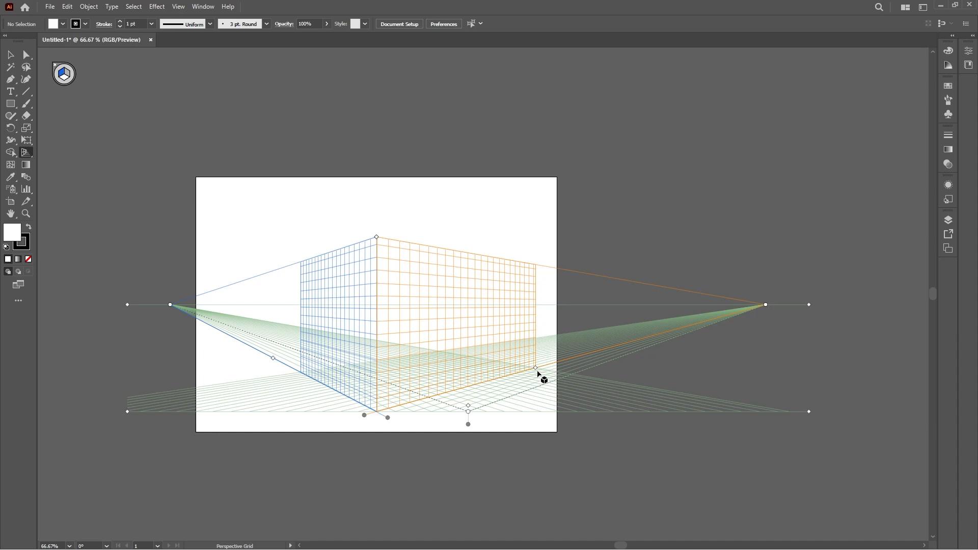
left_click_drag(535, 368, 602, 350)
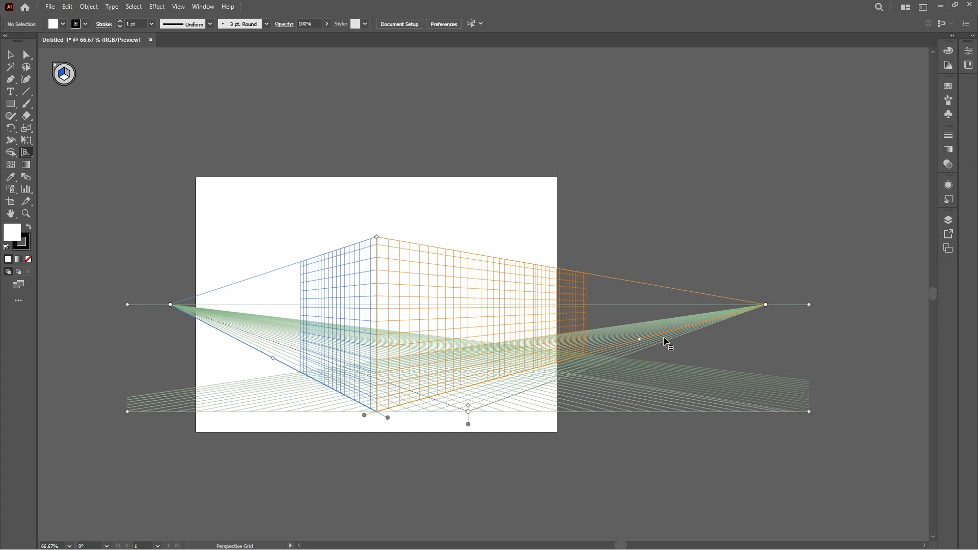
Adjust the right grid plane's extent handles, pulling the right plane back to end near the artboard's edge
left_click_drag(695, 330, 710, 325)
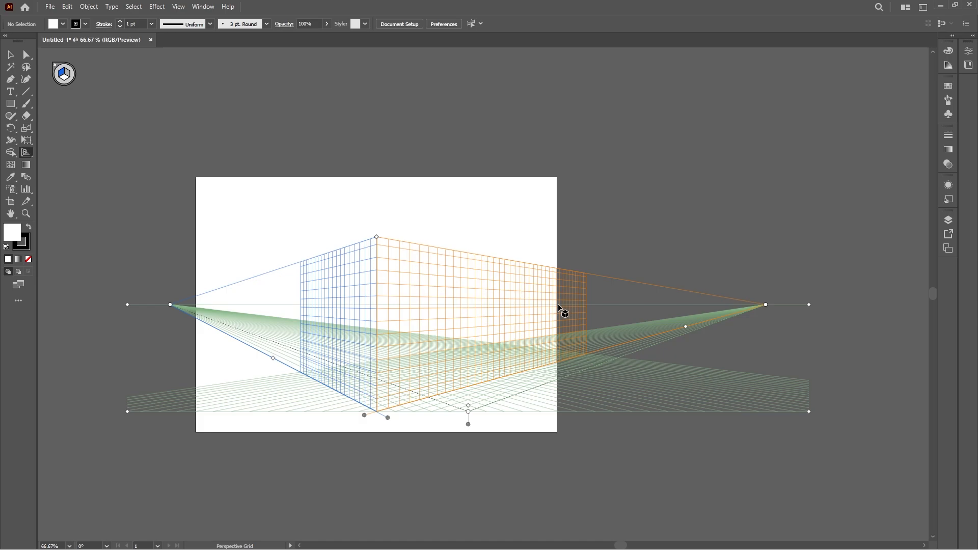
scroll(667, 331, "up", 1)
scroll(664, 331, "up", 3)
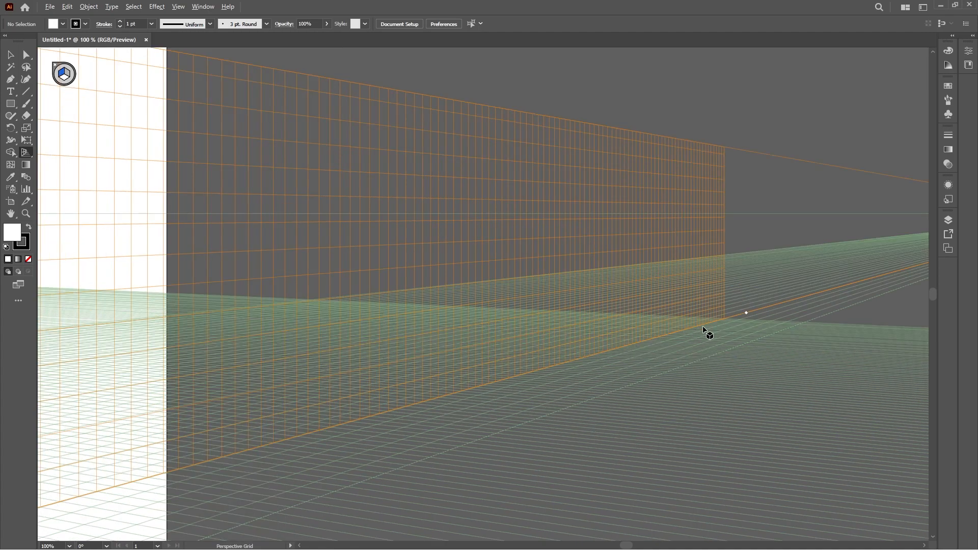
scroll(734, 322, "up", 1)
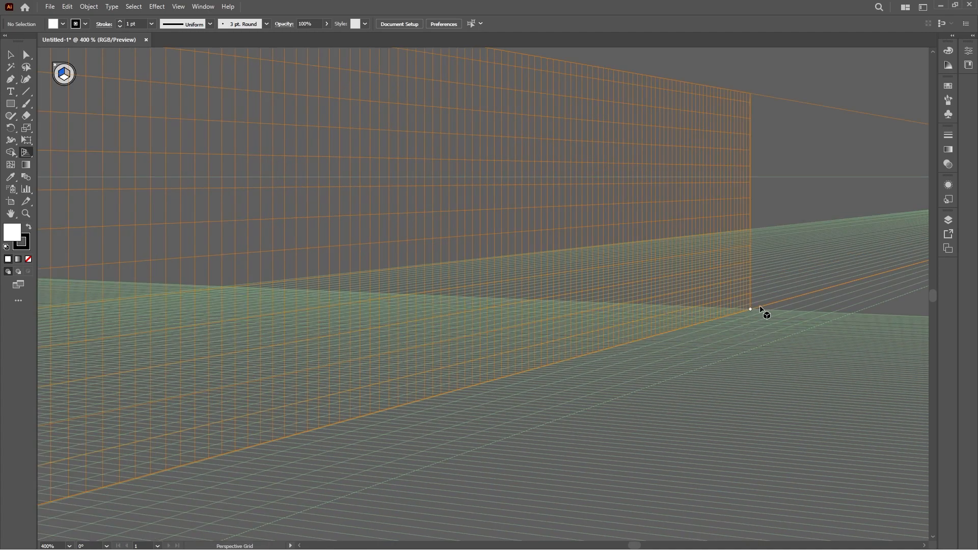
scroll(759, 306, "down", 4)
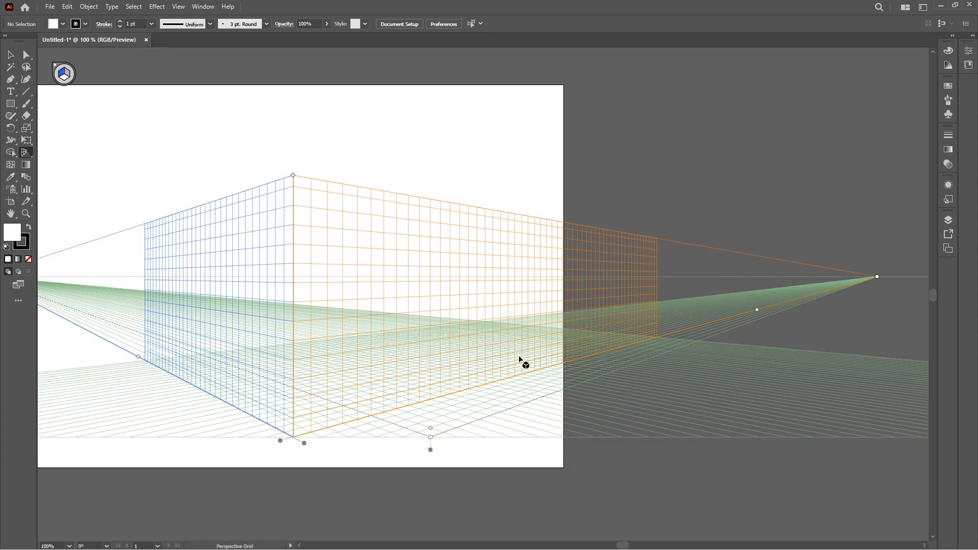
left_click_drag(757, 309, 567, 389)
scroll(556, 386, "down", 1)
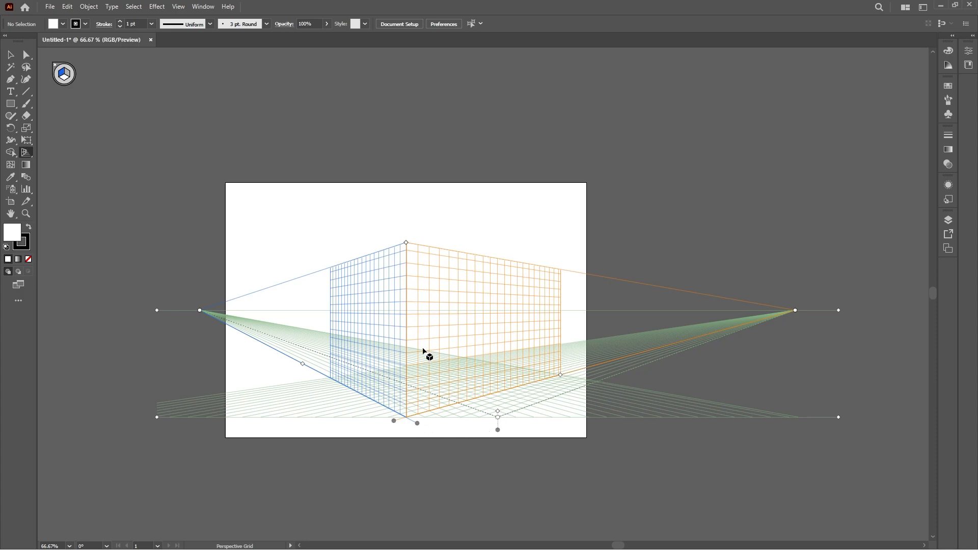
key("super+Tab")
key("alt+Tab")
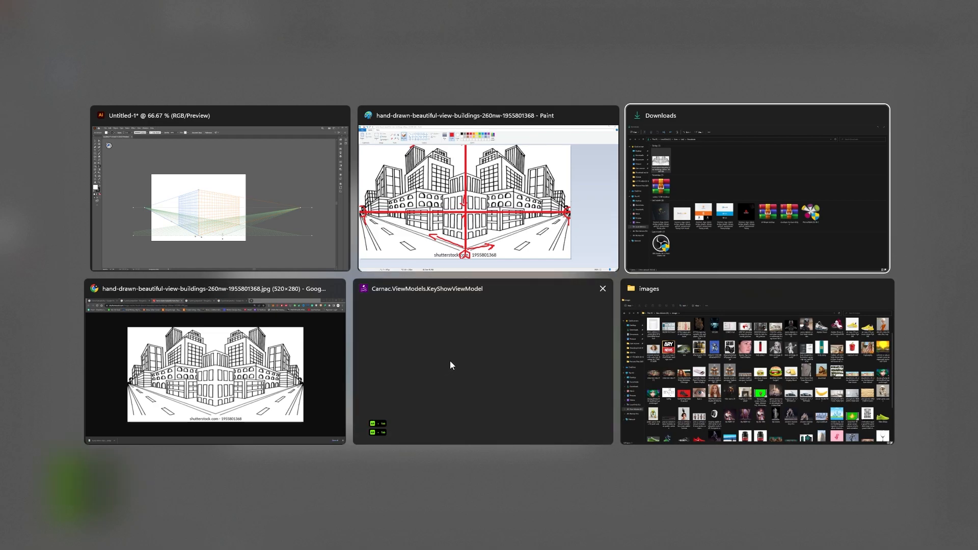
left_click(755, 391)
scroll(383, 326, "up", 2)
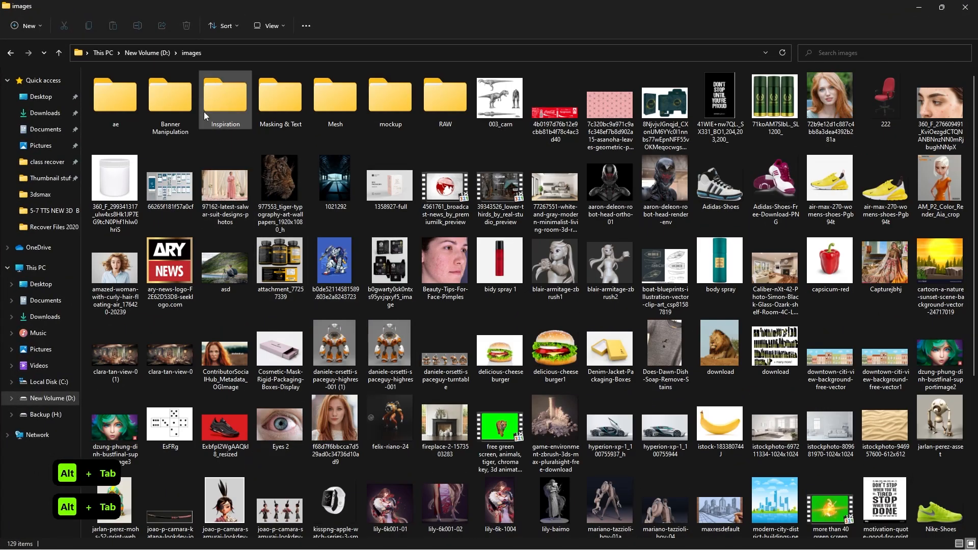
double_click(221, 95)
double_click(223, 116)
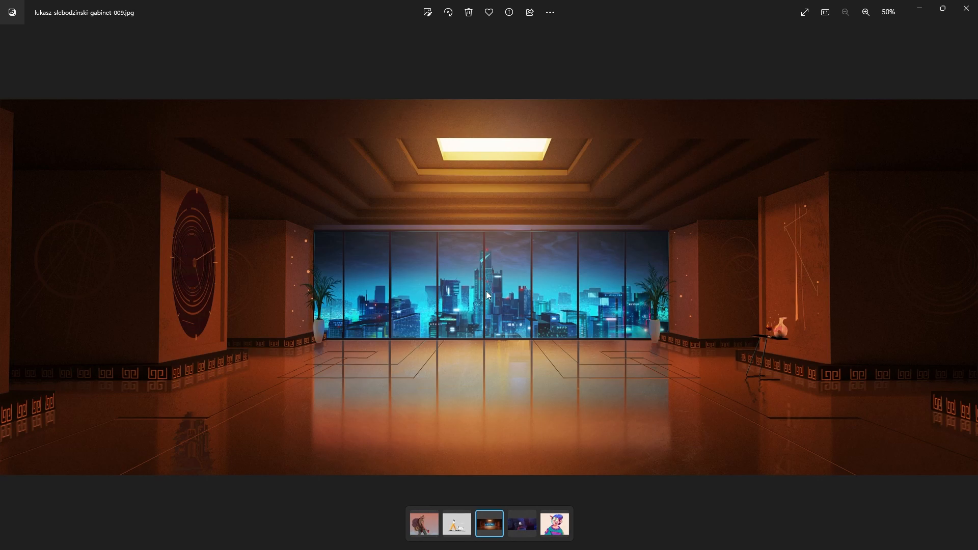
Switch back to Illustrator and its perspective grid document
key("alt+Tab")
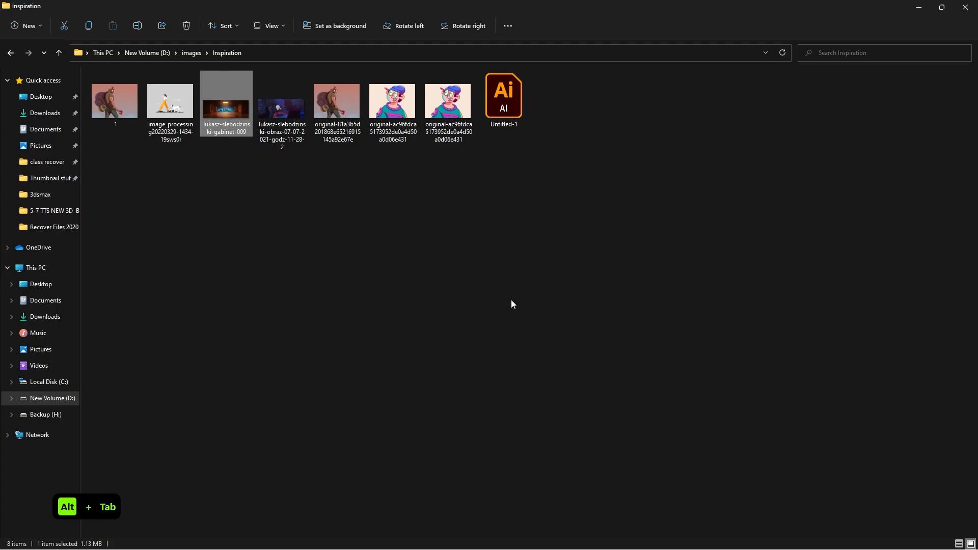
key("alt+Tab")
key("alt+Tab")
key("alt+Tab")
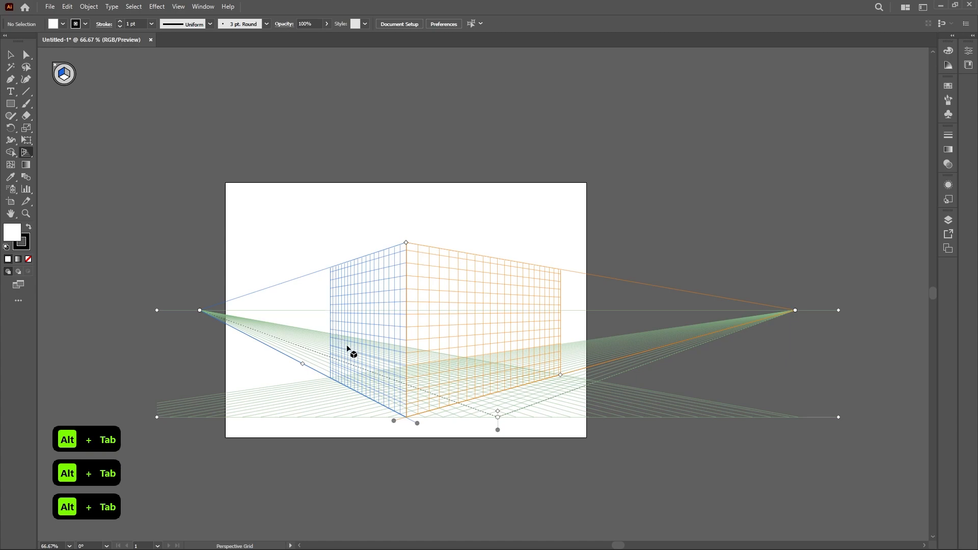
Try dragging the grid planes and both vanishing points inward, then undo those grid changes
left_click_drag(417, 424, 65, 401)
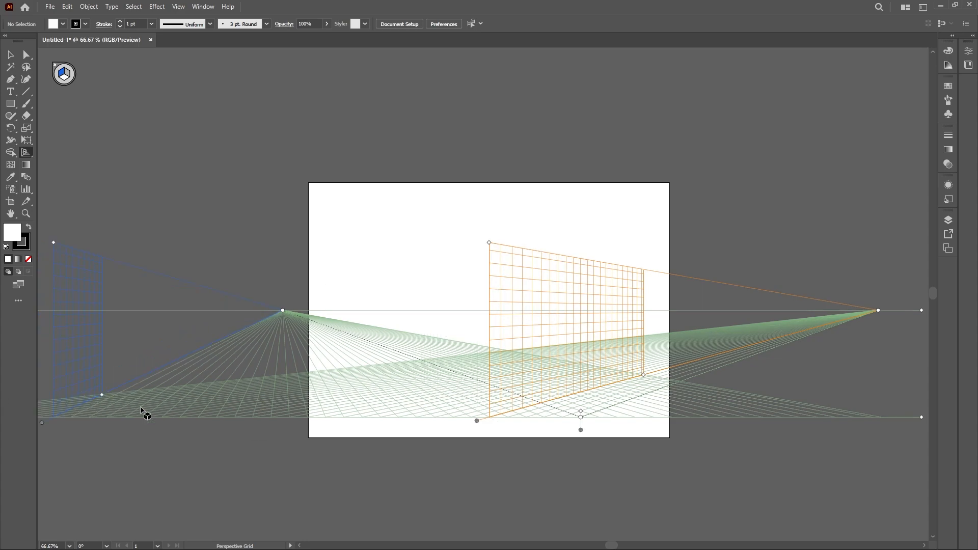
left_click_drag(475, 420, 930, 429)
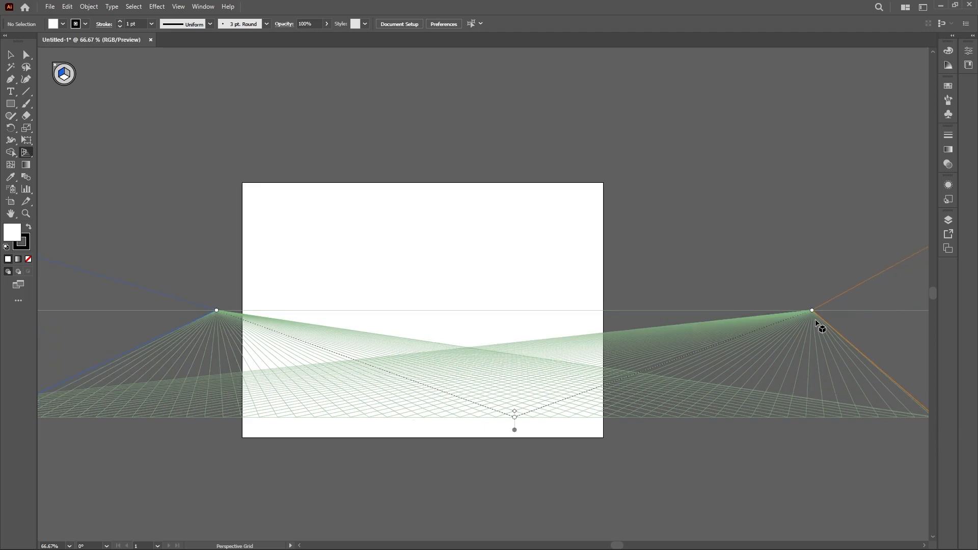
left_click_drag(812, 309, 487, 310)
left_click_drag(216, 310, 362, 310)
scroll(552, 380, "down", 1, "alt")
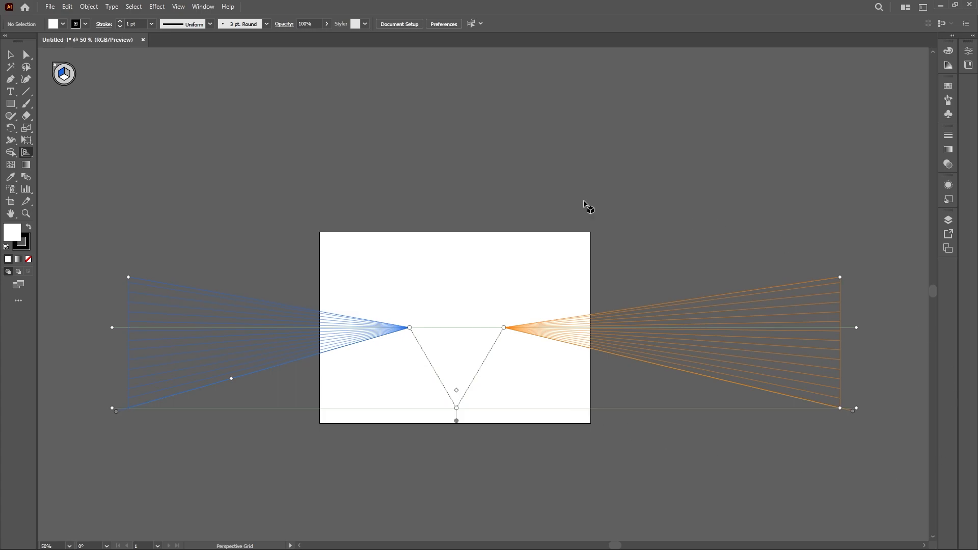
key("shift+v")
key("ctrl+z")
key("ctrl+z")
key("ctrl+z")
key("ctrl+z")
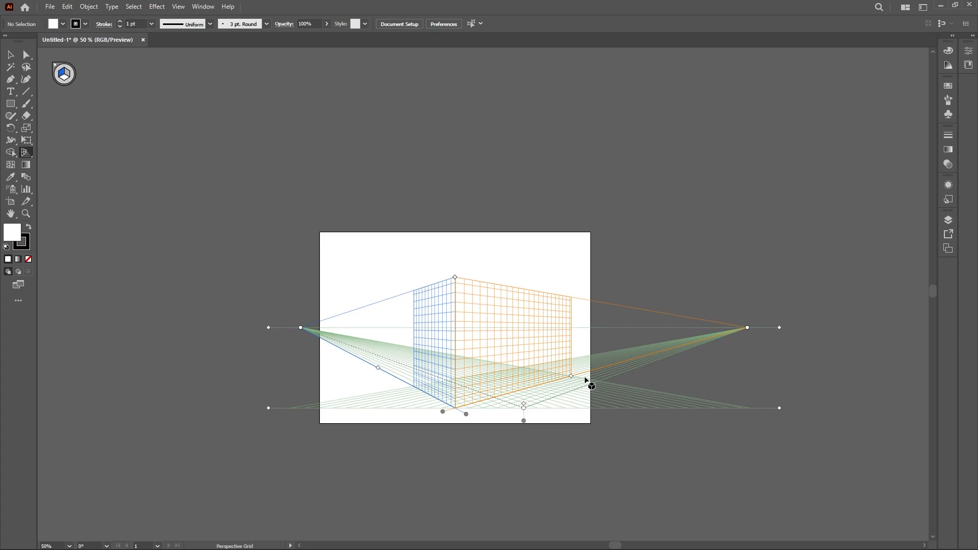
Move the right vanishing point inward along the horizon line, closer to the artboard
scroll(586, 379, "up", 2)
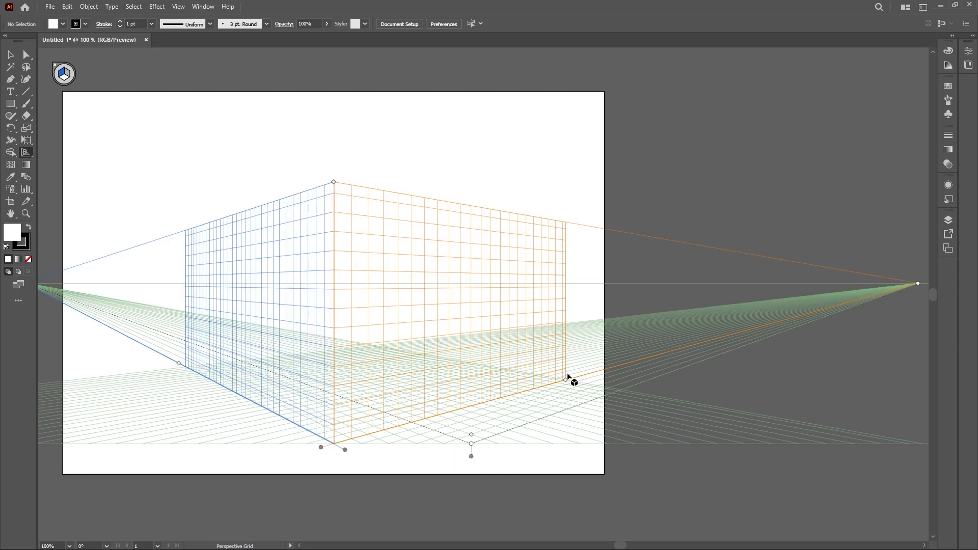
key("shift+p")
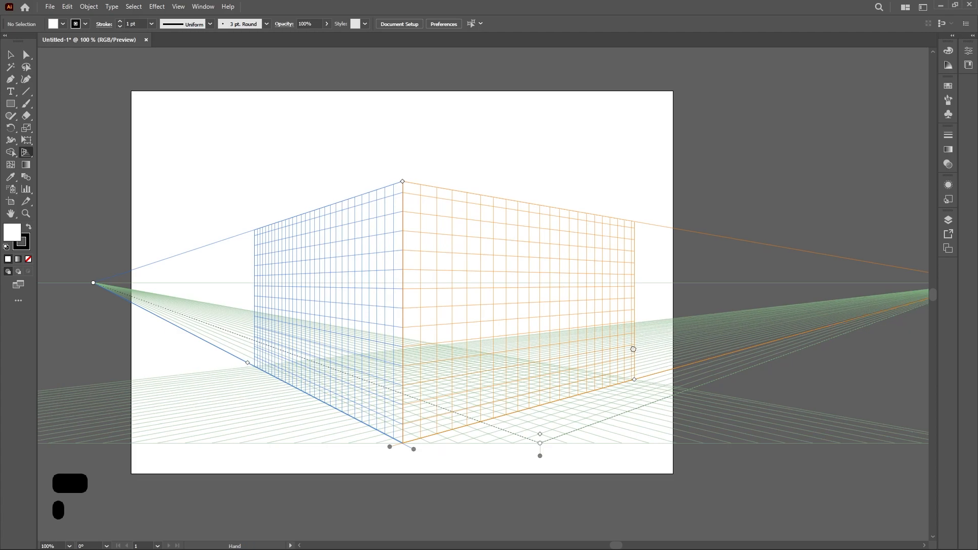
left_click_drag(913, 283, 690, 283)
Raise the grid's ground level upward, closer to the horizon line
left_click_drag(530, 290, 625, 296)
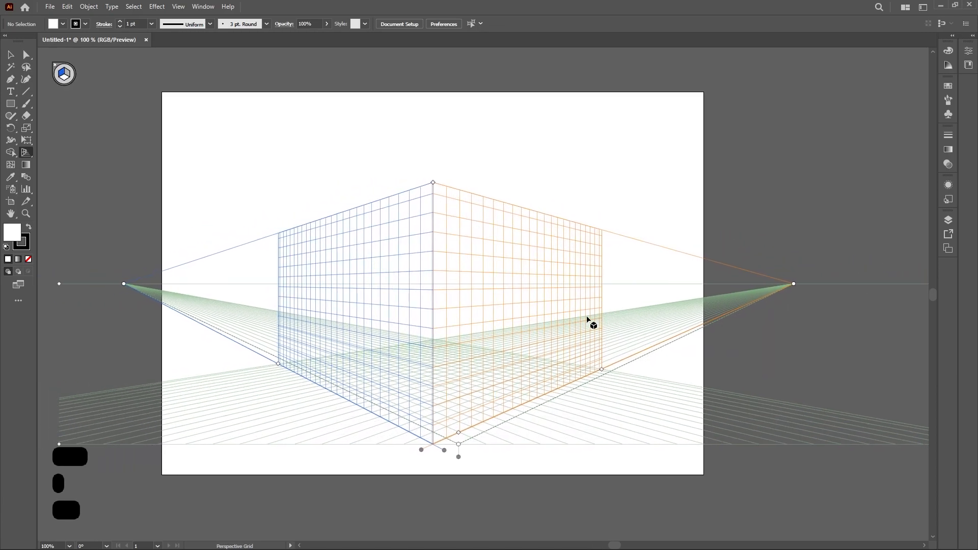
scroll(552, 322, "up", 1)
left_click_drag(563, 323, 586, 294)
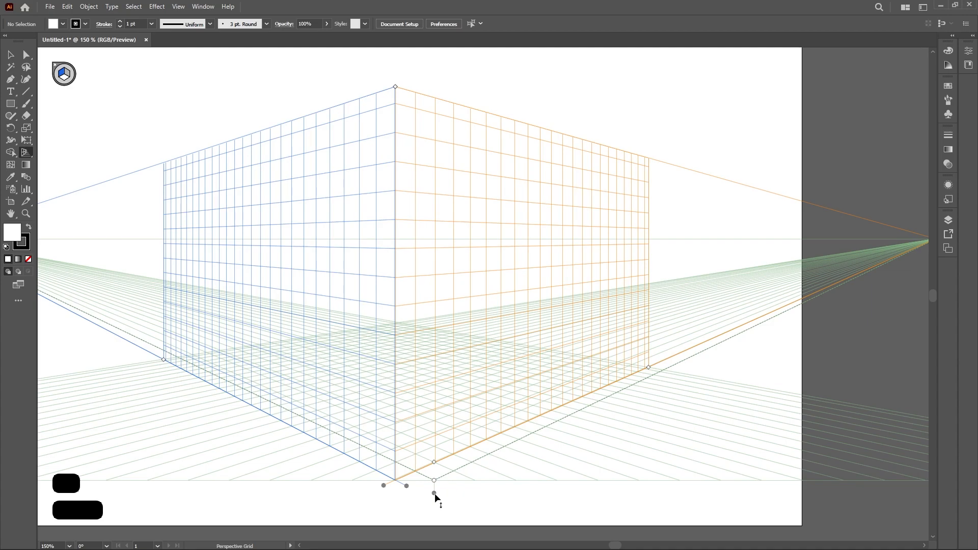
left_click_drag(435, 493, 471, 322)
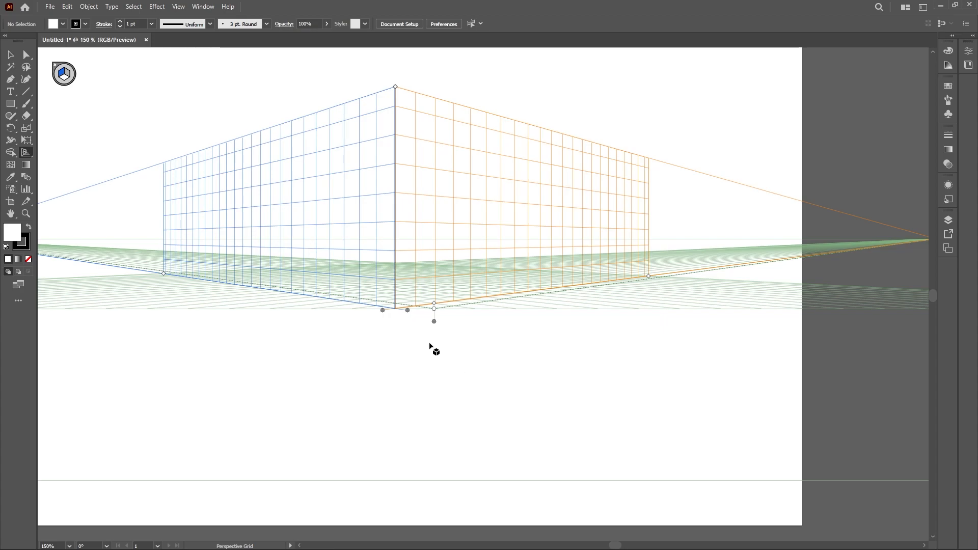
Try moving the ground level onto the horizon and shifting the horizon line, then undo those changes
left_click_drag(435, 322, 470, 255)
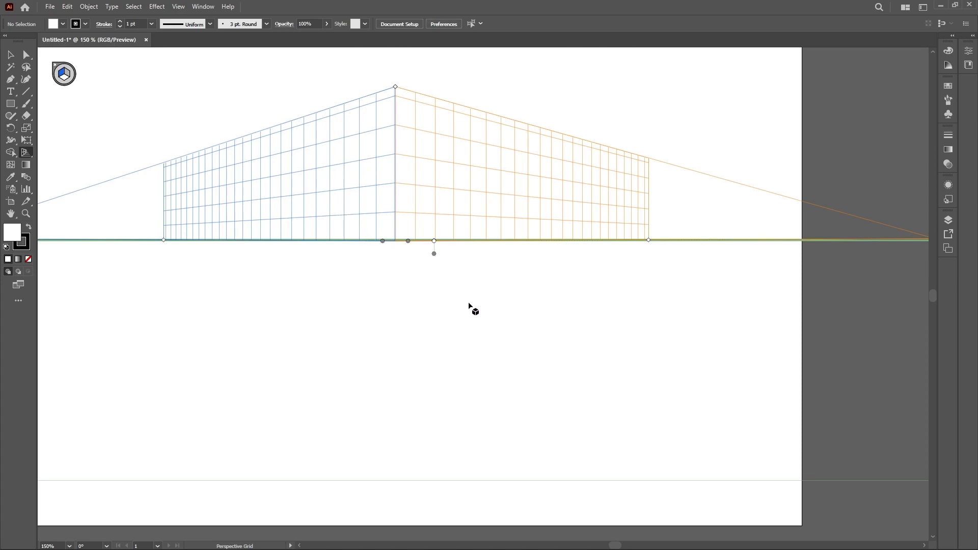
scroll(541, 306, "down", 1)
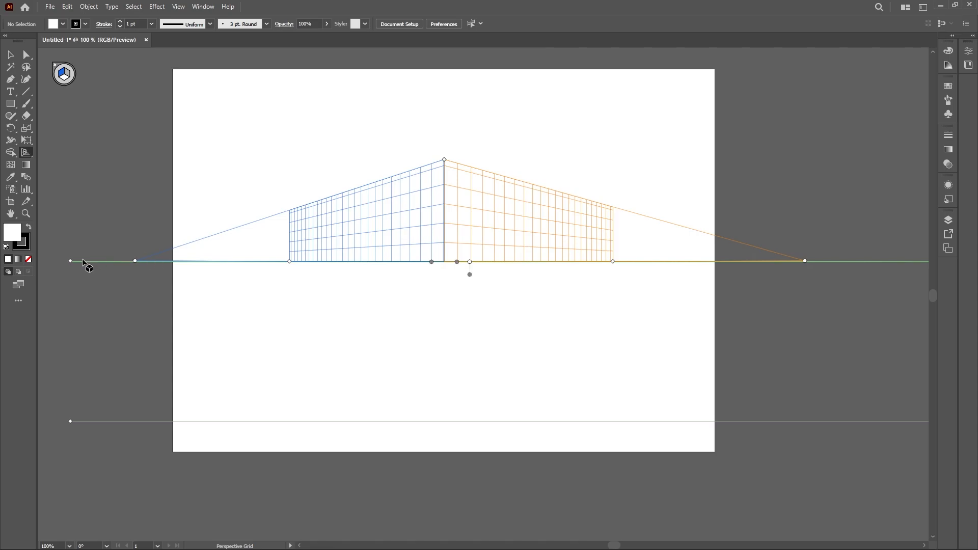
left_click_drag(70, 260, 71, 407)
left_click_drag(470, 262, 473, 284)
key("ctrl+z")
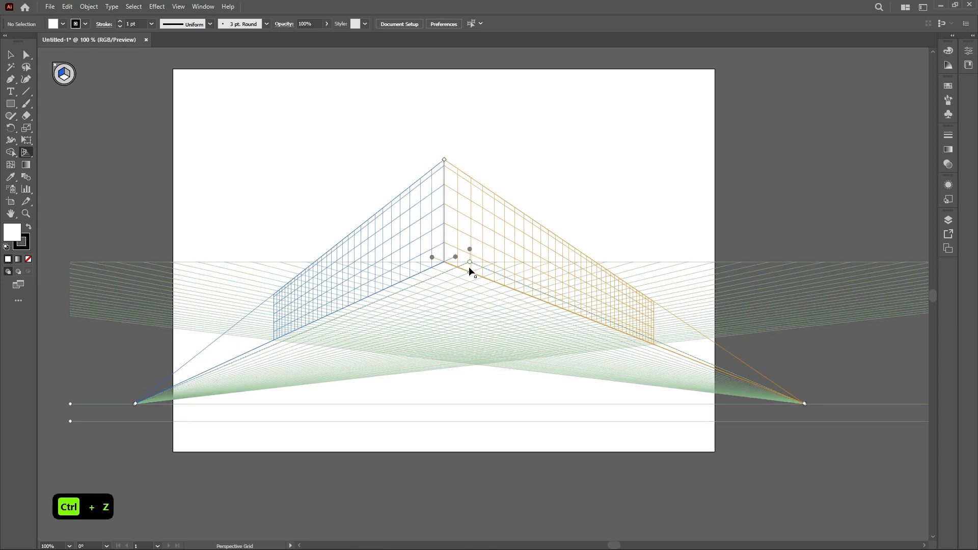
left_click_drag(469, 260, 468, 394)
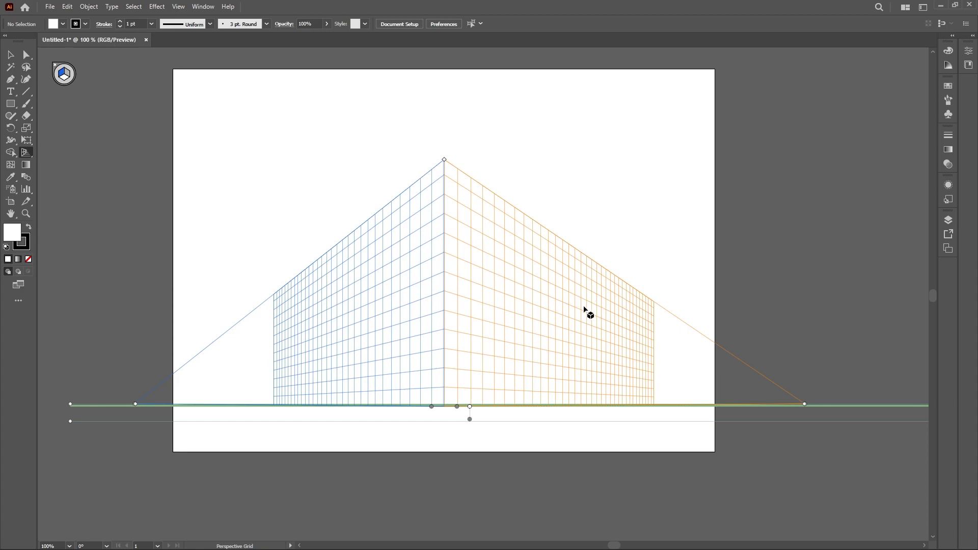
key("ctrl+z")
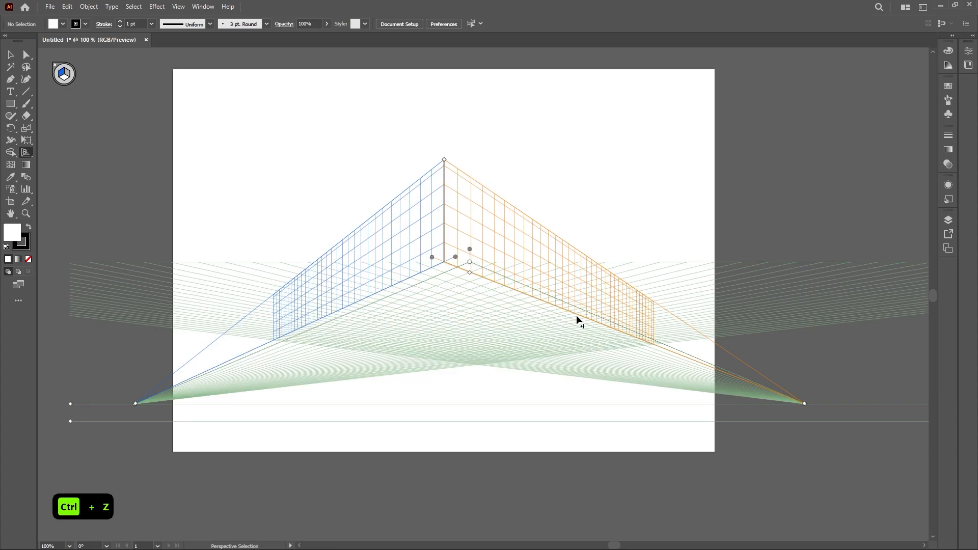
key("ctrl+z")
key("ctrl+z")
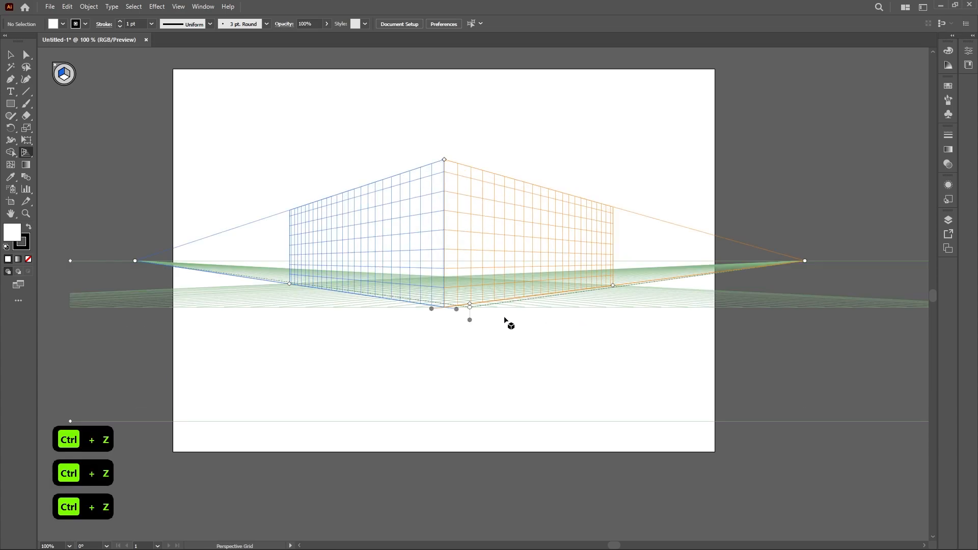
Cycle through the planes in the plane switching widget, ending with no active grid plane
scroll(449, 283, "up", 2)
key("space")
left_click_drag(517, 242, 524, 325)
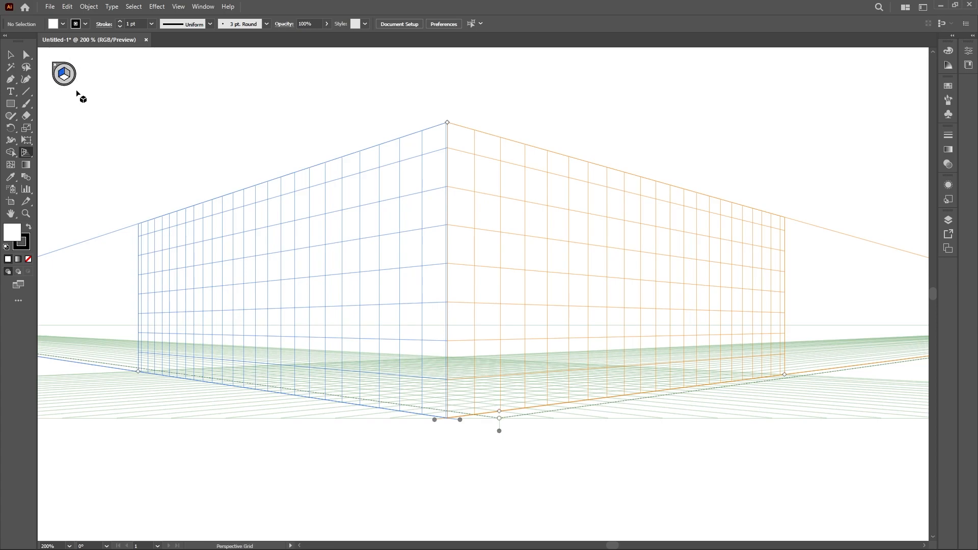
left_click(67, 70)
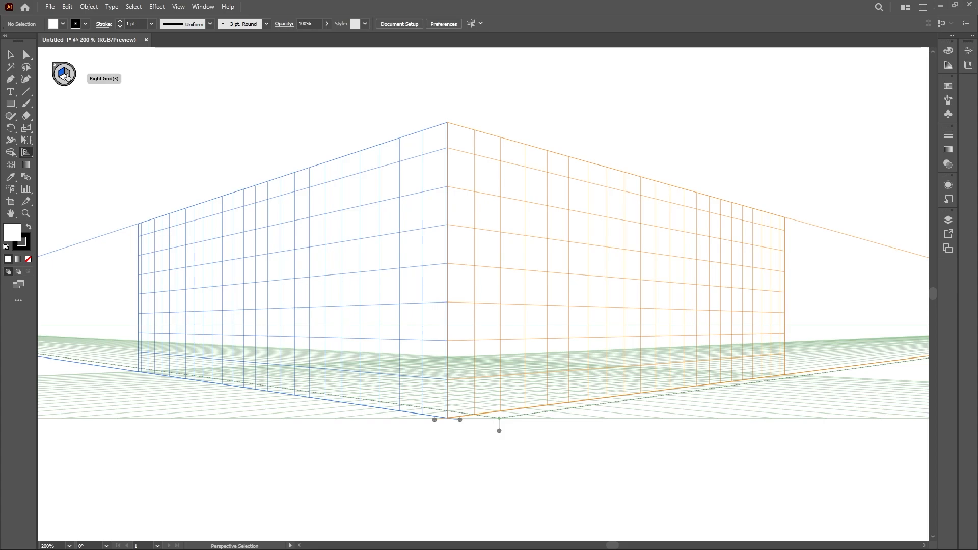
left_click(66, 76)
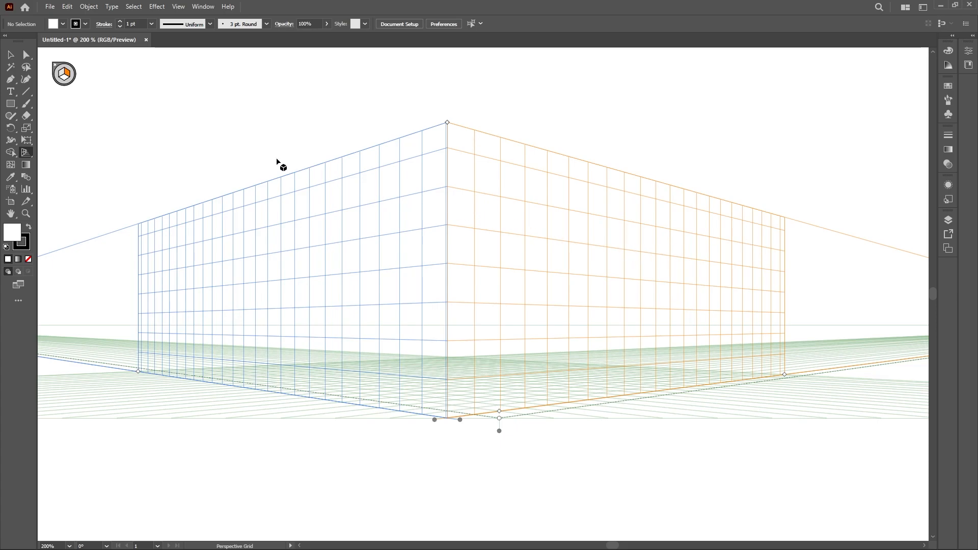
left_click(65, 82)
Tear off the Rectangle tool group as a floating panel near the widget
key("shift+p")
left_click(11, 105)
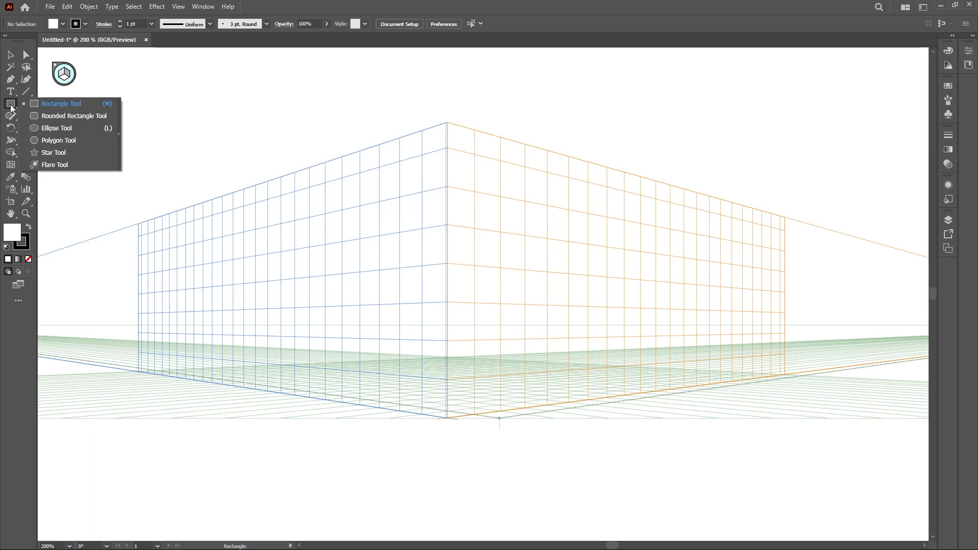
left_click(121, 106)
left_click_drag(66, 114, 148, 65)
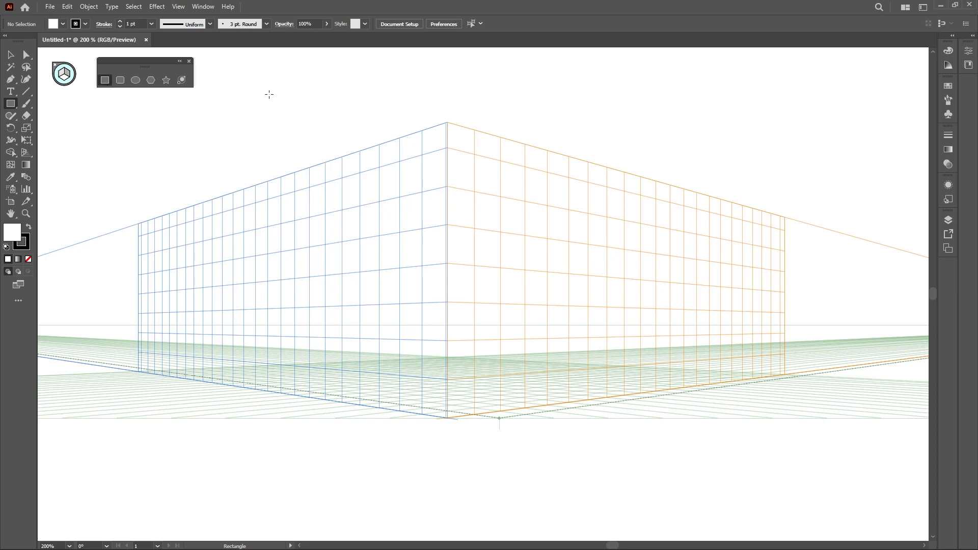
Draw a rectangle above the grid, remove its stroke and set its fill to red f24646
mouse_move(246, 66)
left_mouse_down()
mouse_move(258, 95)
mouse_move(301, 131)
mouse_move(316, 126)
left_mouse_up()
left_click(25, 247)
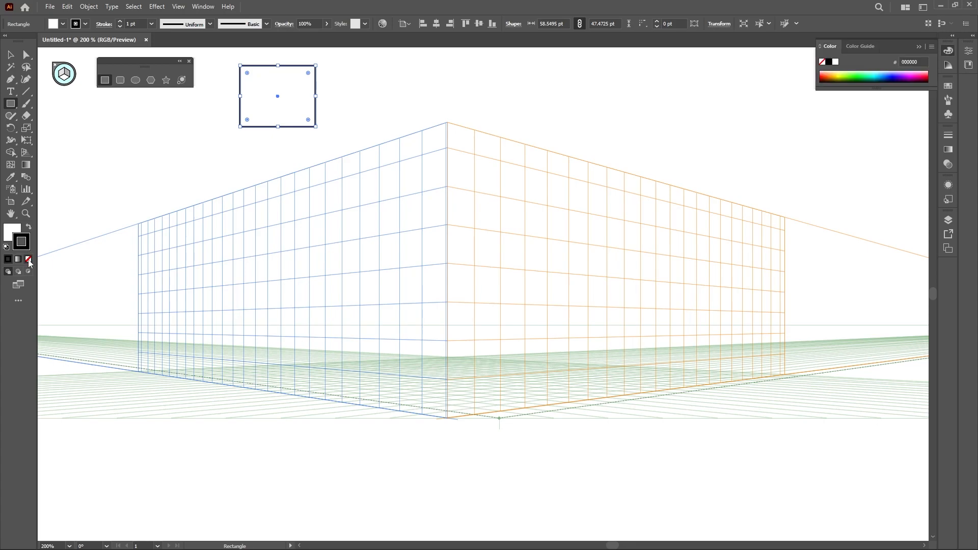
left_click(28, 260)
double_click(12, 233)
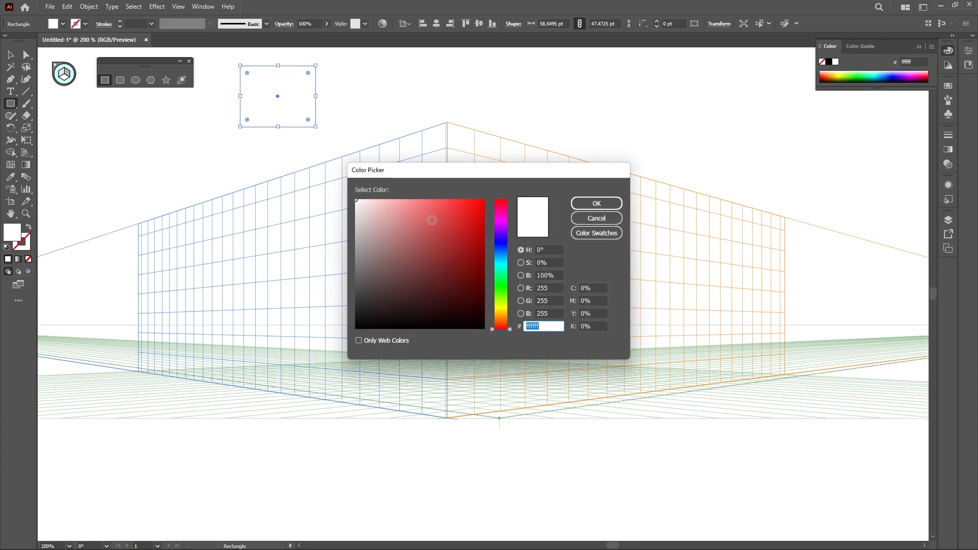
left_click(448, 206)
left_click(596, 203)
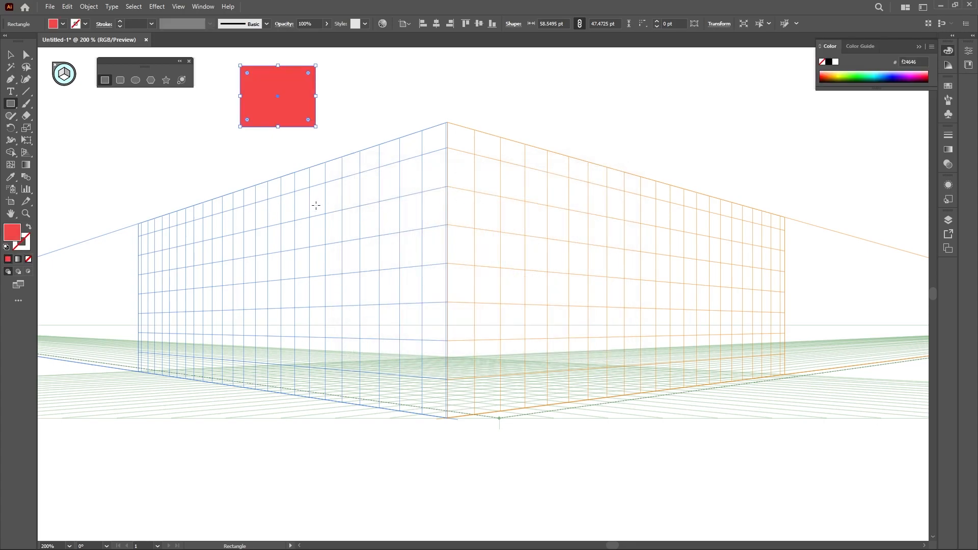
Draw a second, taller red rectangle beside the widget and activate the left grid plane
mouse_move(110, 107)
left_mouse_down()
mouse_move(116, 148)
mouse_move(164, 192)
left_mouse_up()
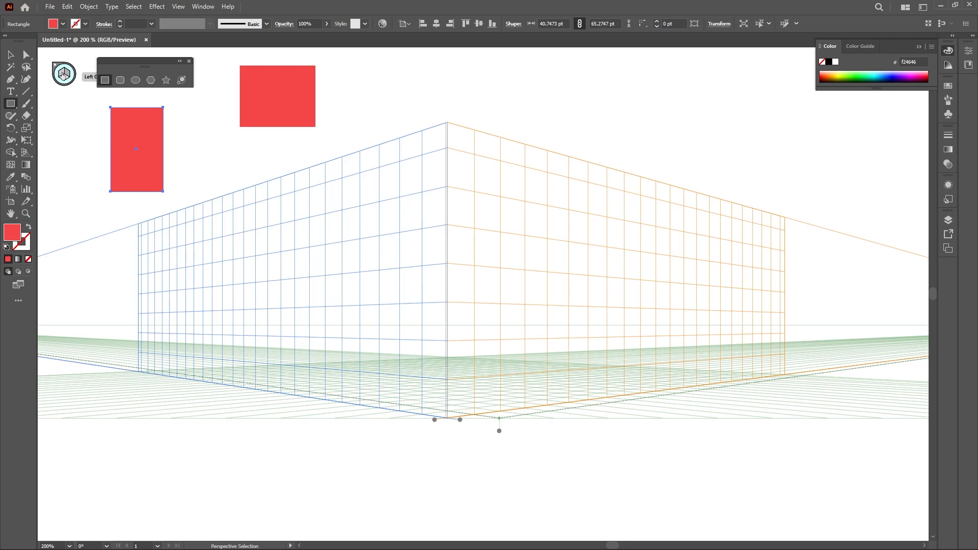
left_click(64, 75)
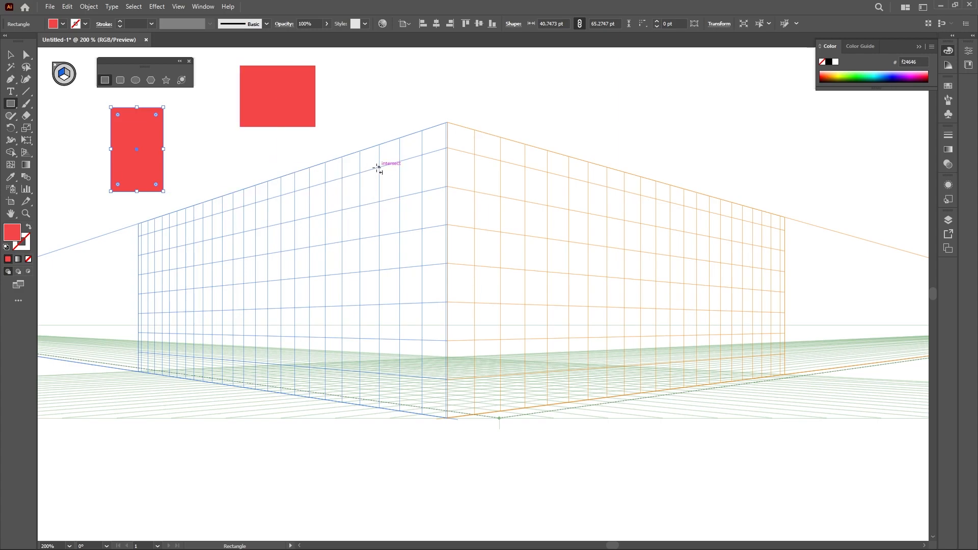
Draw a red rectangle about 180 by 180 pt on the left grid plane, standing on the ground near the corner
left_click_drag(378, 167, 280, 364)
left_click_drag(366, 362, 366, 363)
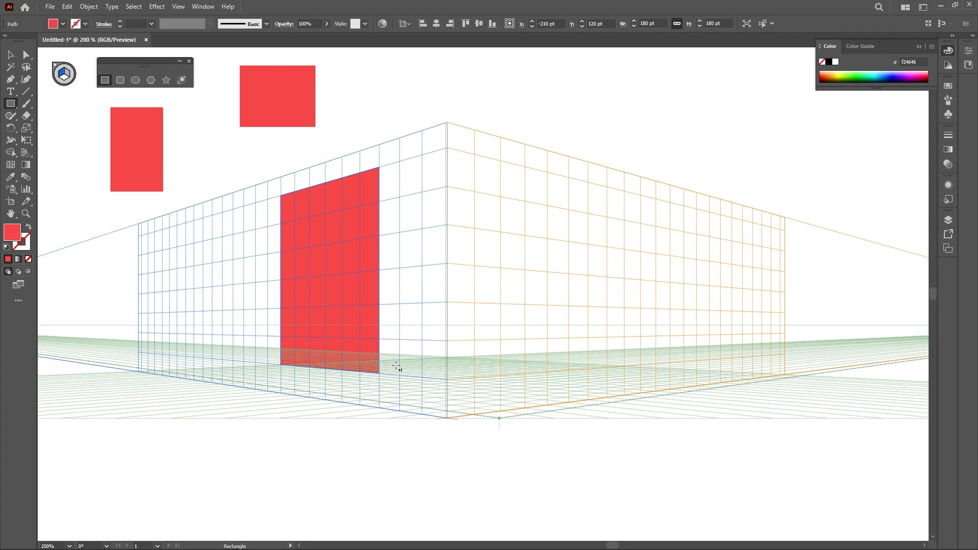
Activate the horizontal ground plane and draw a flat rectangle on it in front of the wall rectangle
key("ctrl")
left_click(65, 83)
left_click_drag(379, 373, 407, 356)
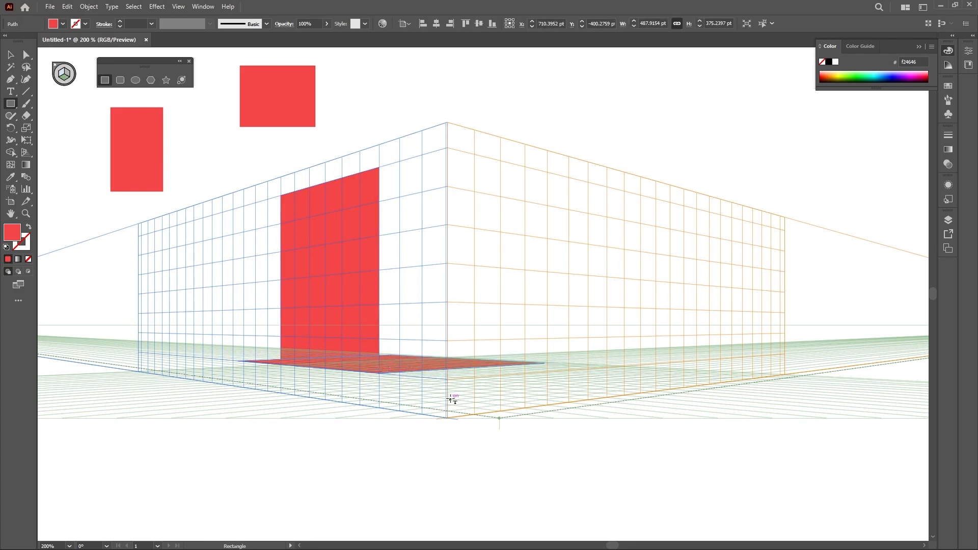
Darken the flat rectangle's fill to c13a3a by lowering its brightness in the Color Picker
double_click(12, 232)
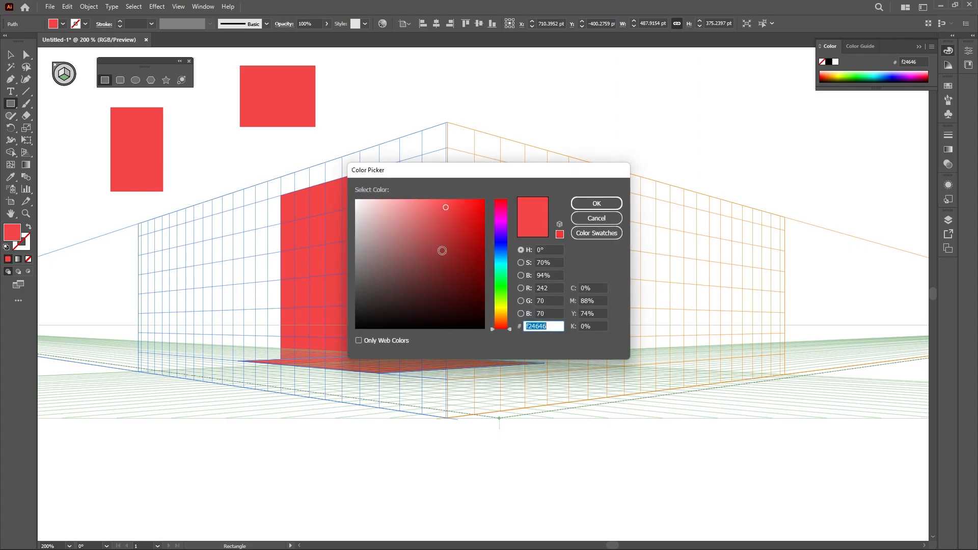
left_click(521, 276)
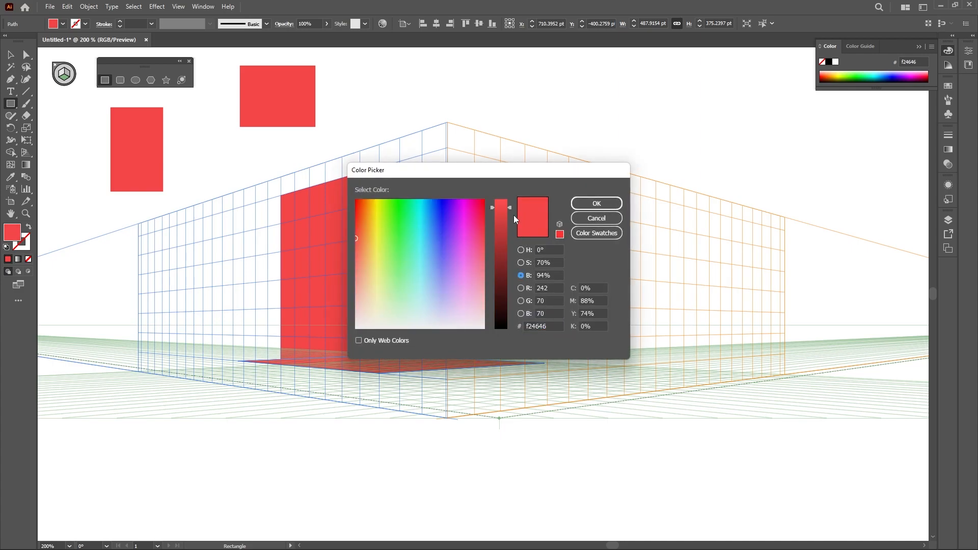
left_click_drag(514, 218, 510, 229)
left_click(605, 202)
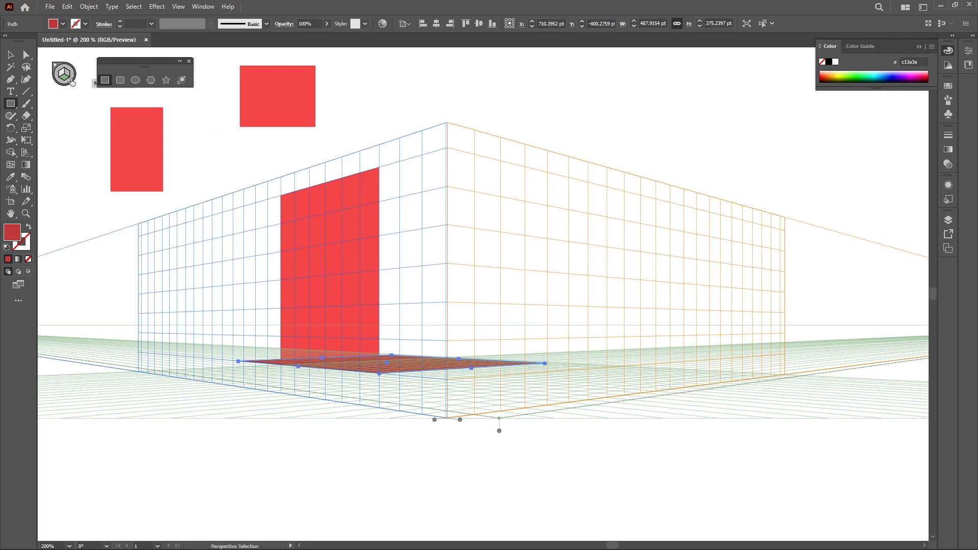
Activate the right grid plane and draw two dark red rectangles on it, one against the corner and one farther right
left_click_drag(145, 66, 403, 77)
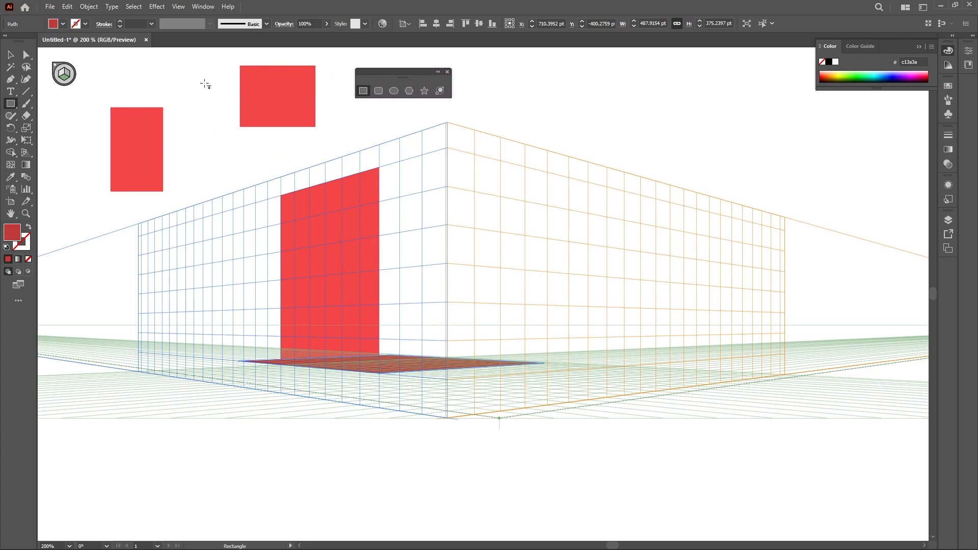
left_click(67, 76)
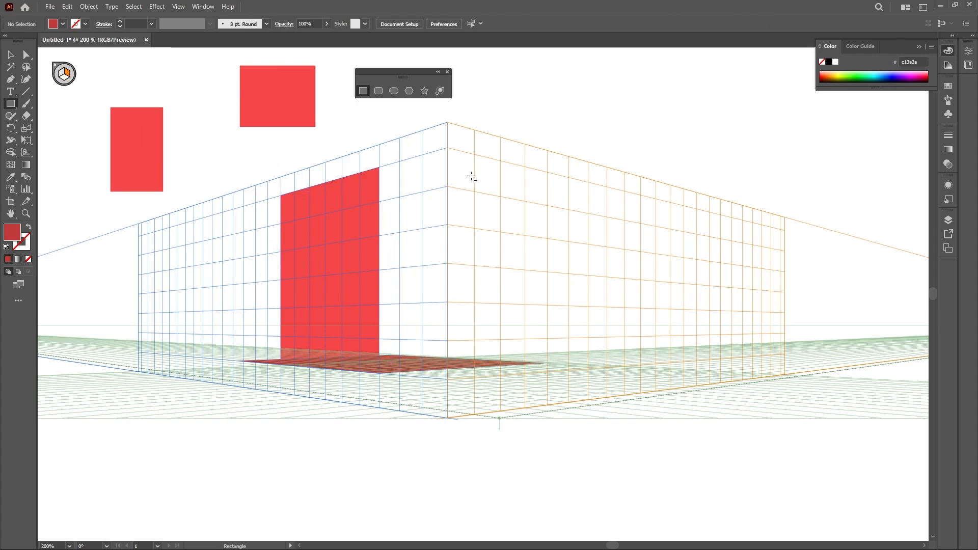
mouse_move(548, 173)
left_mouse_down()
mouse_move(635, 246)
mouse_move(670, 363)
left_mouse_up()
mouse_move(379, 168)
left_mouse_down()
mouse_move(448, 256)
mouse_move(478, 327)
mouse_move(479, 355)
left_mouse_up()
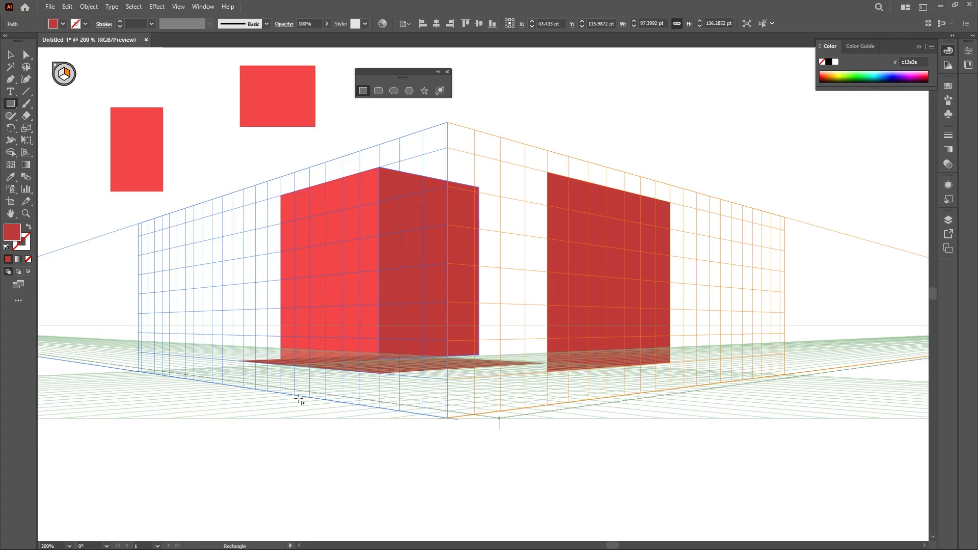
Deselect, hide the perspective grid, and move the flat ground rectangle down below the other shapes
key("v")
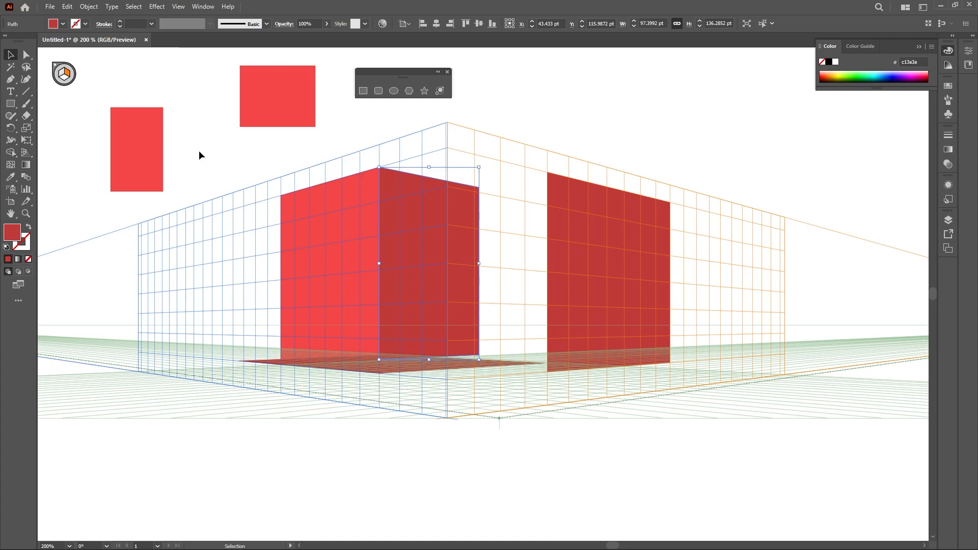
left_click(199, 151)
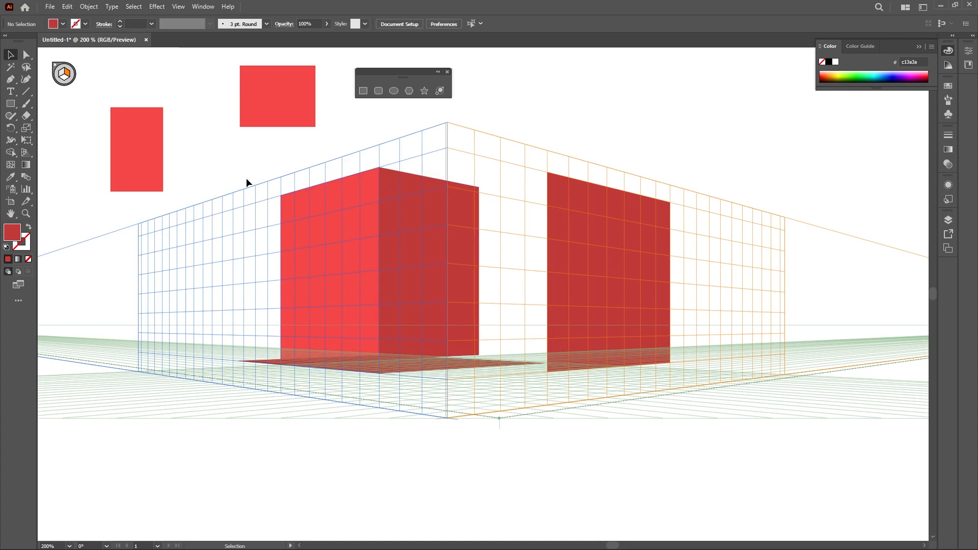
left_click(183, 10)
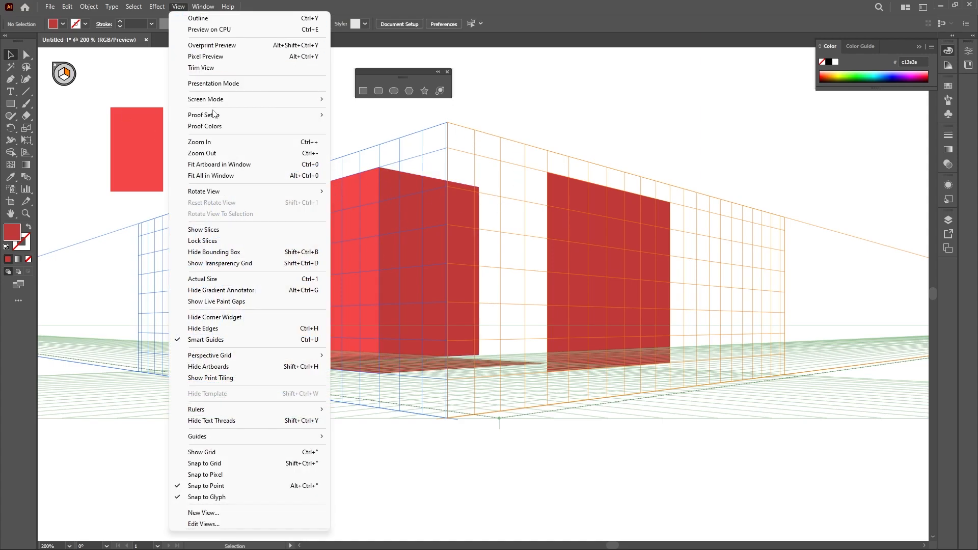
mouse_move(262, 360)
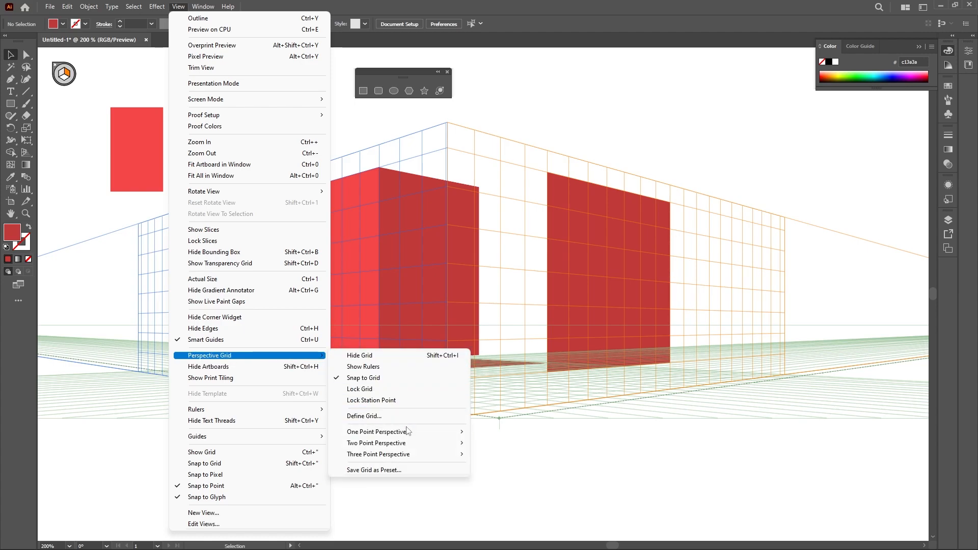
mouse_move(412, 437)
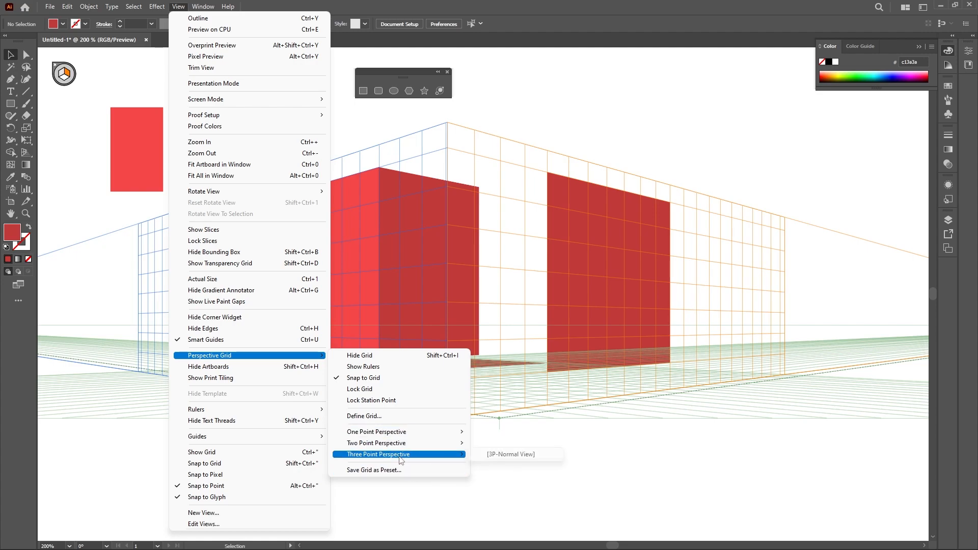
left_click(378, 359)
left_click_drag(399, 375, 403, 469)
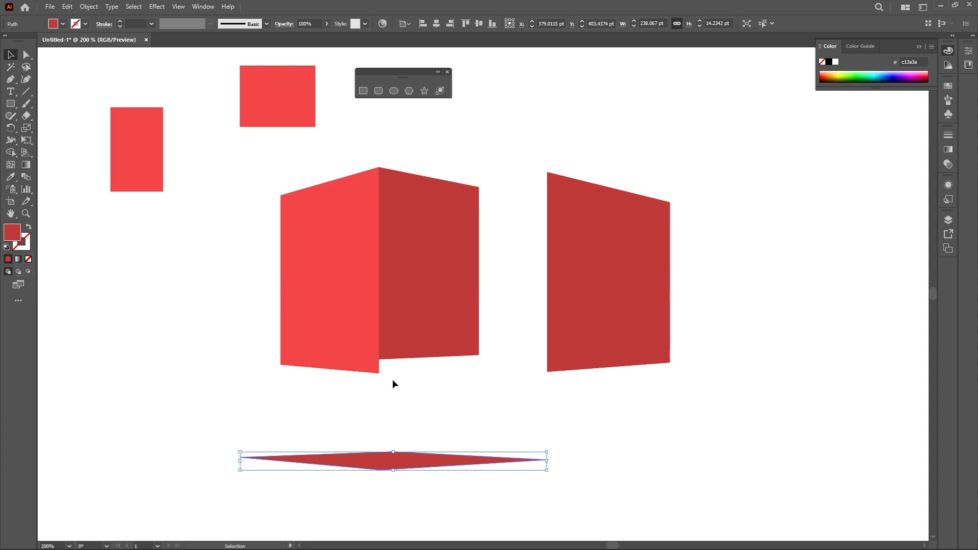
Show the perspective grid again and switch to the Perspective Grid tool
left_click(182, 7)
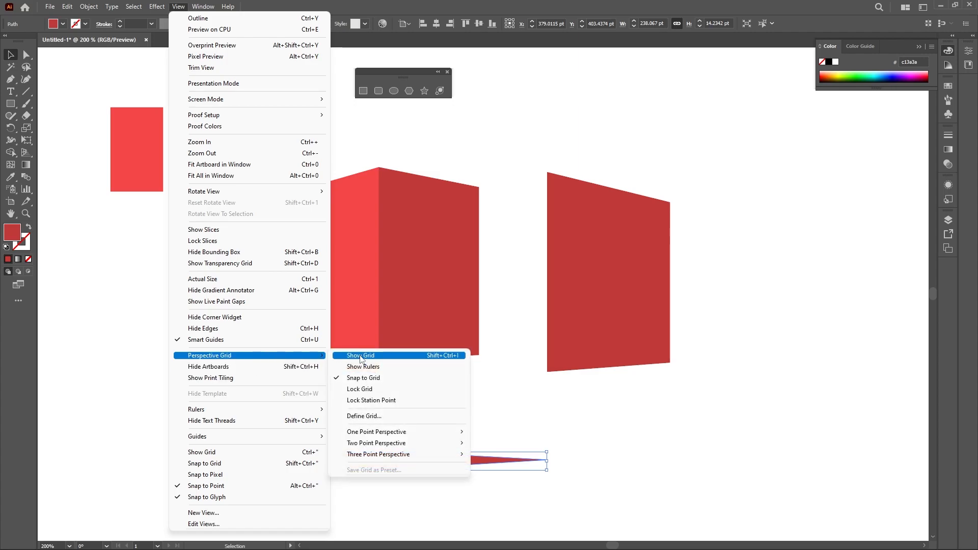
left_click(361, 356)
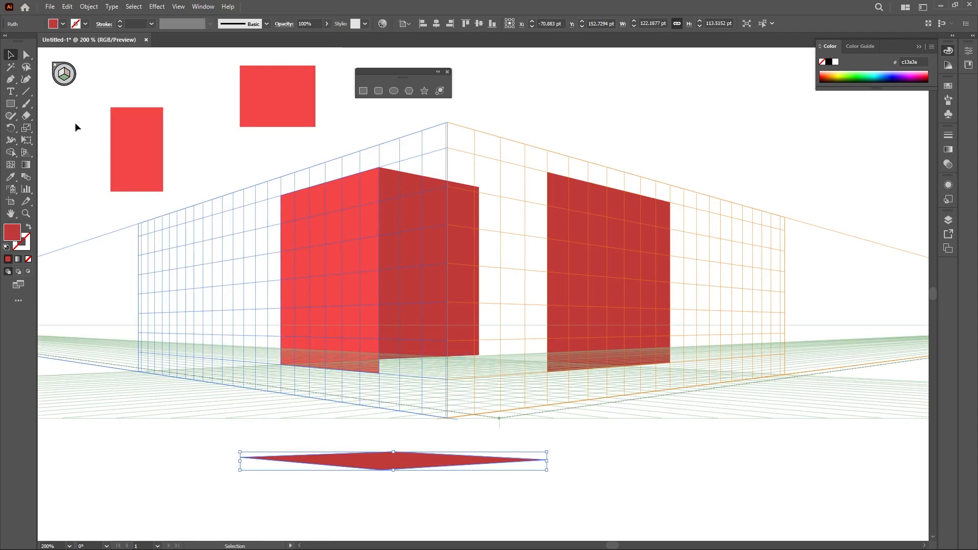
key("1")
left_click(30, 150)
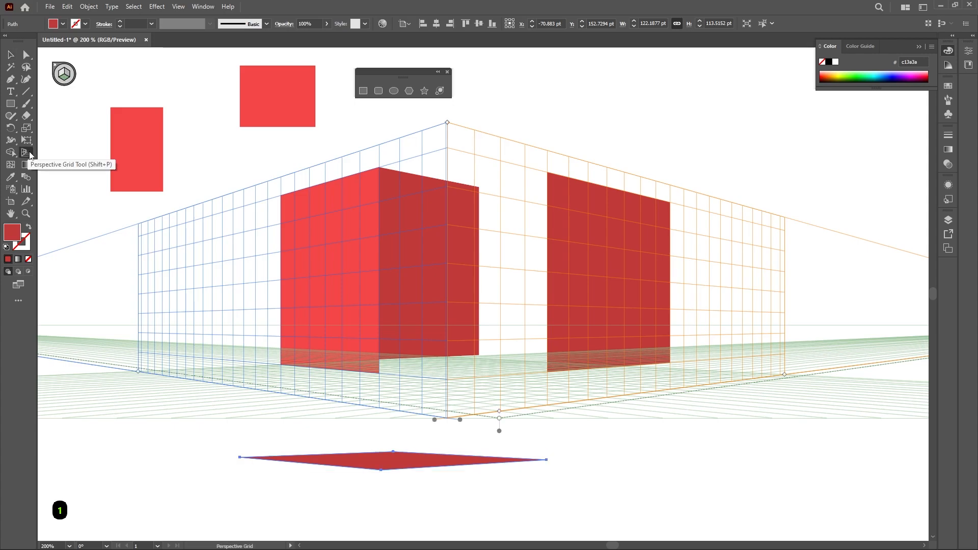
Pick the Rectangle tool from the floating panel and cycle through the grid planes with their numeric shortcuts, ending with no active plane
left_click(363, 92)
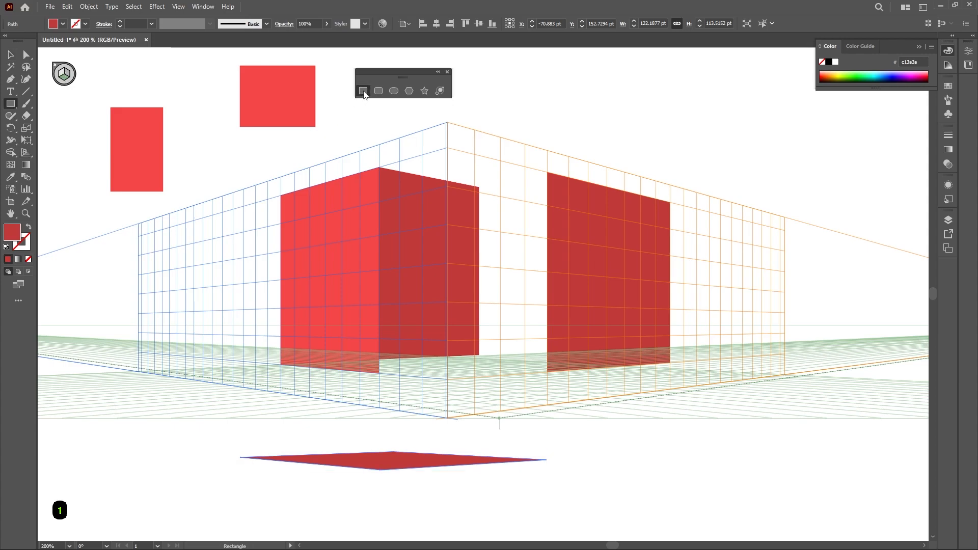
key("1")
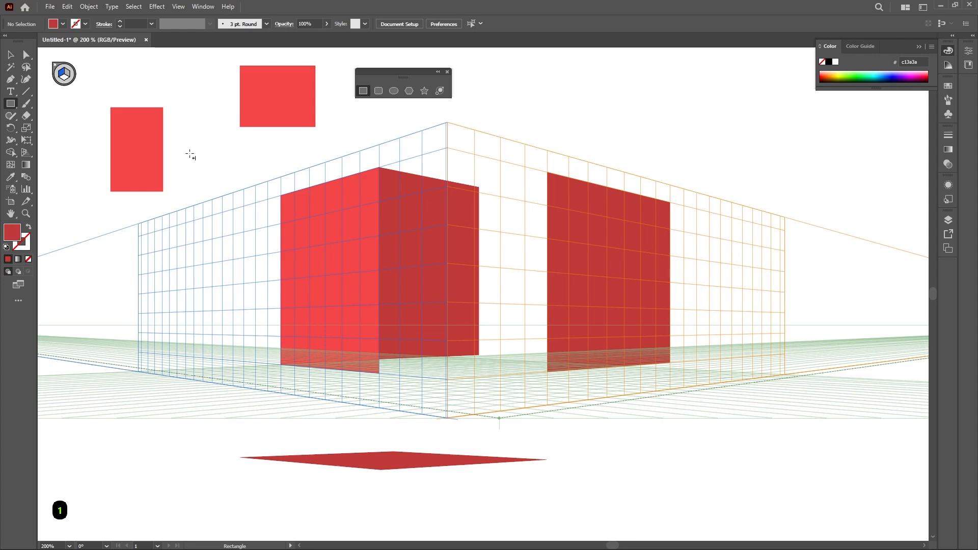
key("2")
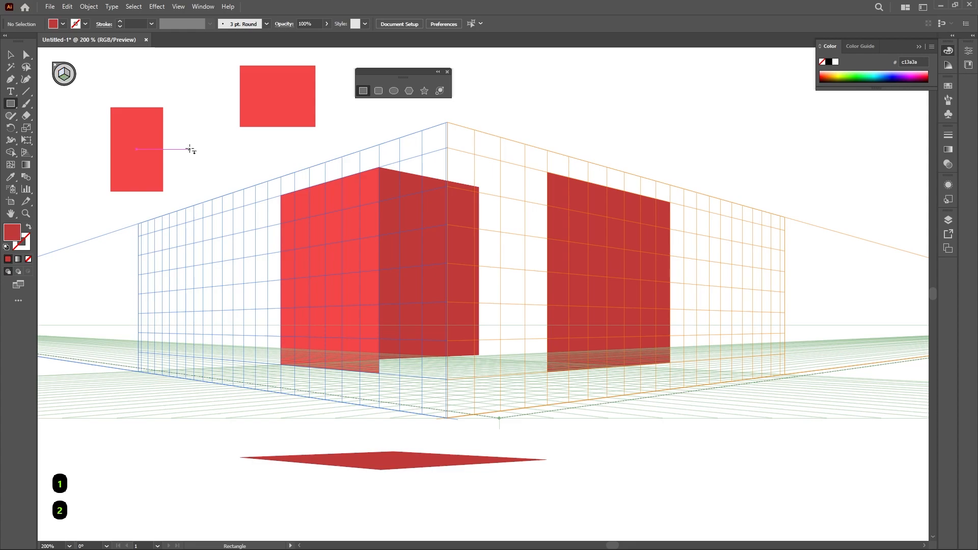
key("3")
key("4")
key("1")
key("2")
key("3")
key("4")
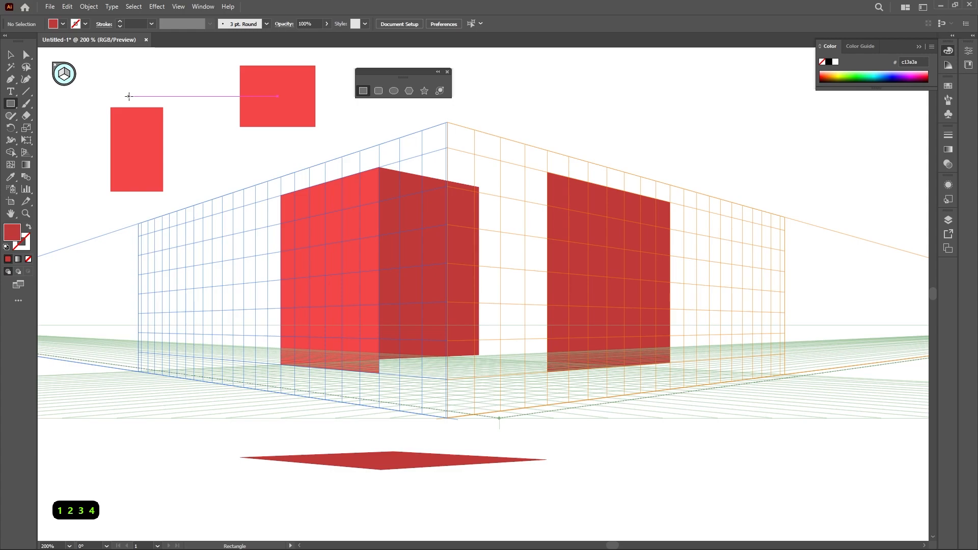
Close the current document without saving it
key("v")
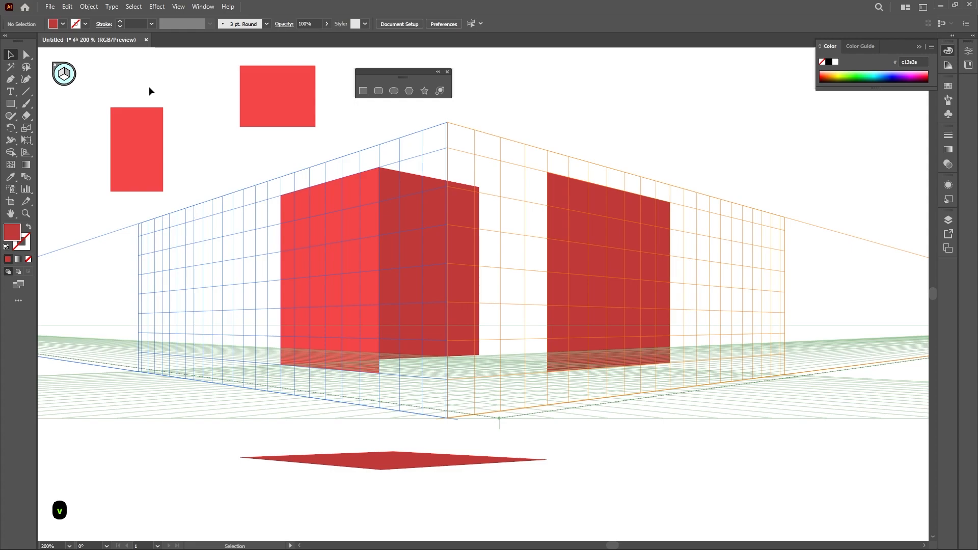
left_click(145, 40)
left_click(545, 291)
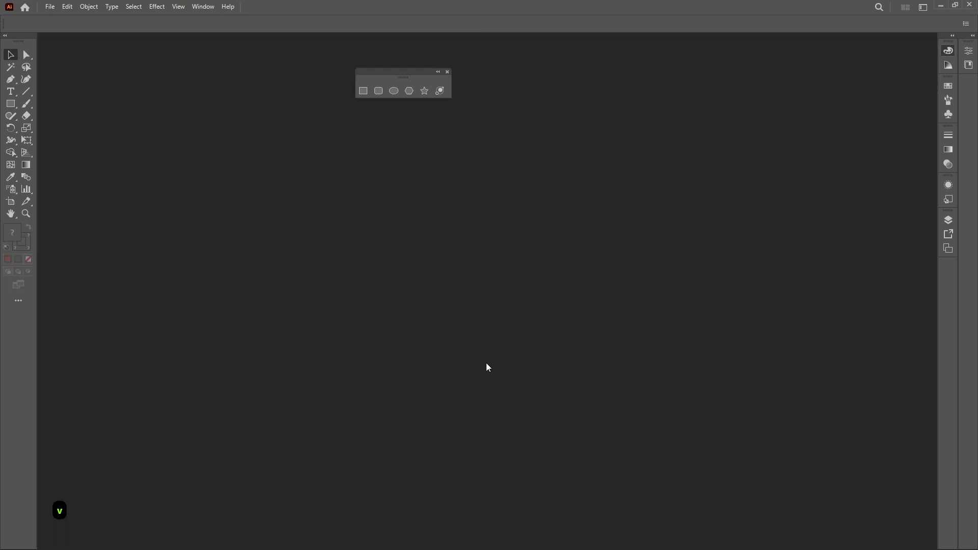
Create a new A4 document
left_click(50, 7)
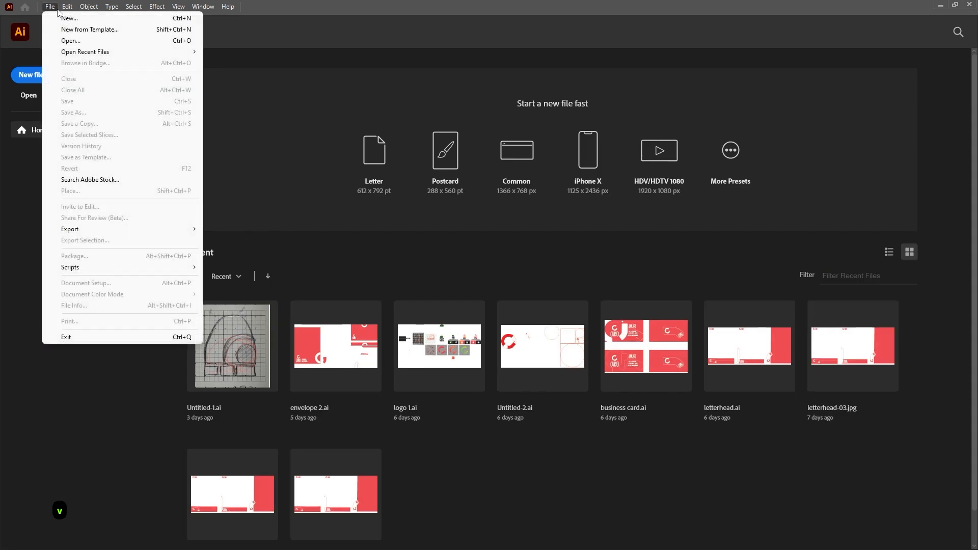
left_click(96, 19)
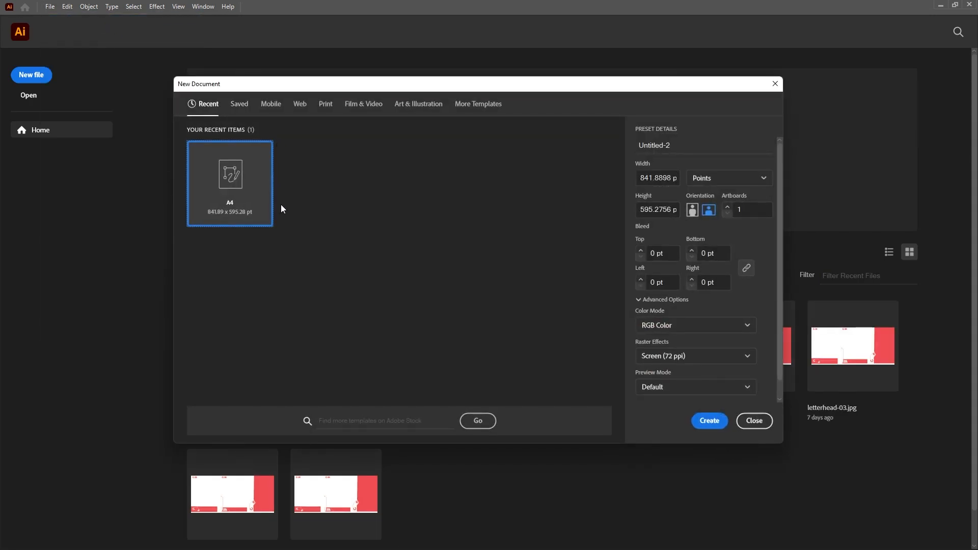
left_click(709, 421)
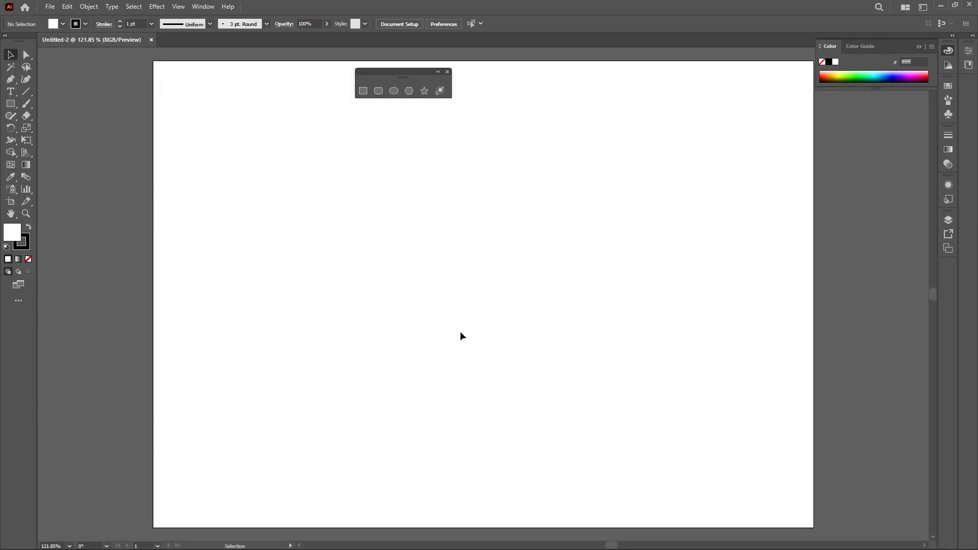
Place the two-point perspective city drawing from the Downloads folder onto the artboard
left_click(50, 7)
left_click(64, 192)
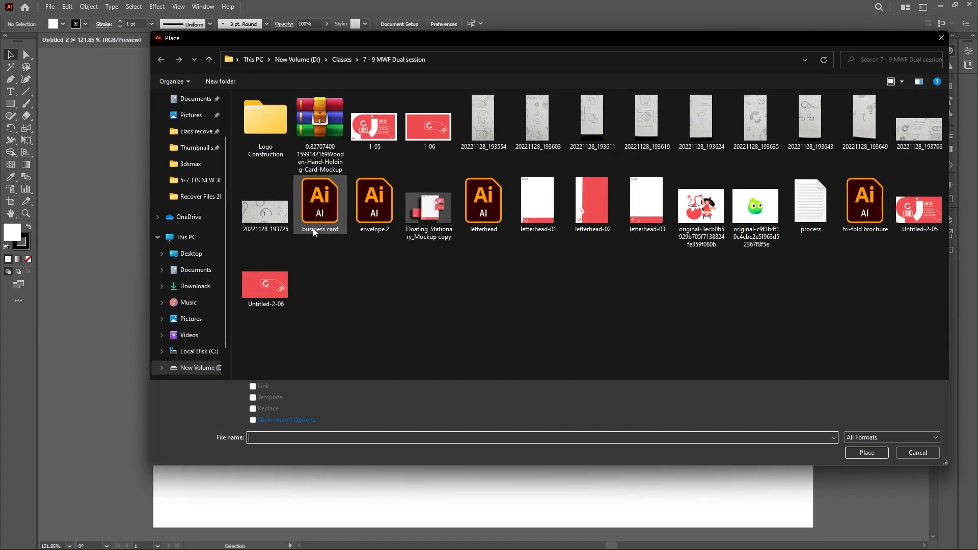
scroll(193, 153, "up", 1)
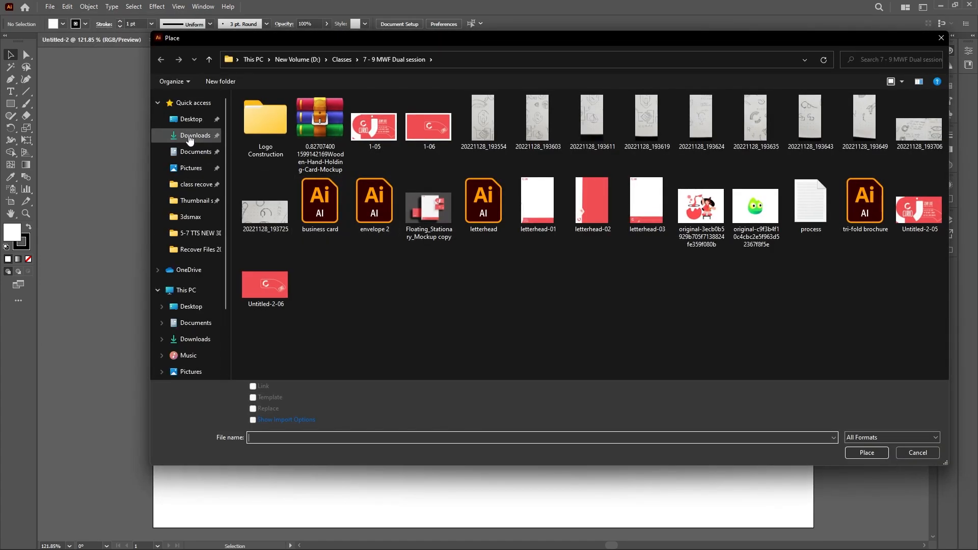
left_click(195, 136)
double_click(258, 133)
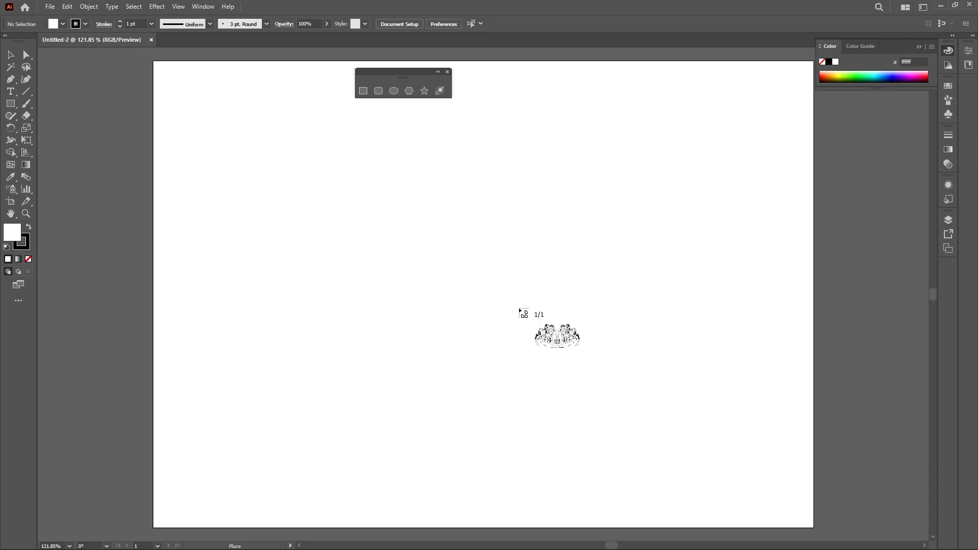
left_click(167, 82)
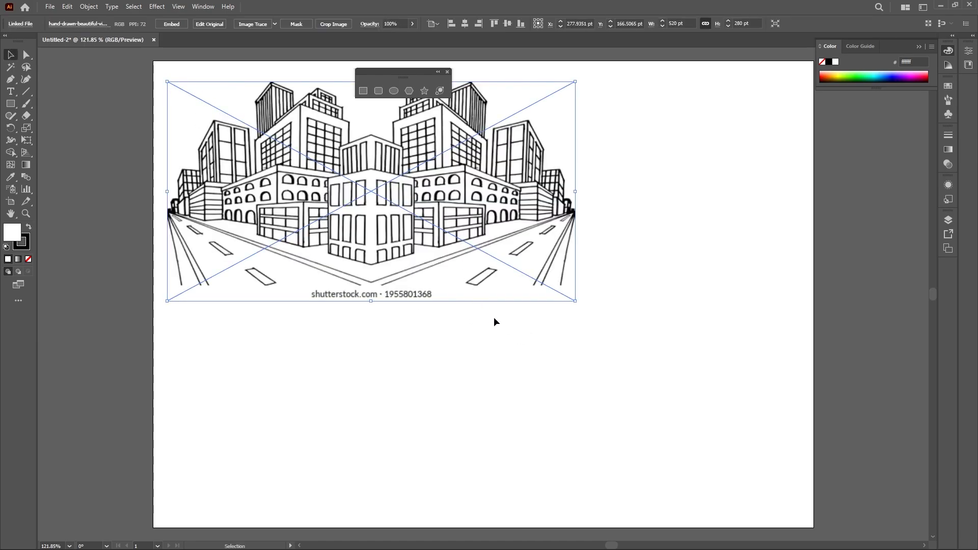
Enlarge the placed image to about 804 pt wide and center it on the artboard
key("Tab")
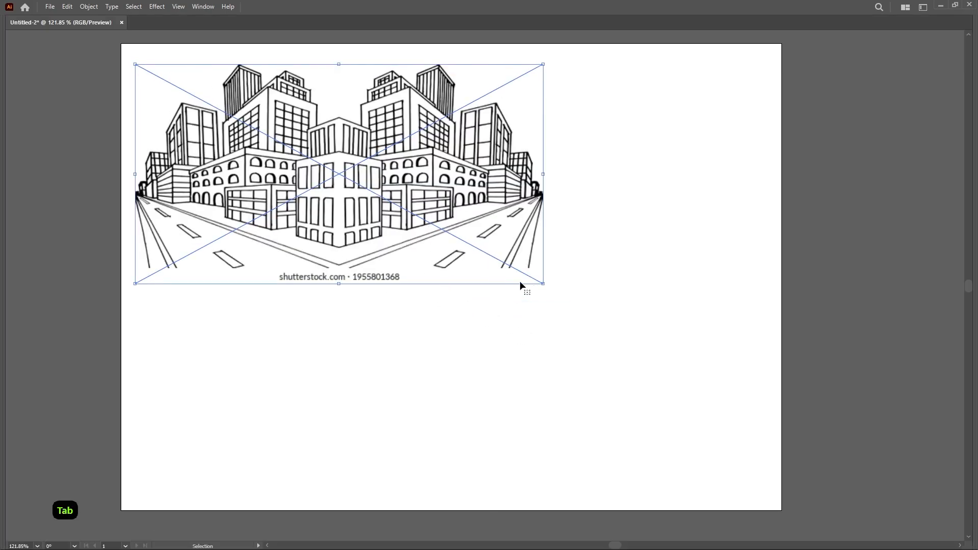
key("ctrl+1")
left_click_drag(544, 281, 727, 408)
left_click_drag(503, 323, 503, 358)
key("Tab")
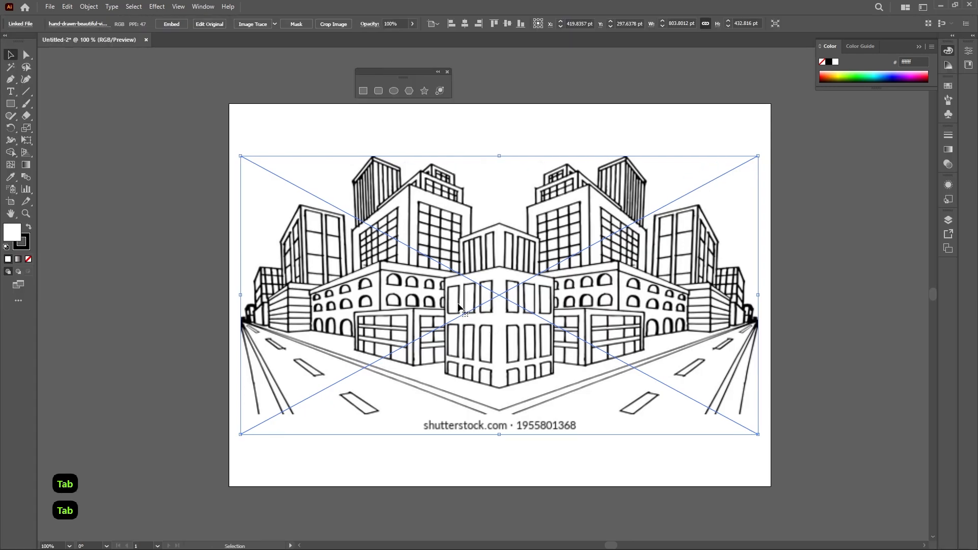
Embed and lock the reference image, and bring up the perspective grid over it
scroll(650, 351, "right", 1)
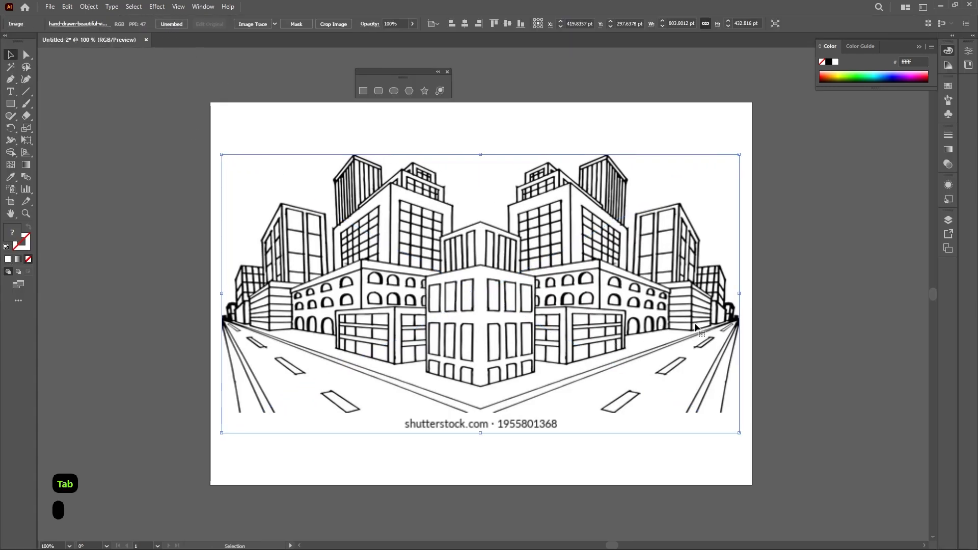
key("ctrl+2")
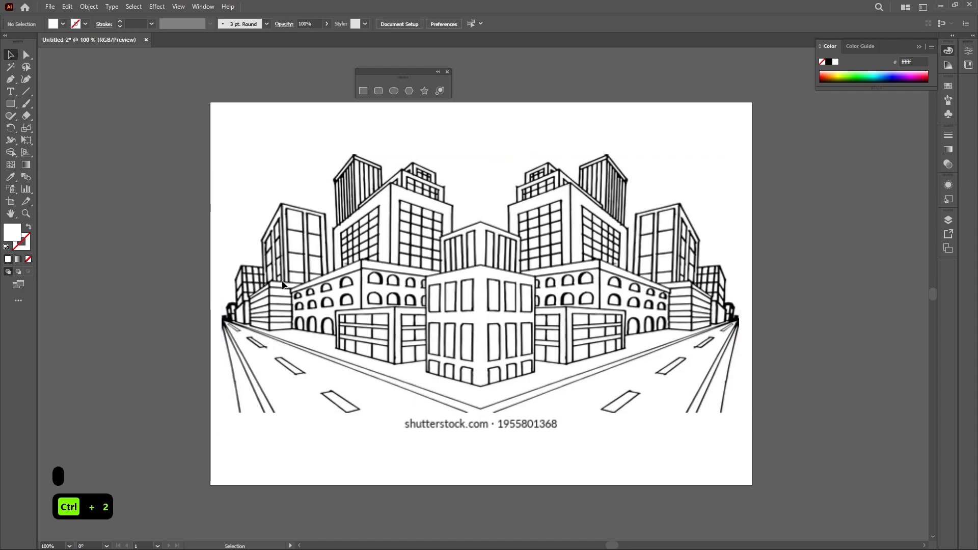
left_click(24, 152)
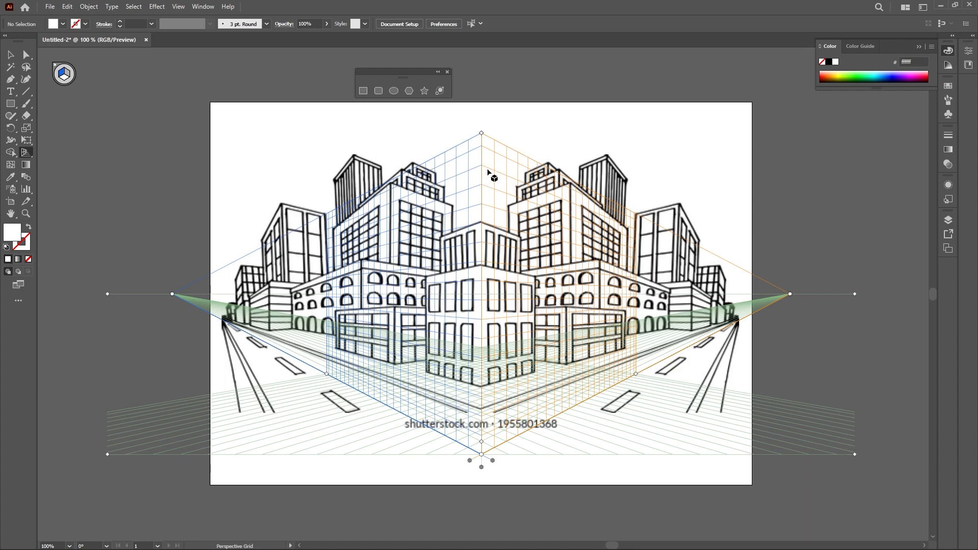
Unlock the reference image and reduce its opacity to 20%
key("shift+v")
key("ctrl+alt+2")
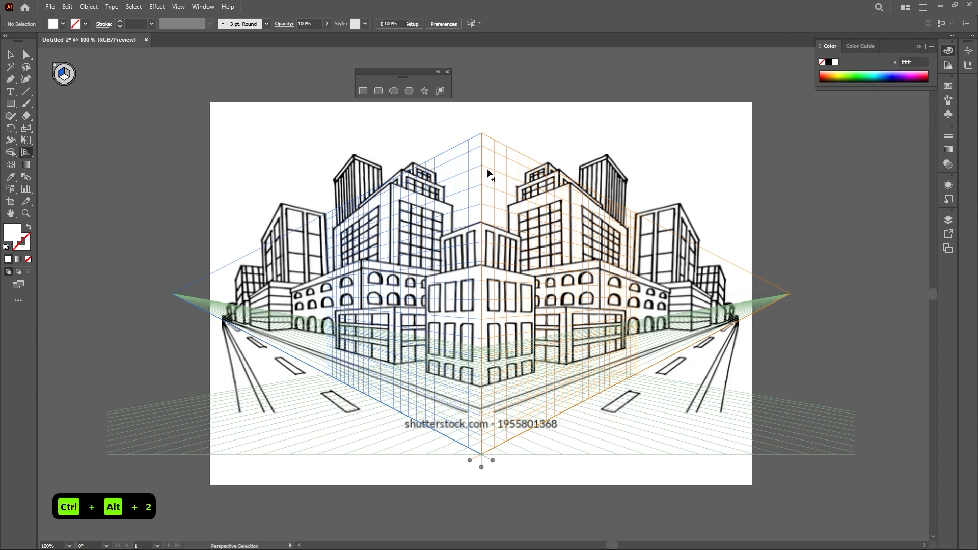
key("v")
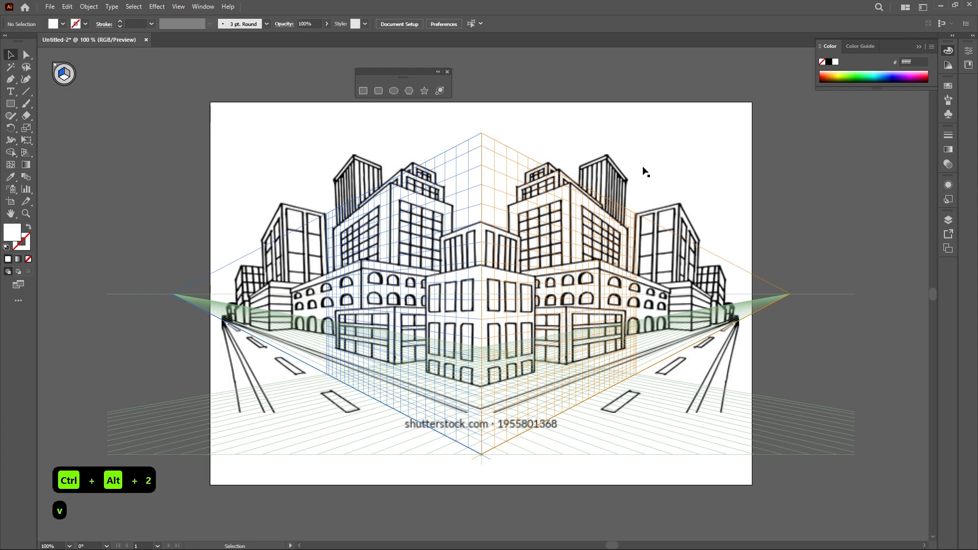
left_click(389, 24)
type("3")
key("Tab")
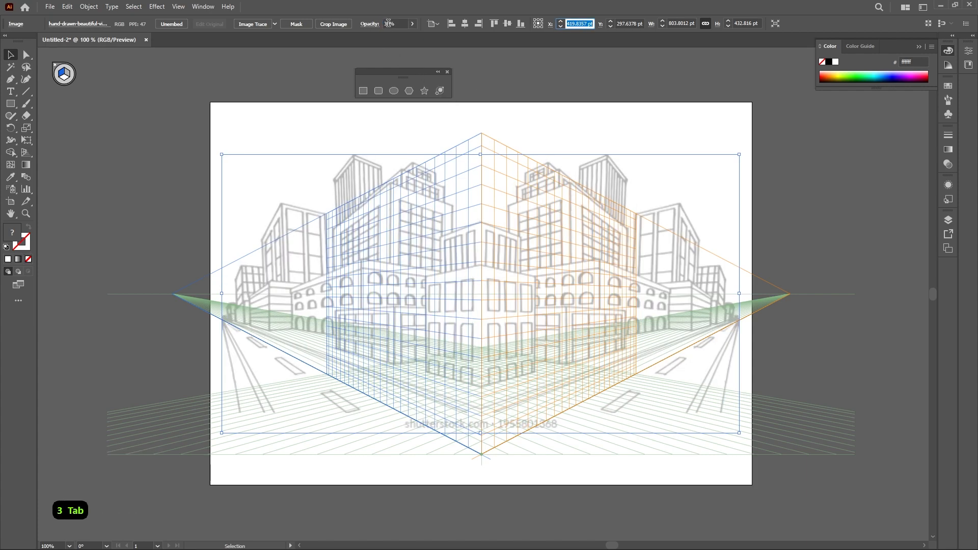
left_click(388, 24)
type("20")
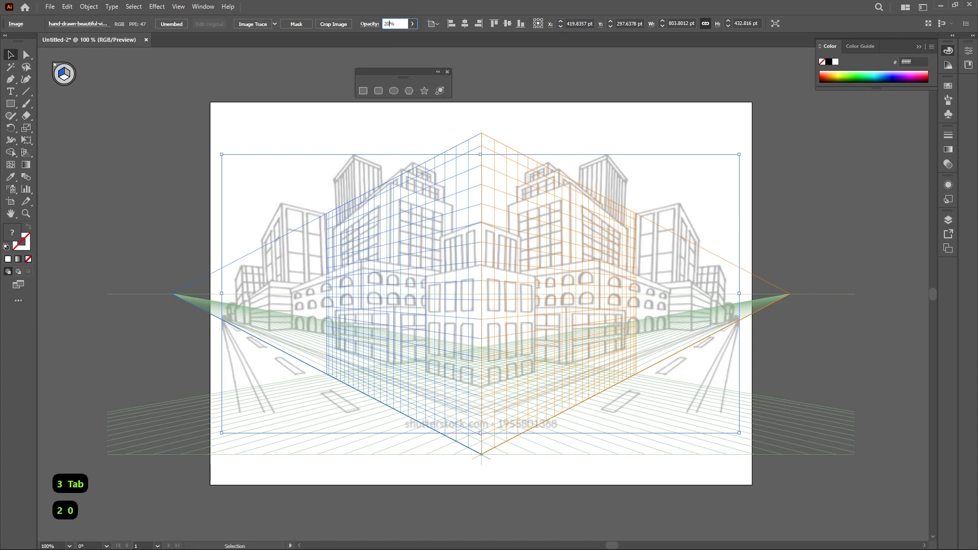
key("Return")
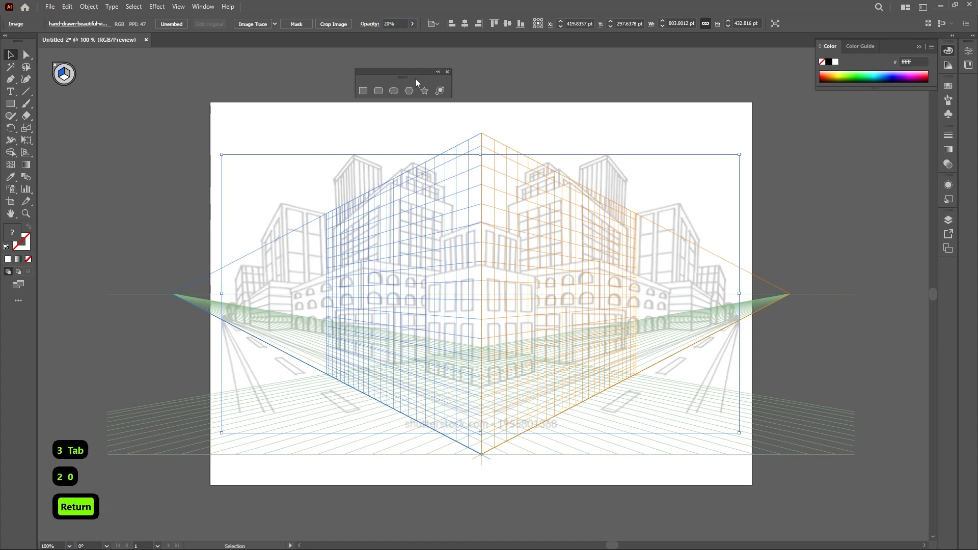
Select the faded reference image and lock it again
left_click(576, 121)
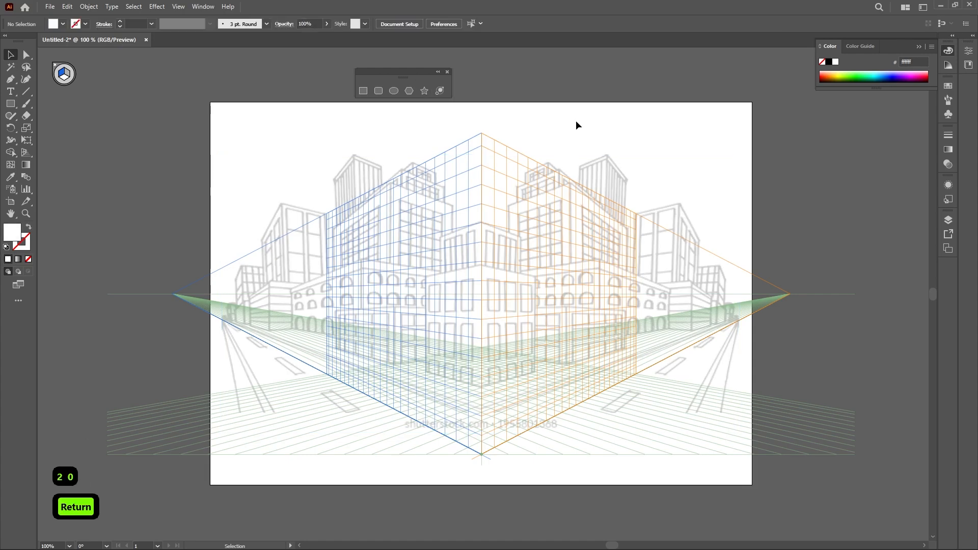
left_click(675, 171)
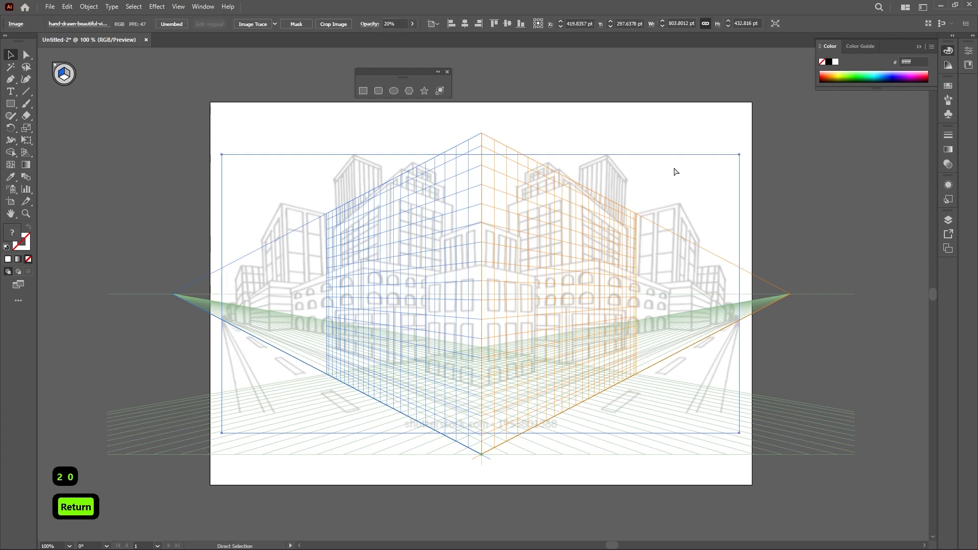
key("ctrl+2")
With the Perspective Grid tool, raise the grid's ground level toward the base of the drawn buildings
left_click(26, 152)
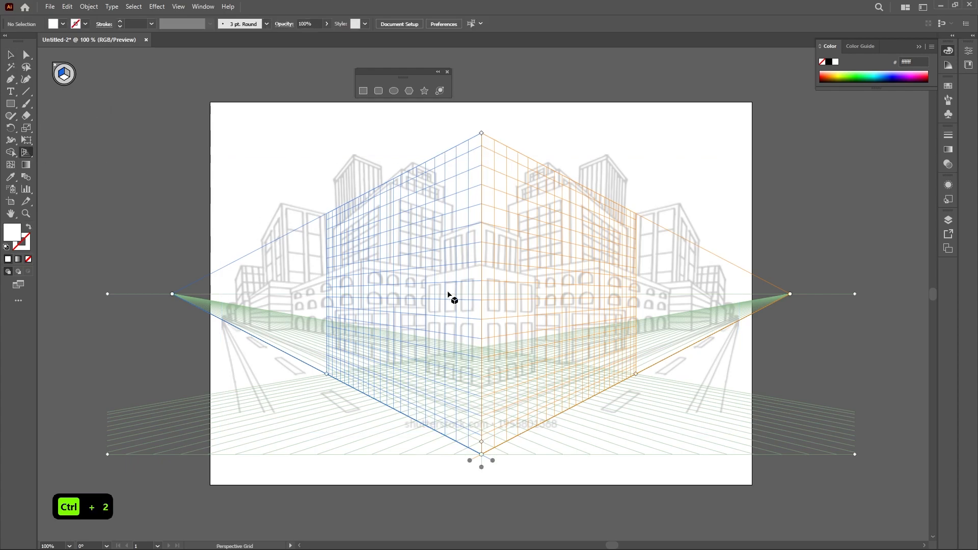
key("Tab")
scroll(547, 373, "up", 1)
left_click_drag(540, 345, 642, 396)
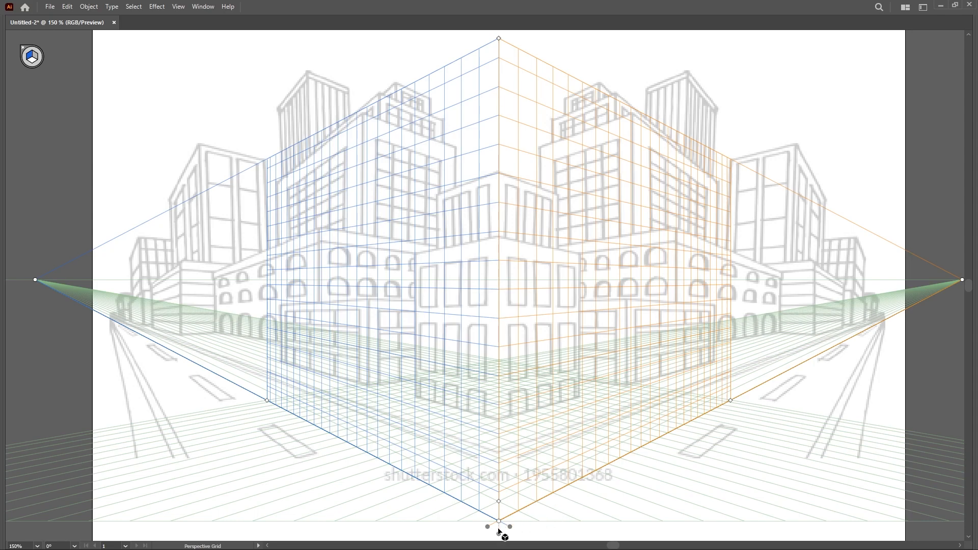
left_click_drag(500, 536, 511, 467)
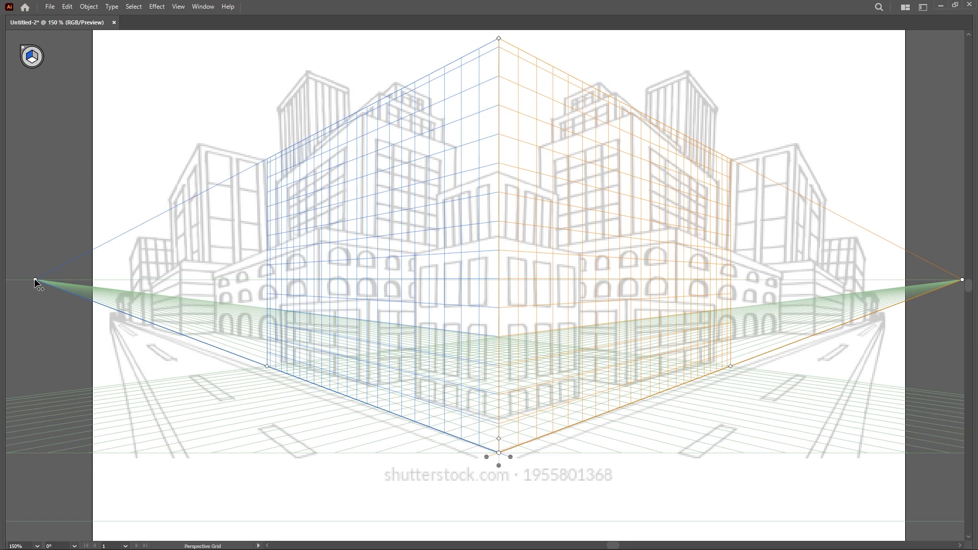
Lower the horizon line slightly and pull both vanishing points inward to match the drawing's perspective
scroll(40, 285, "left", 4)
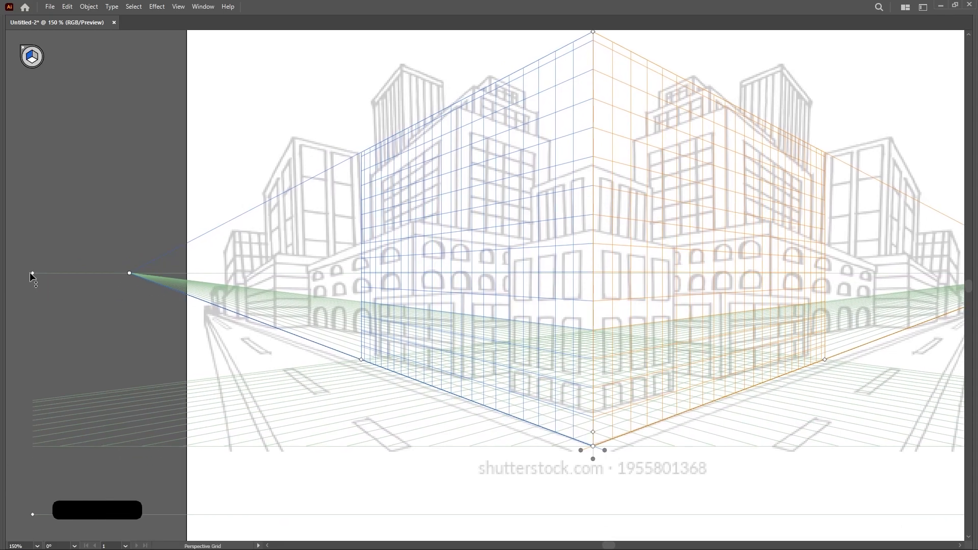
left_click_drag(31, 272, 32, 286)
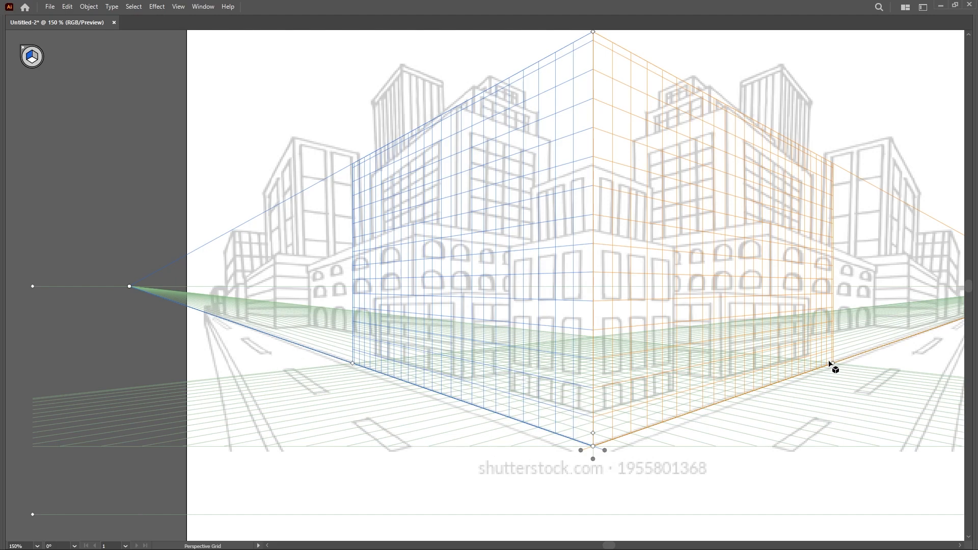
key("space")
left_click_drag(752, 386, 649, 385)
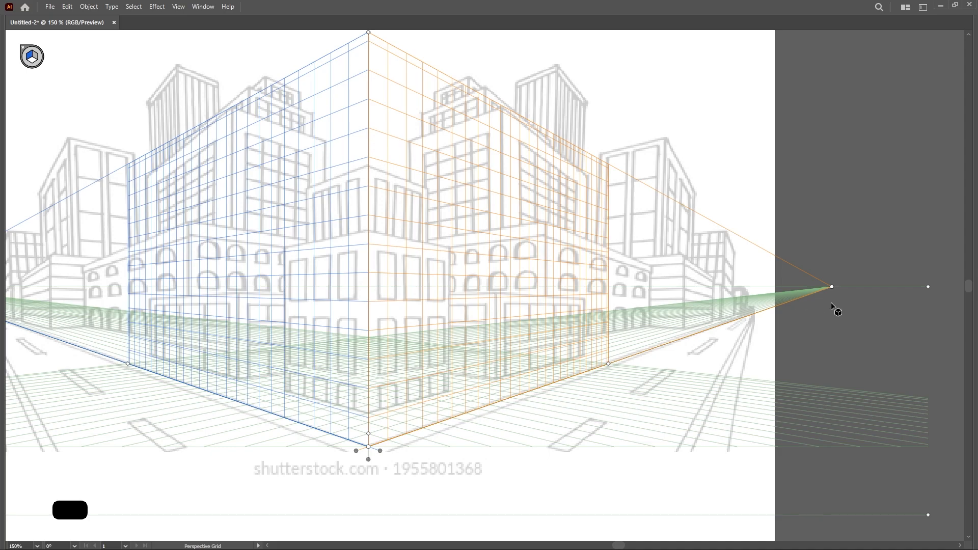
left_click_drag(831, 288, 814, 289)
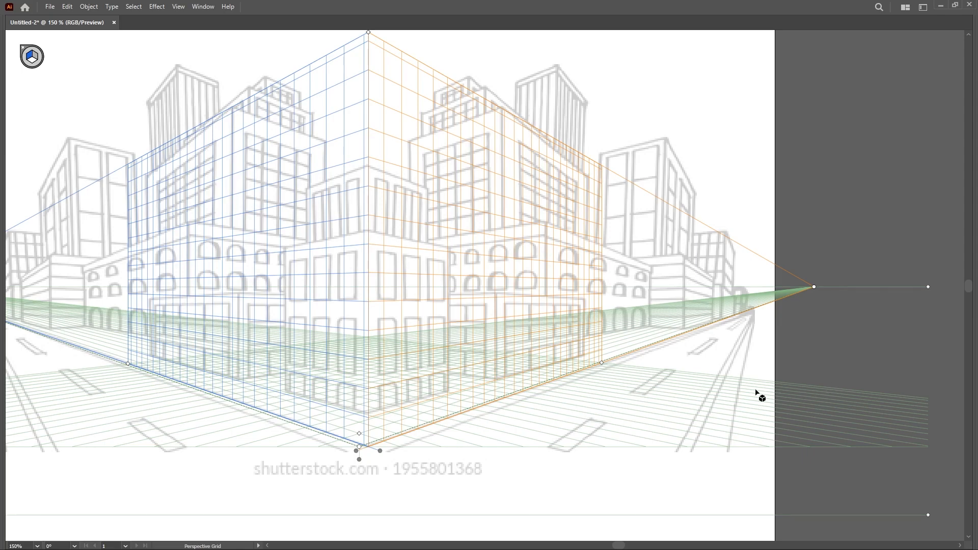
scroll(524, 402, "left", 3)
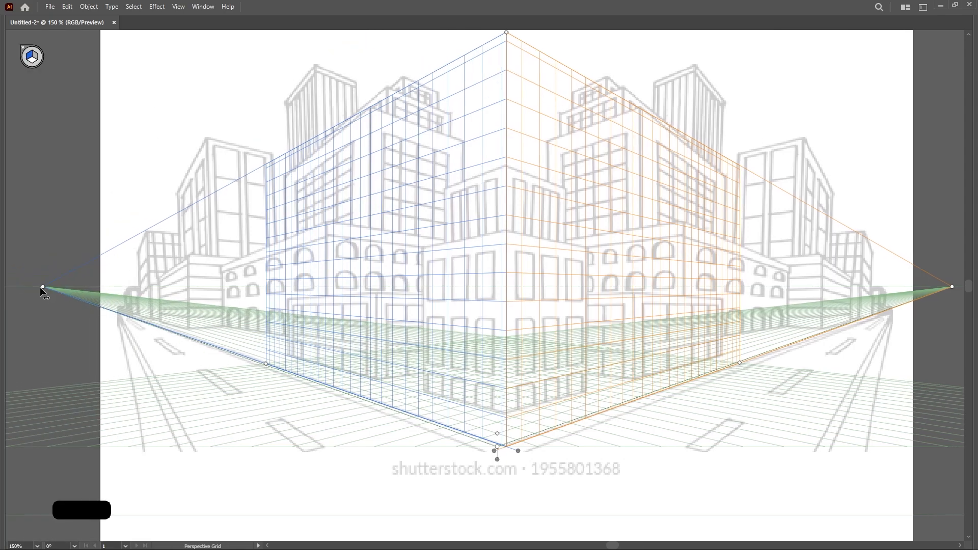
left_click_drag(43, 287, 50, 287)
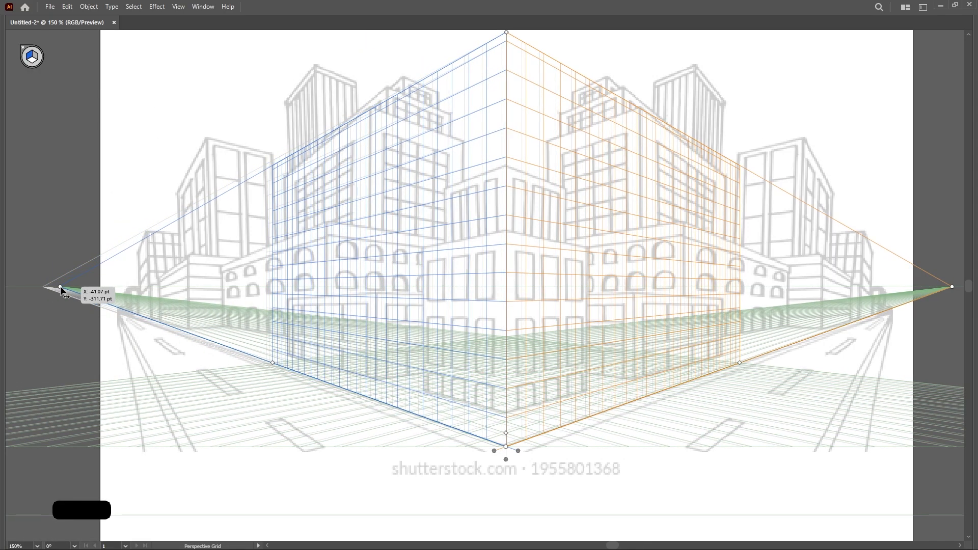
left_click_drag(60, 288, 64, 286)
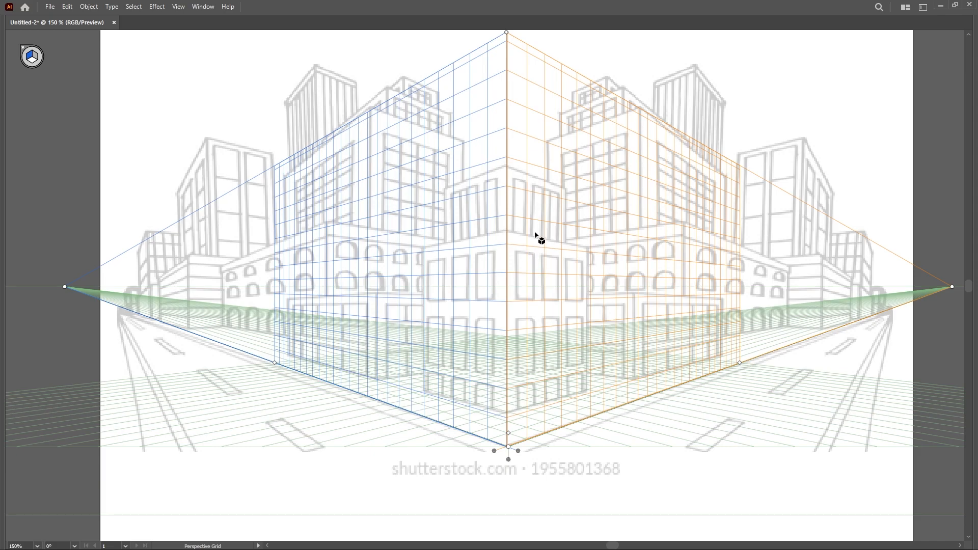
Extend the grid's vertical height upward and shift the left vanishing point slightly inward
scroll(567, 232, "right", 2)
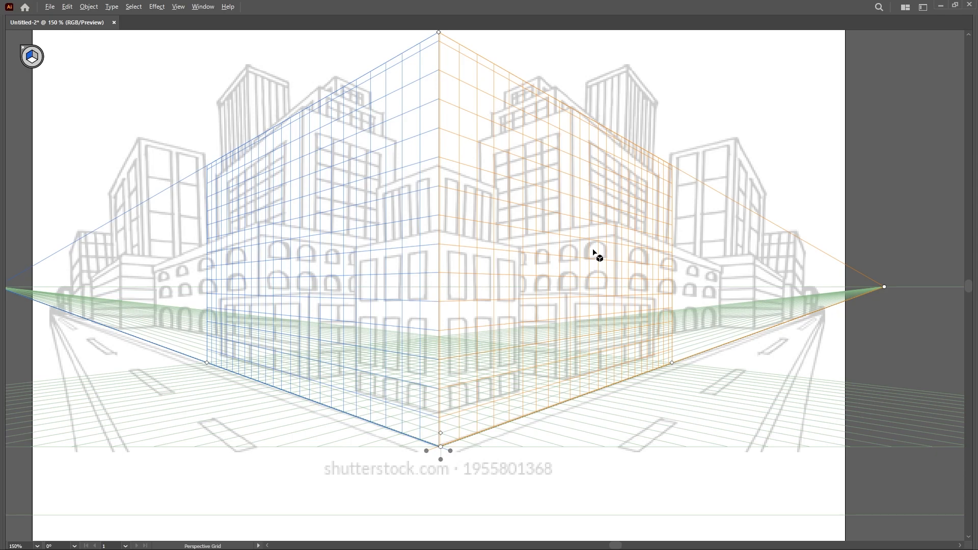
scroll(593, 249, "down", 1)
left_click_drag(593, 250, 587, 294)
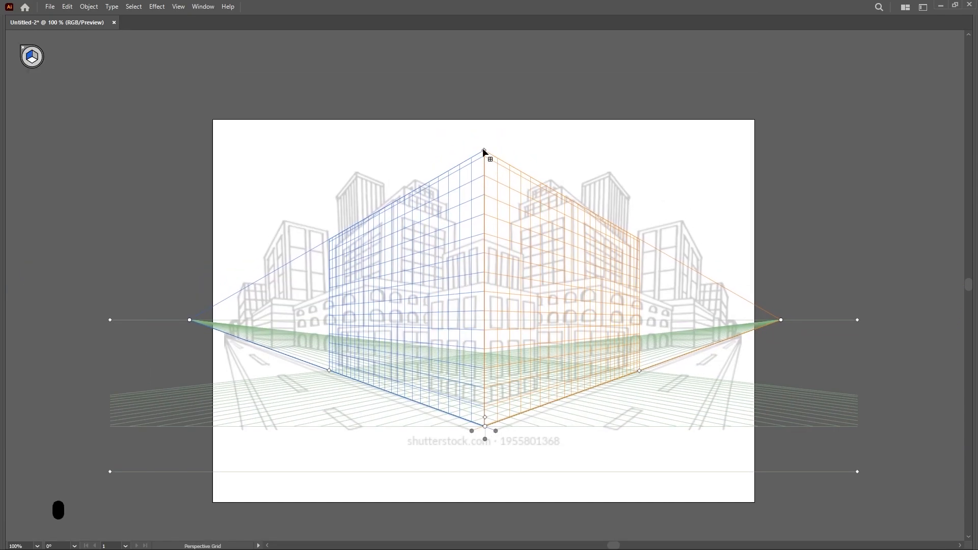
left_click_drag(484, 150, 482, 65)
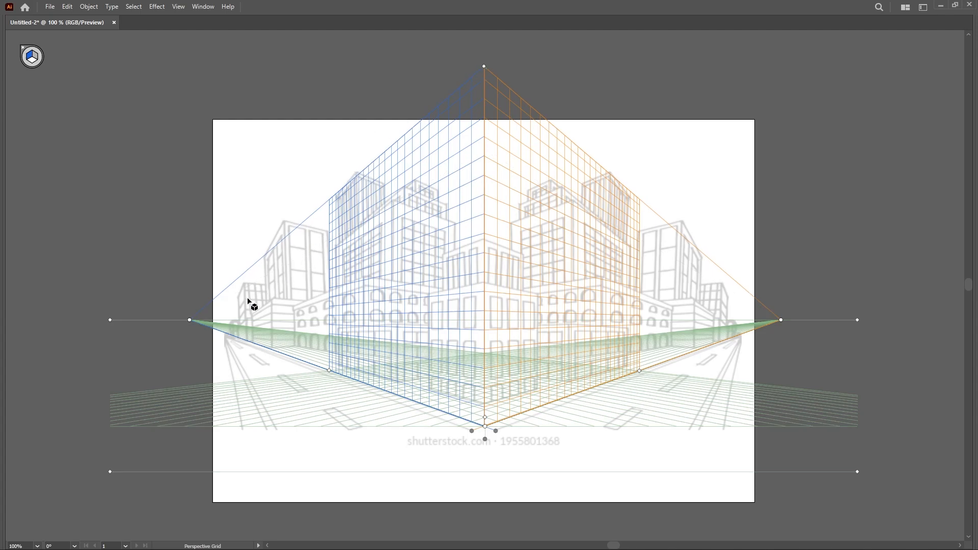
left_click_drag(188, 321, 212, 325)
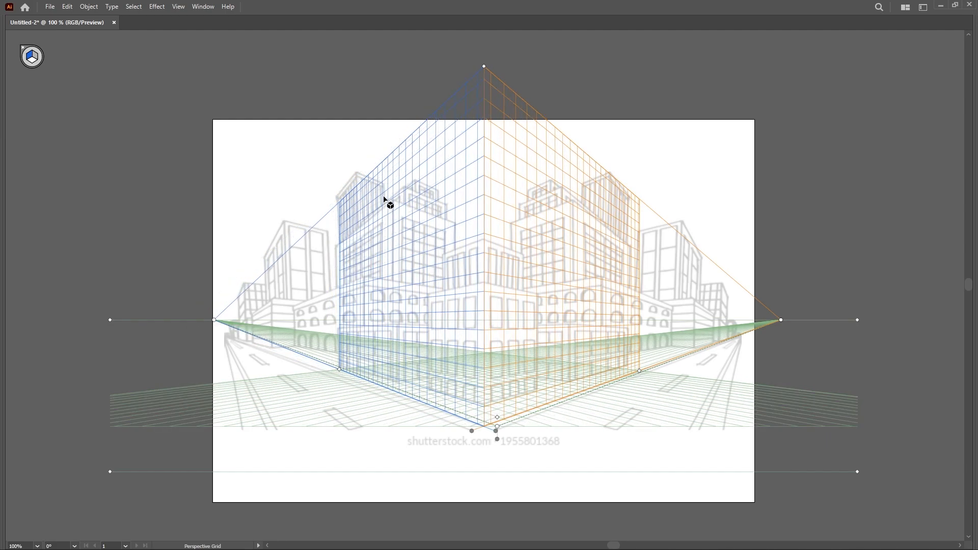
scroll(351, 192, "up", 1)
scroll(362, 191, "up", 5)
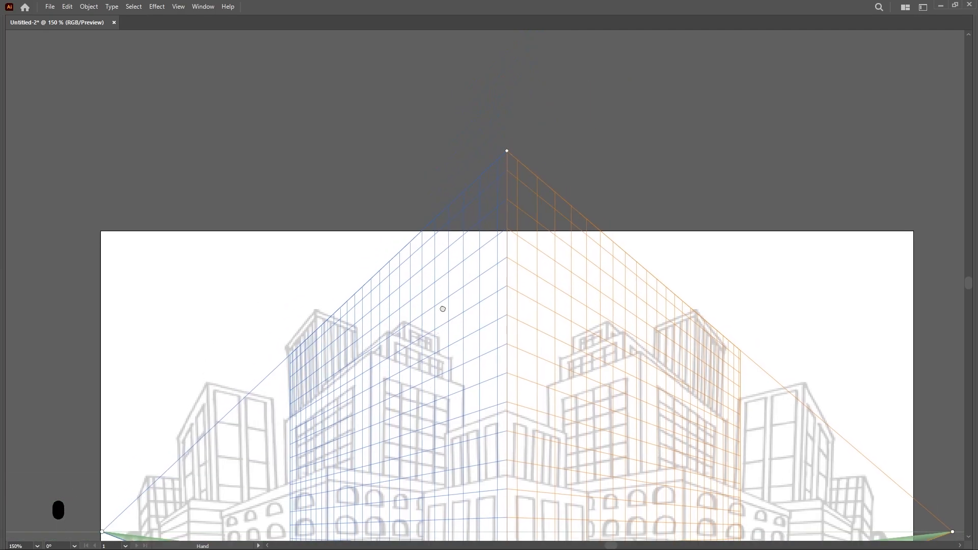
left_click_drag(504, 167, 506, 130)
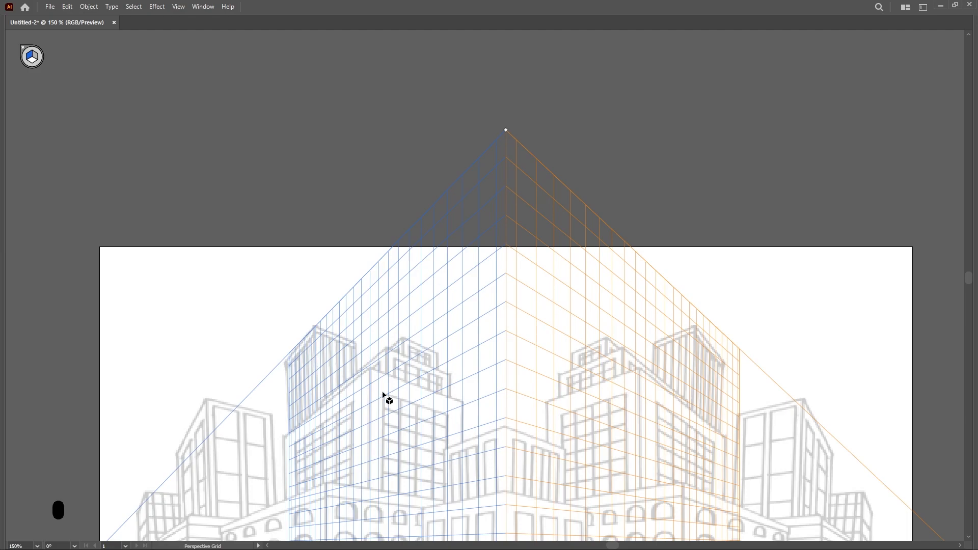
Fine-tune the ground level and lower the horizon line from its right-end handle
scroll(370, 390, "down", 4)
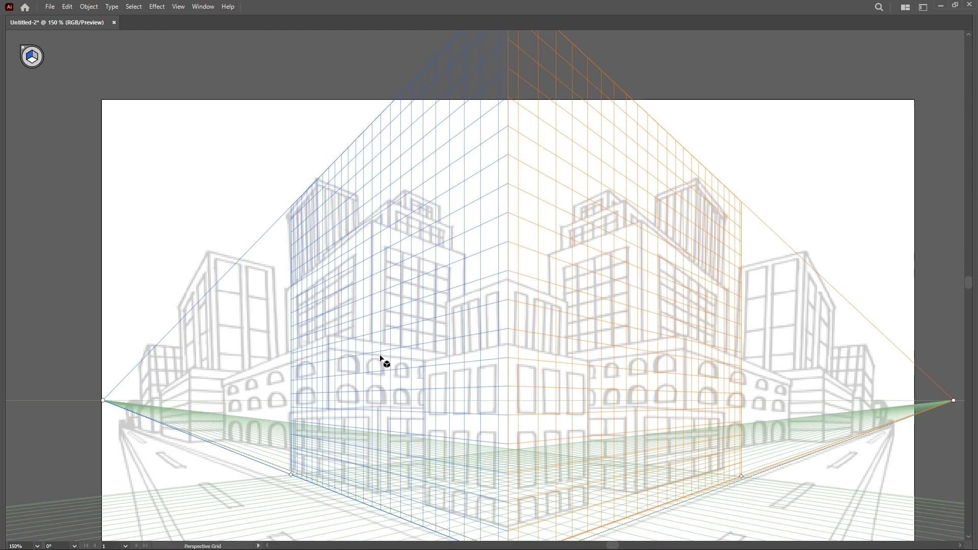
left_click_drag(619, 382, 407, 349)
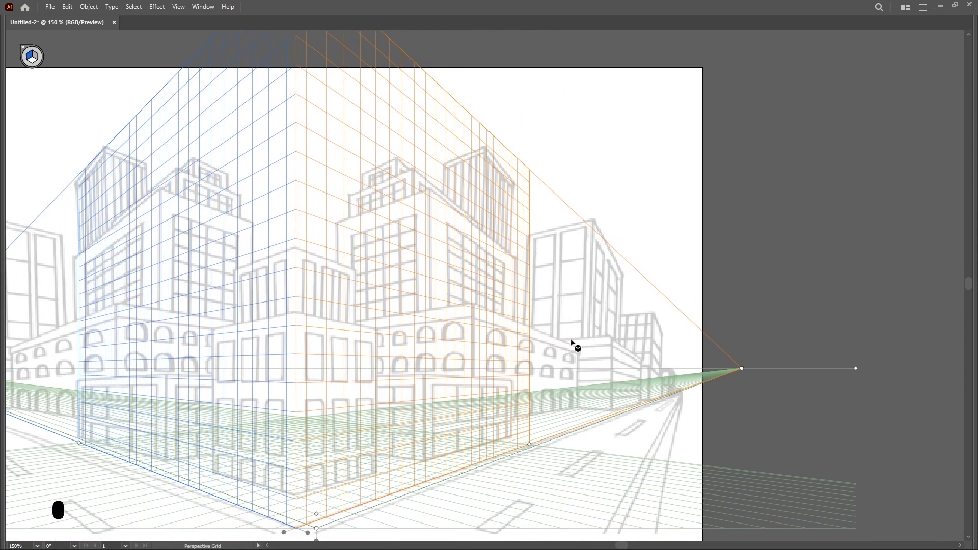
left_click_drag(650, 396, 480, 392)
left_click_drag(570, 366, 692, 392)
left_click_drag(475, 429, 545, 427)
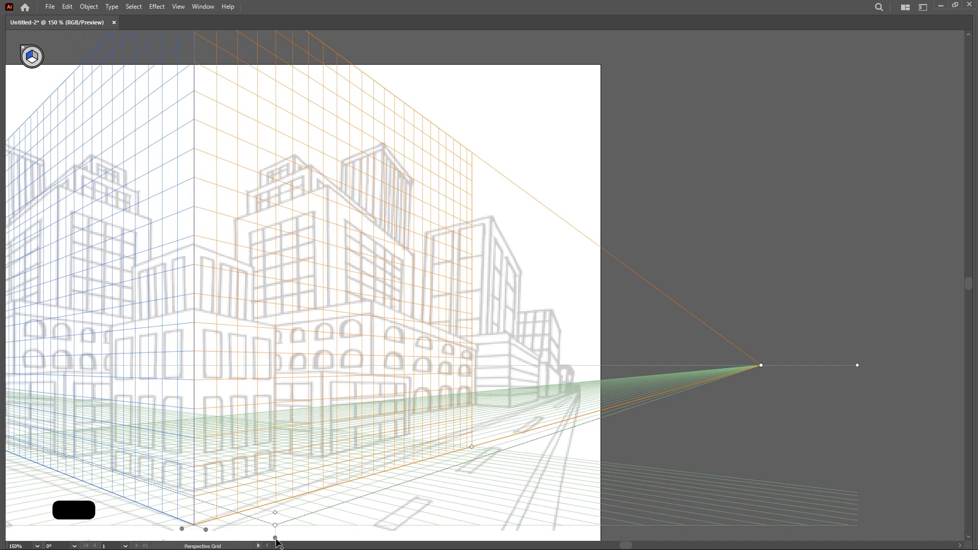
left_click_drag(276, 542, 278, 533)
left_click_drag(858, 365, 852, 444)
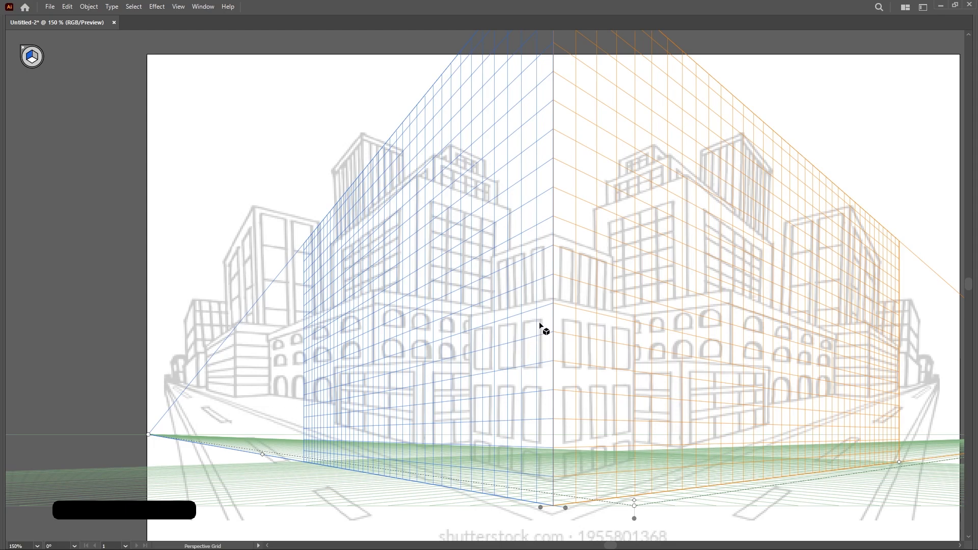
Reposition the left vanishing point along the horizon to match the buildings' left-side lines
left_click_drag(232, 412, 400, 369)
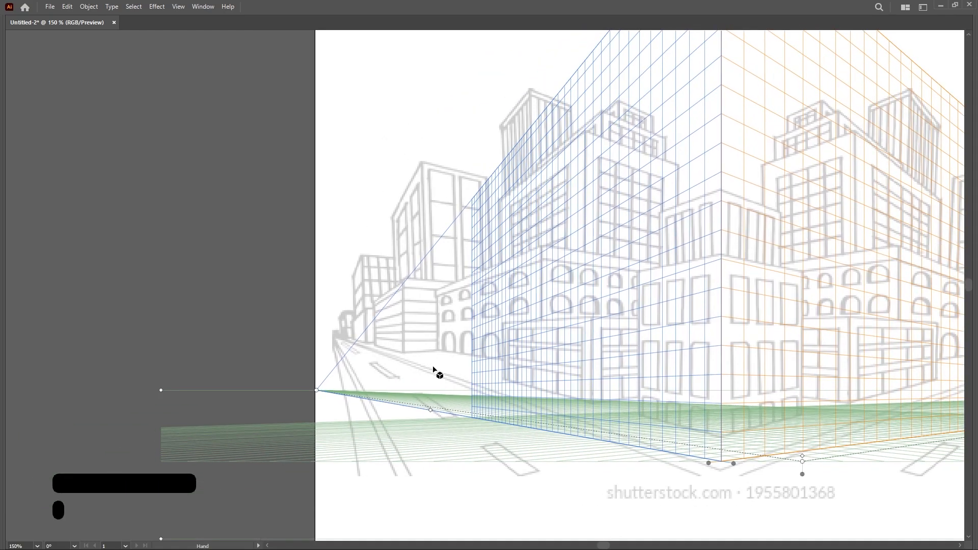
left_click_drag(317, 391, 50, 344)
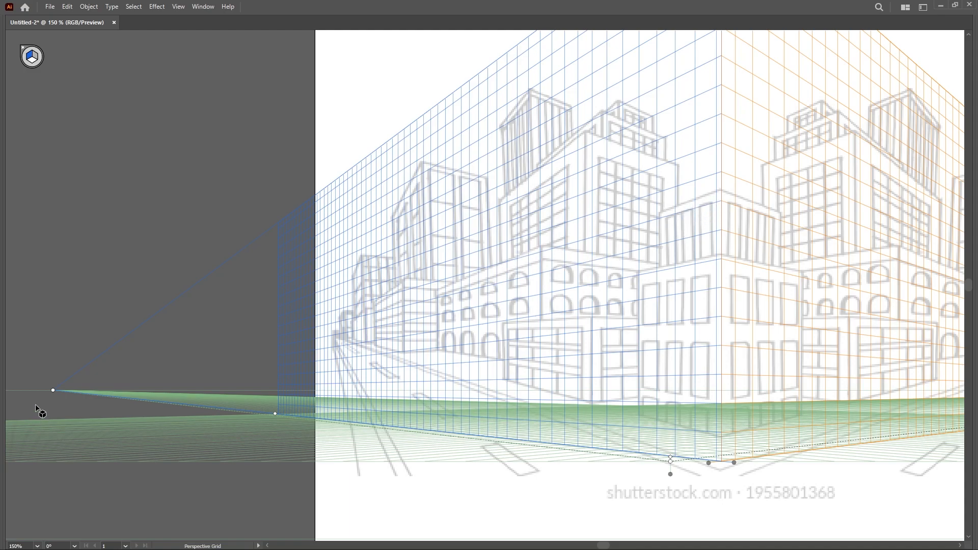
left_click_drag(53, 391, 150, 401)
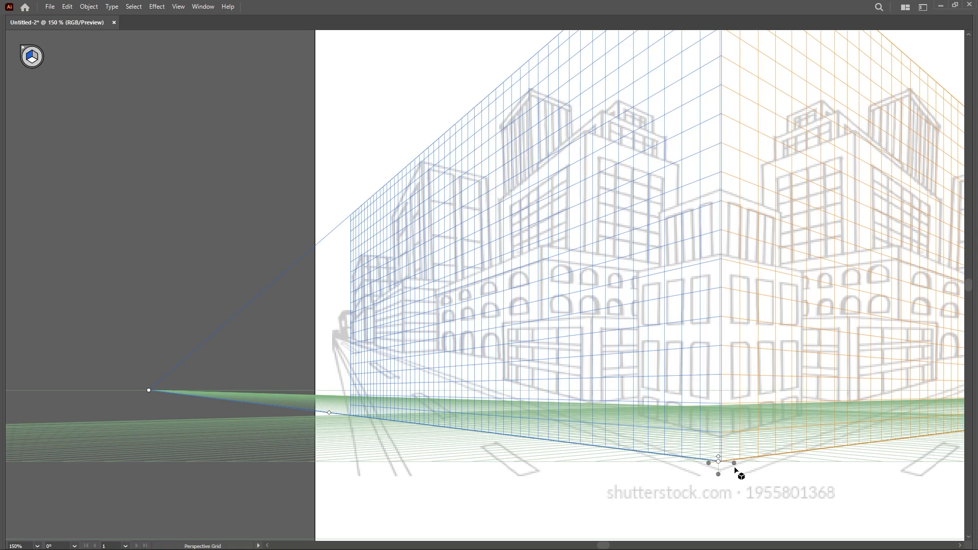
Adjust the grid's ground level and lower the grid's vertical extent slightly to fit the buildings
left_click_drag(728, 414, 453, 442)
left_click_drag(502, 422, 519, 450)
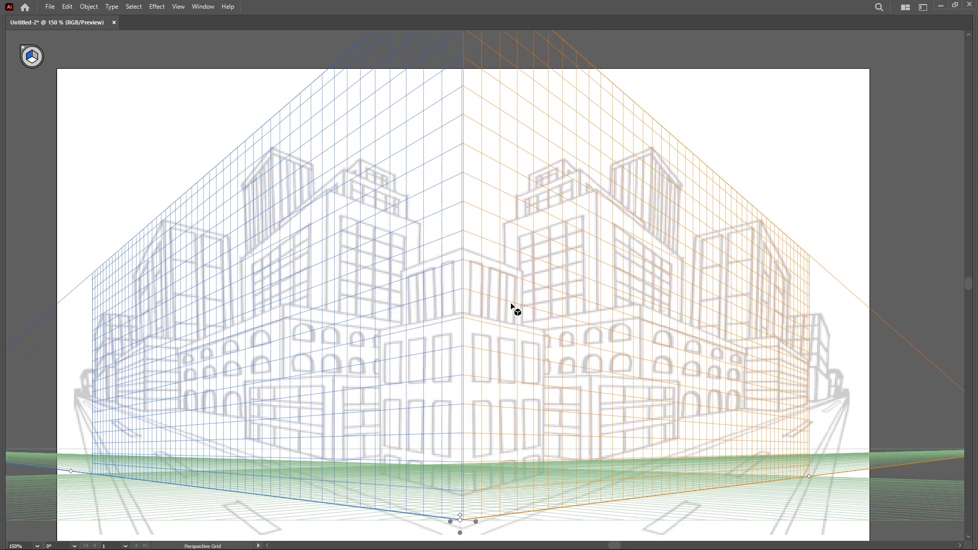
scroll(511, 312, "up", 5)
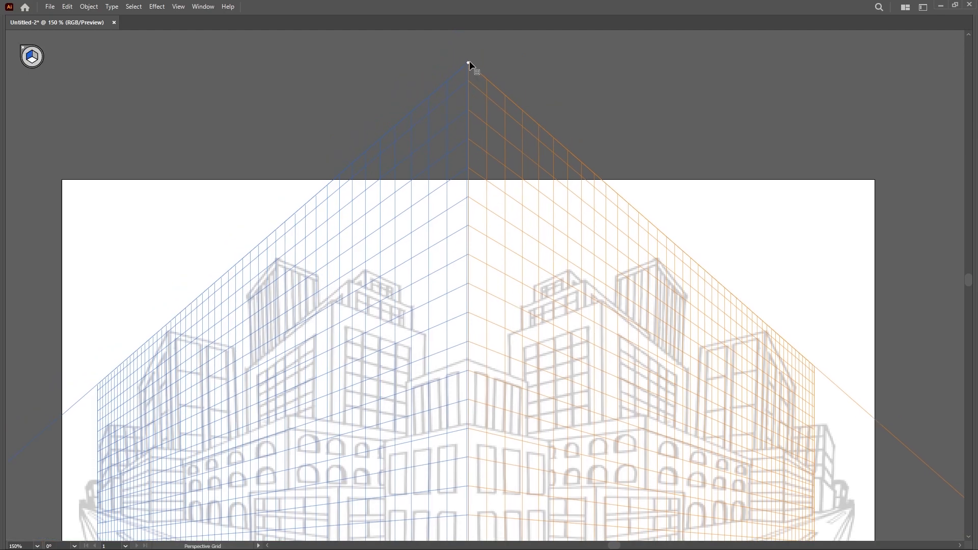
left_click_drag(467, 62, 468, 104)
scroll(617, 346, "down", 4)
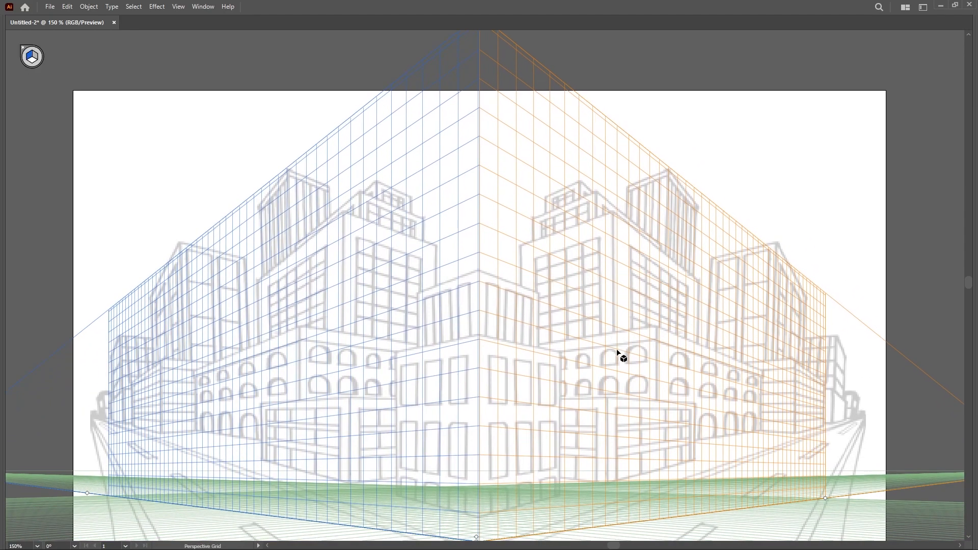
key("shift+p")
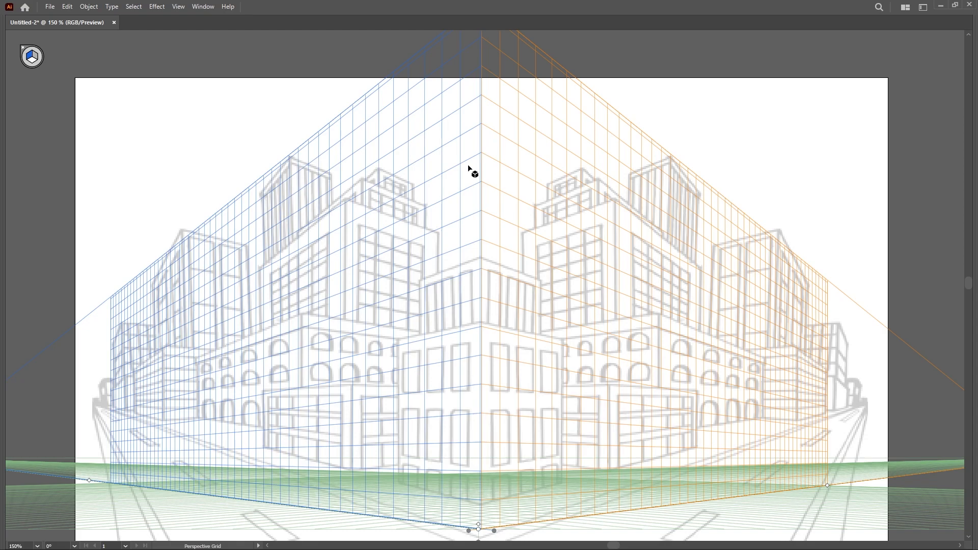
scroll(499, 336, "down", 3)
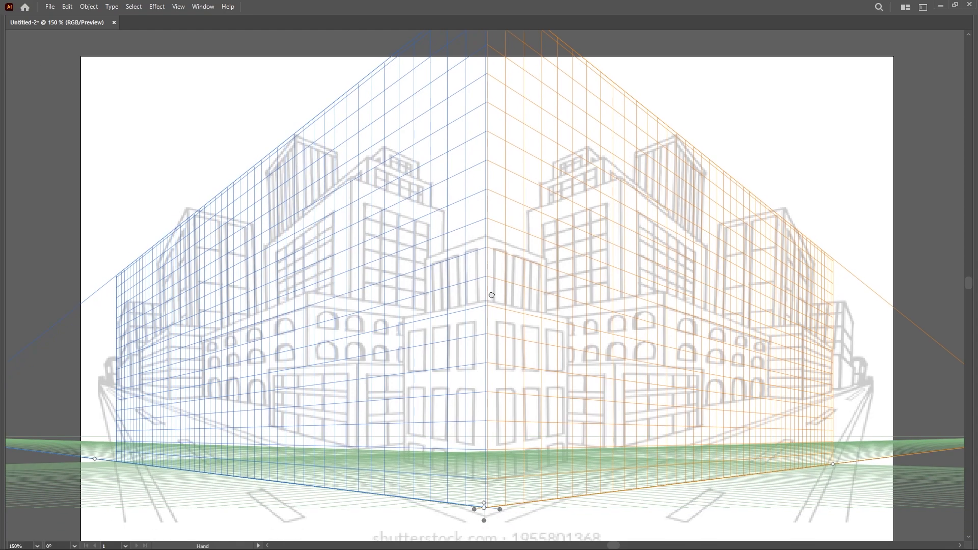
Make the grid cells finer by adjusting the grid cell-size control below the grid origin
mouse_move(484, 493)
left_mouse_down()
mouse_move(485, 476)
mouse_move(488, 489)
left_mouse_up()
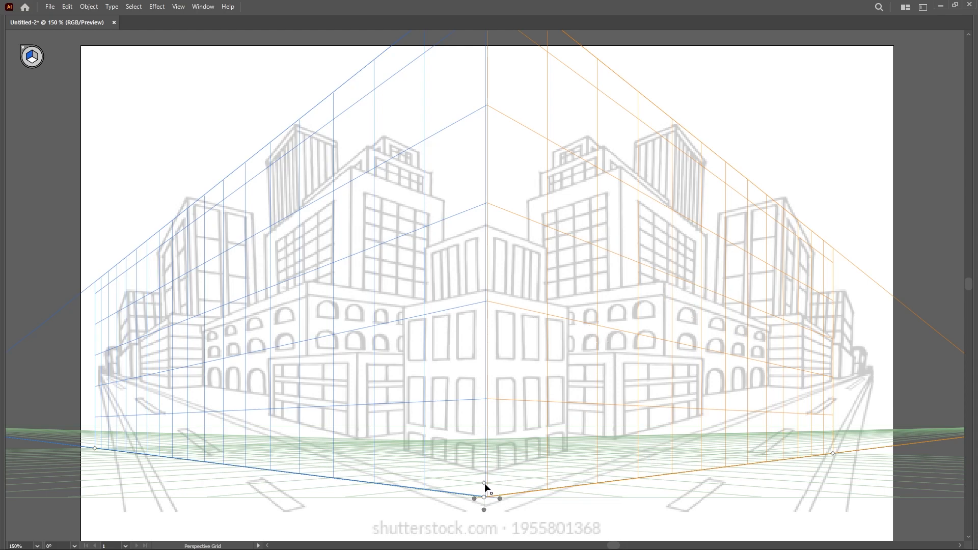
left_click_drag(484, 483, 487, 494)
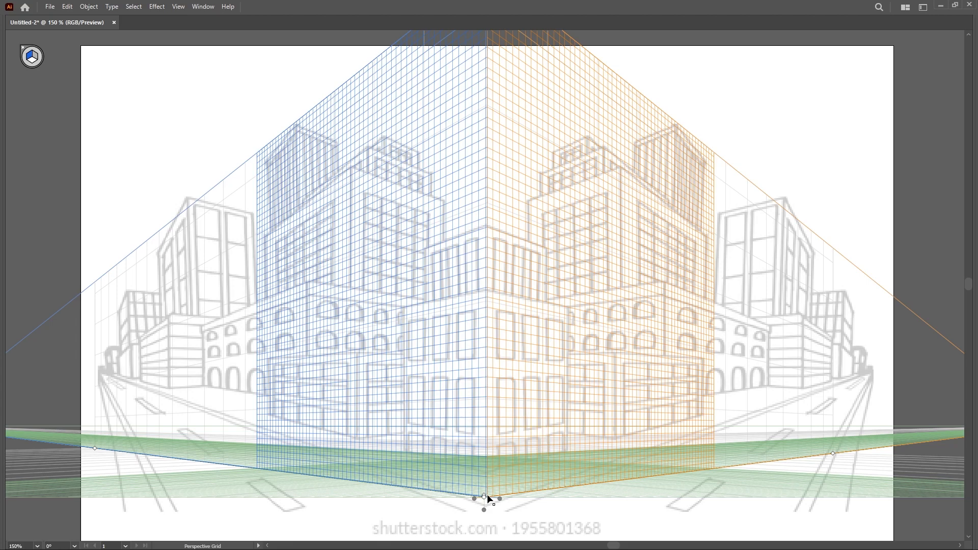
Try drawing a rectangle on the left plane down from the buildings' corner edge
scroll(466, 387, "up", 2)
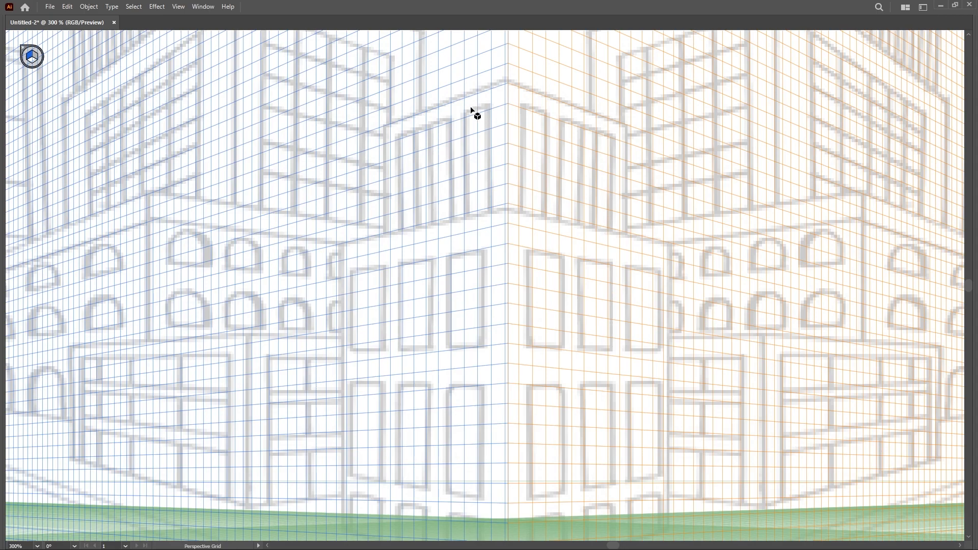
key("space")
left_click_drag(414, 203, 409, 320)
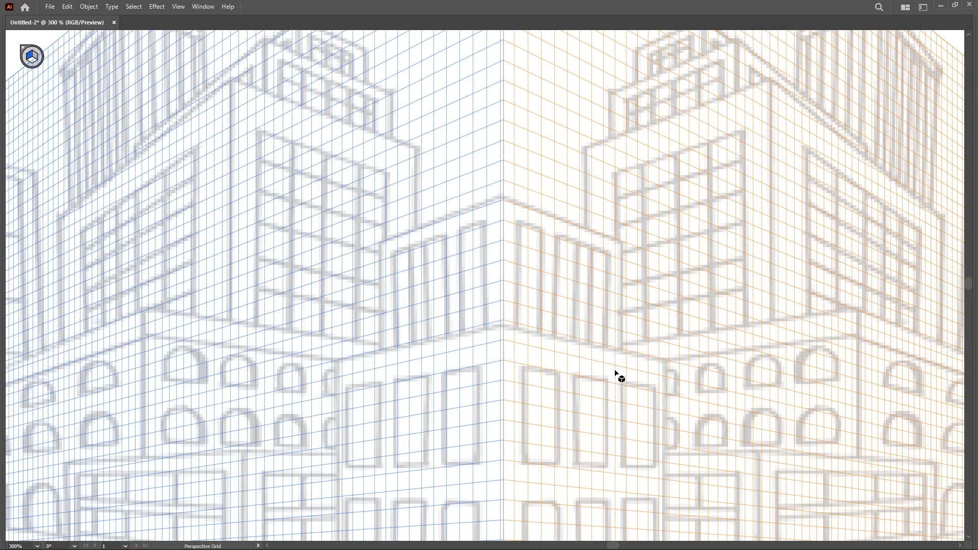
scroll(615, 374, "down", 2)
left_click_drag(623, 383, 545, 344)
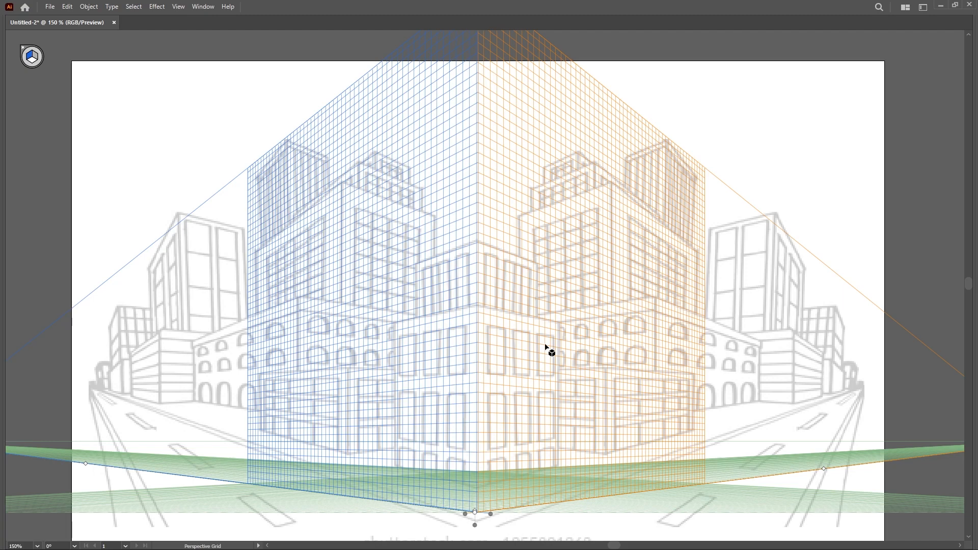
key("m")
scroll(469, 458, "up", 3)
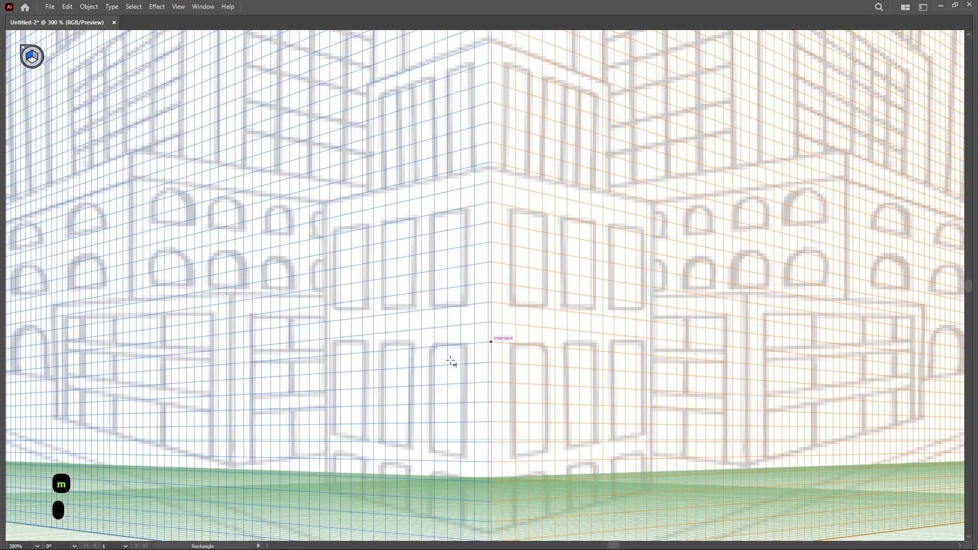
scroll(485, 279, "down", 3)
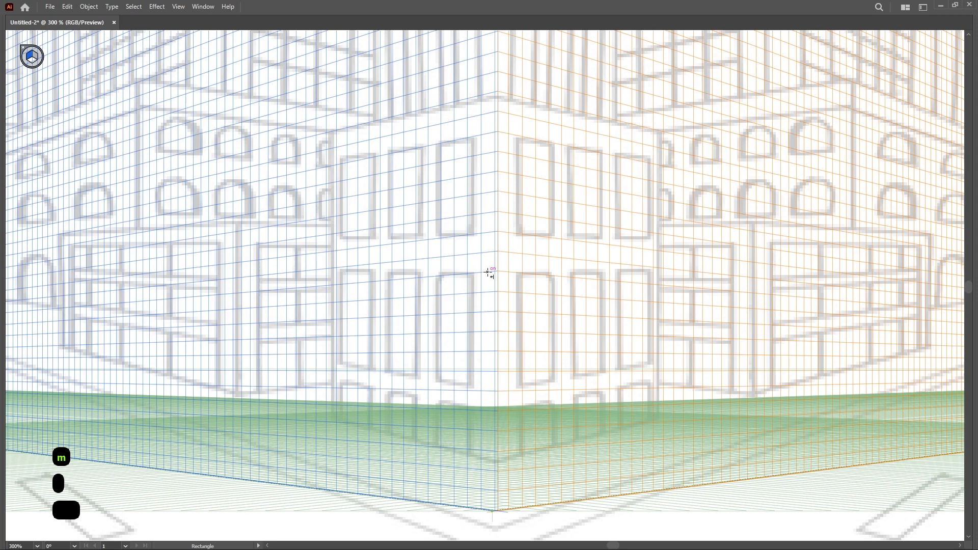
key("1")
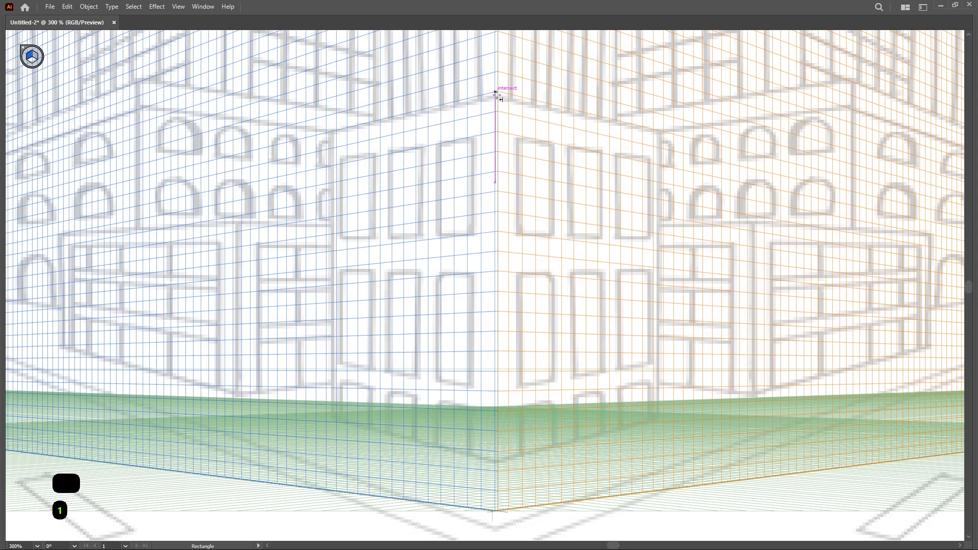
left_click_drag(494, 91, 335, 448)
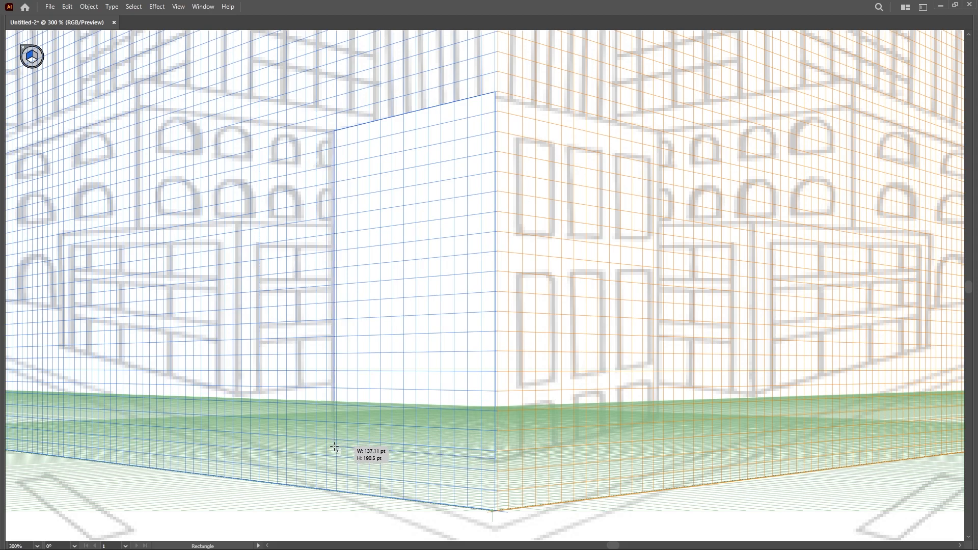
left_click_drag(335, 448, 335, 448)
key("ctrl+z")
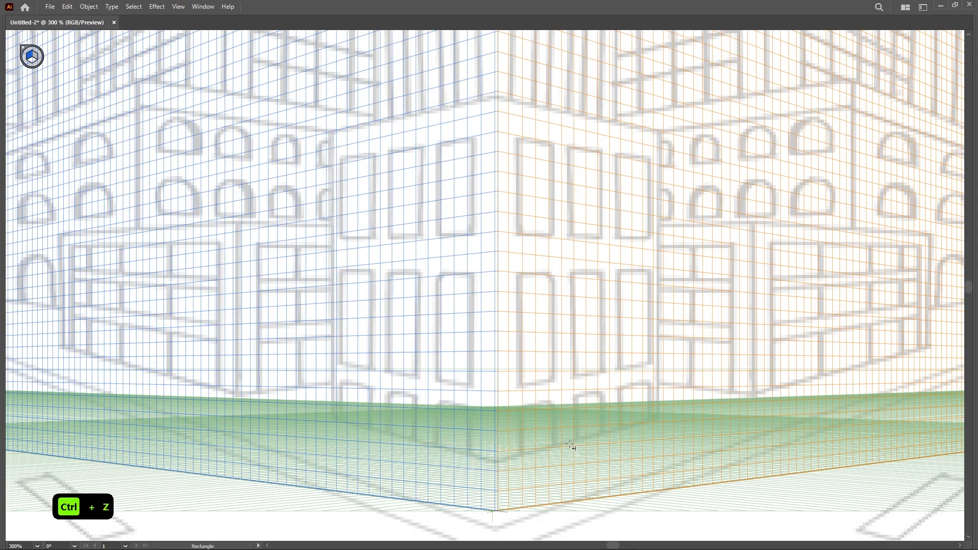
Reposition the right vanishing point and horizon line to match the buildings' right-side perspective lines
scroll(724, 440, "down", 1)
left_click_drag(725, 439, 652, 432)
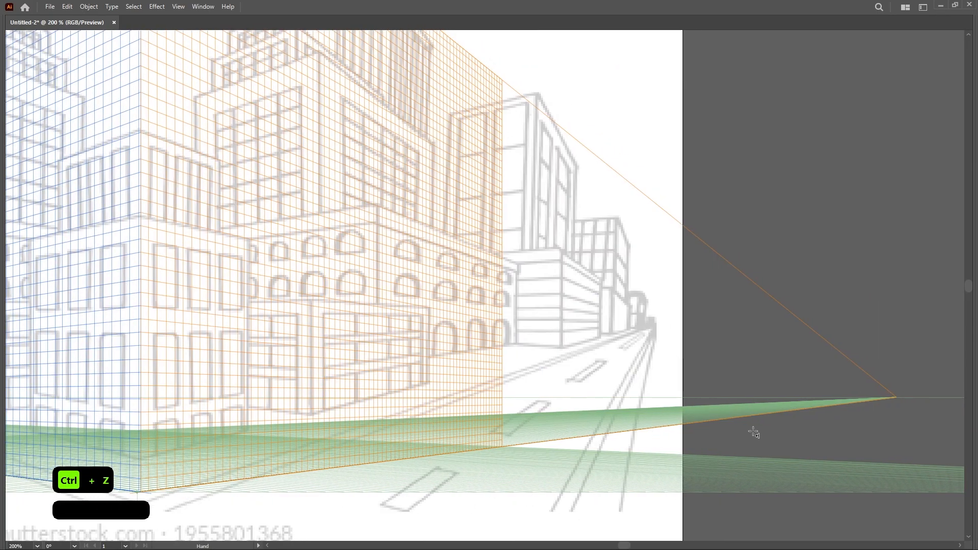
scroll(873, 403, "down", 1)
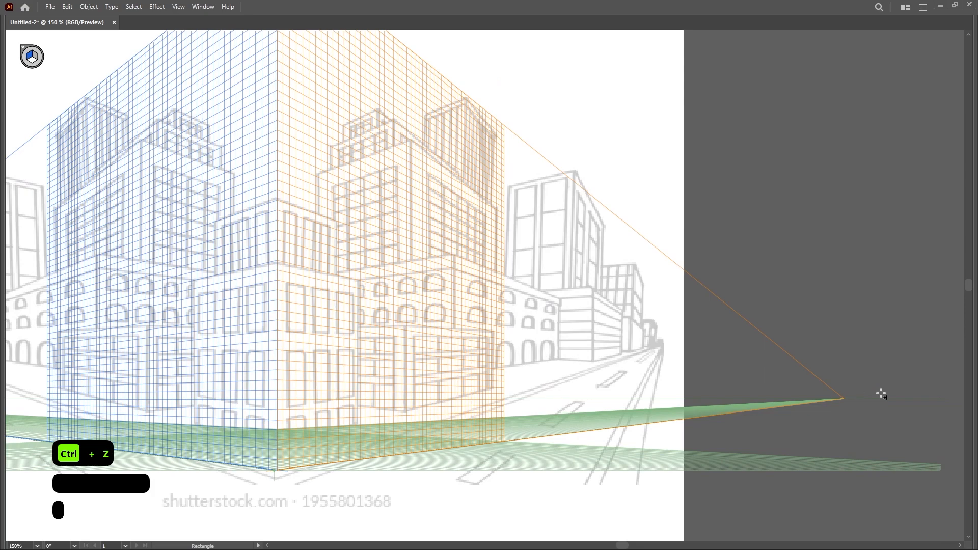
key("Tab")
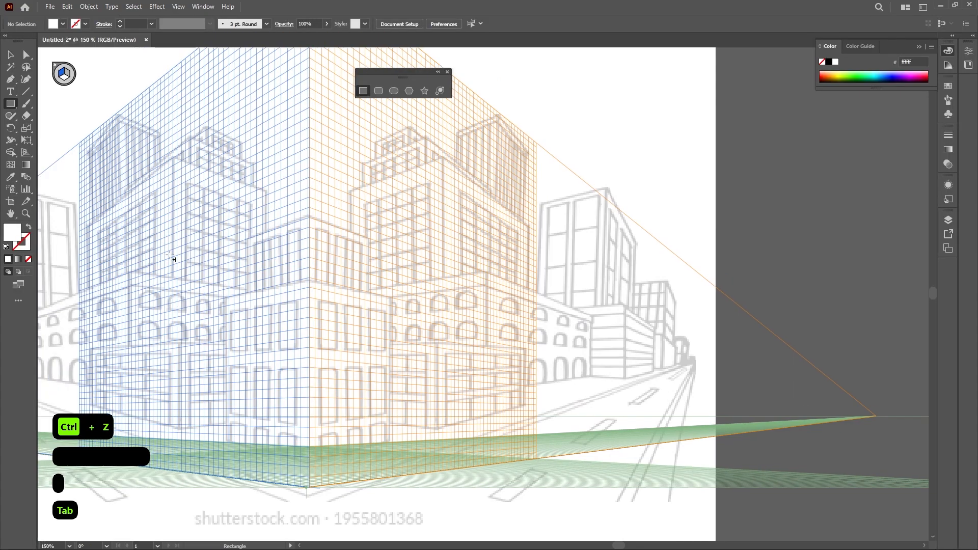
left_click(27, 153)
key("Tab")
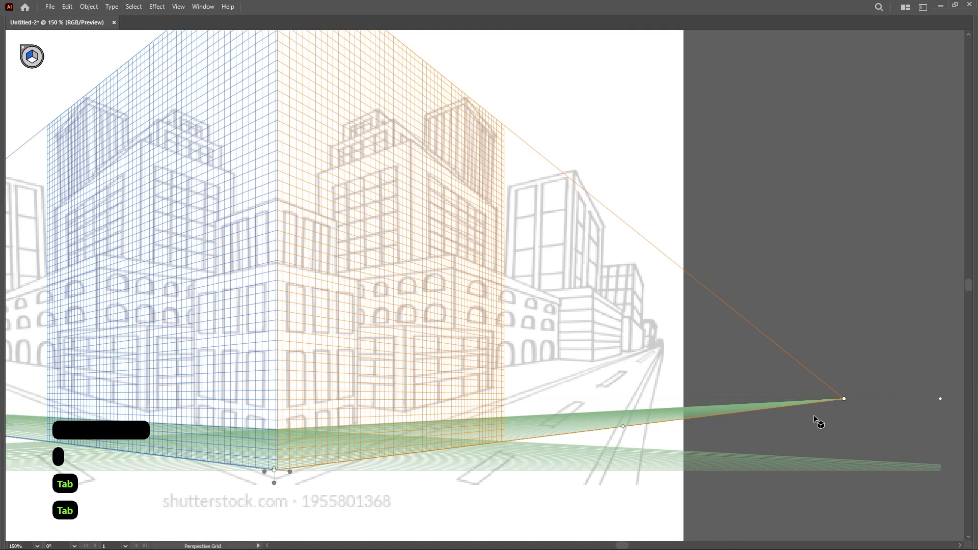
scroll(809, 423, "right", 2)
left_click_drag(842, 398, 838, 311)
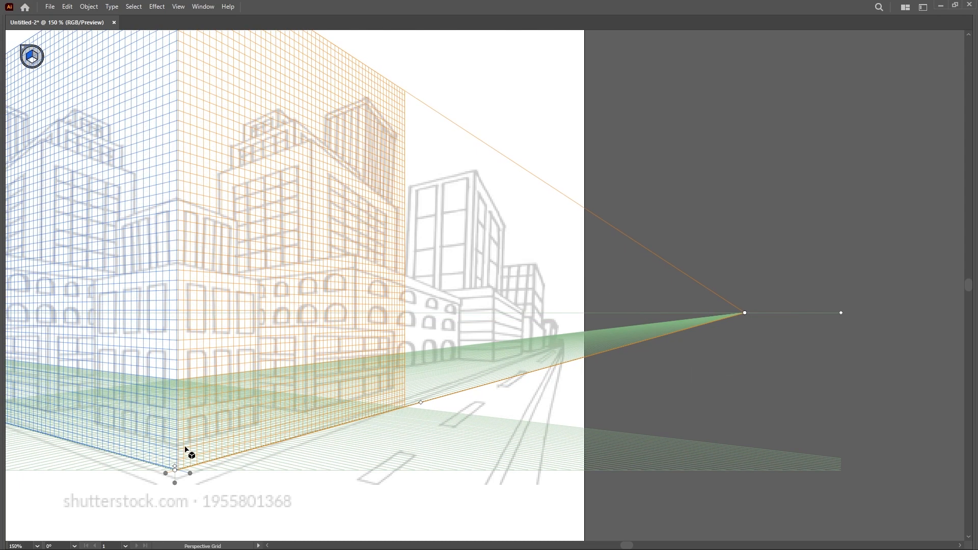
left_click_drag(281, 404, 348, 429)
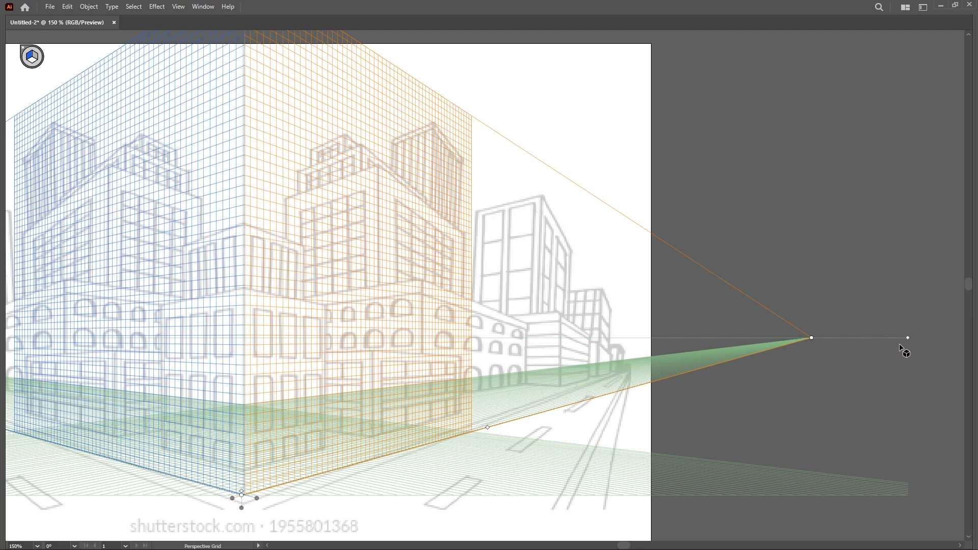
left_click_drag(908, 337, 917, 378)
key("ctrl+equal")
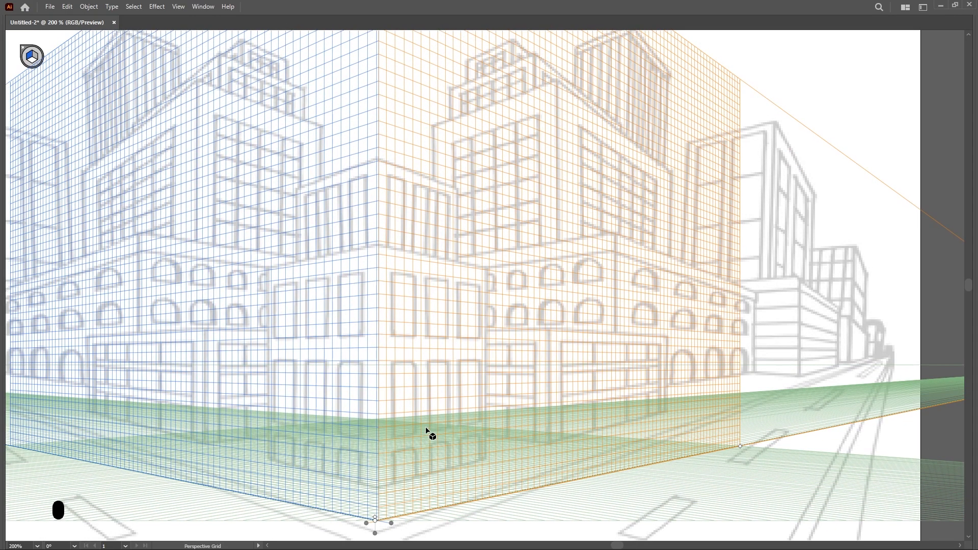
Draw a rectangle on the left plane against the building corner, about 145 pt wide and 197 pt tall
key("m")
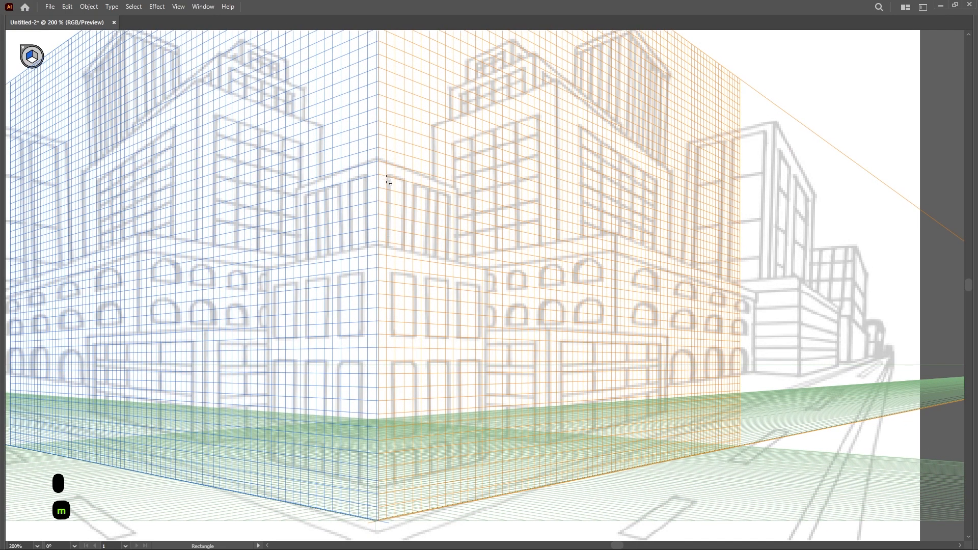
left_click_drag(377, 243, 264, 475)
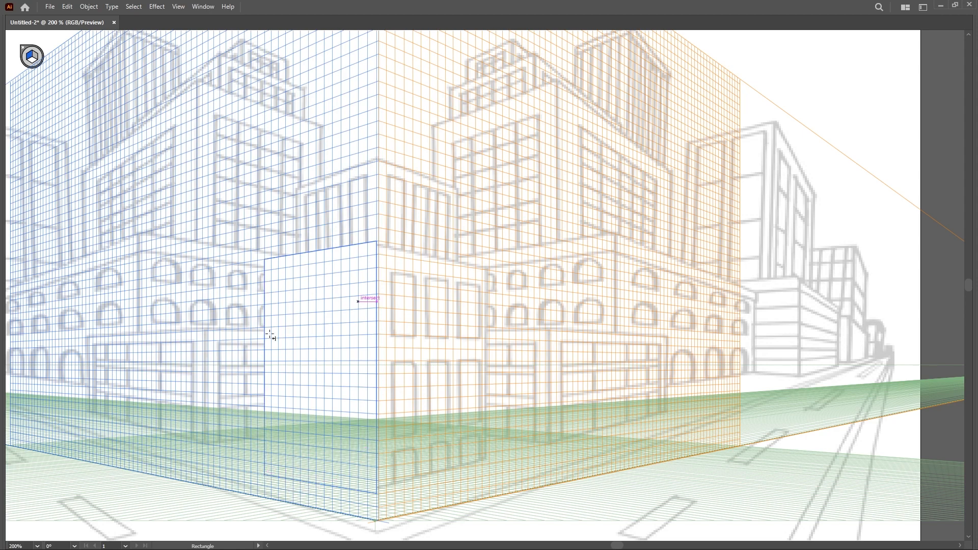
key("3")
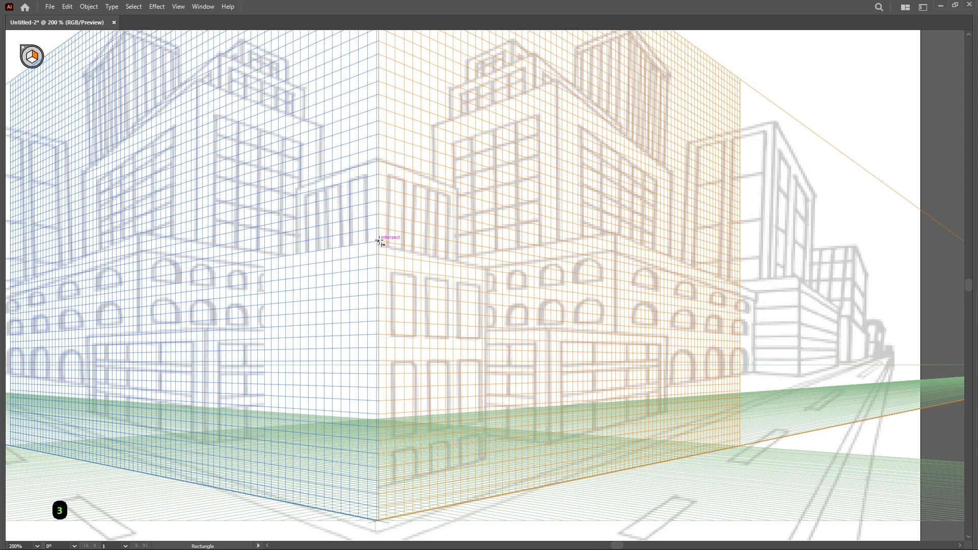
Fill the left-plane rectangle with the pink colour ff277a
key("v")
left_click(349, 280)
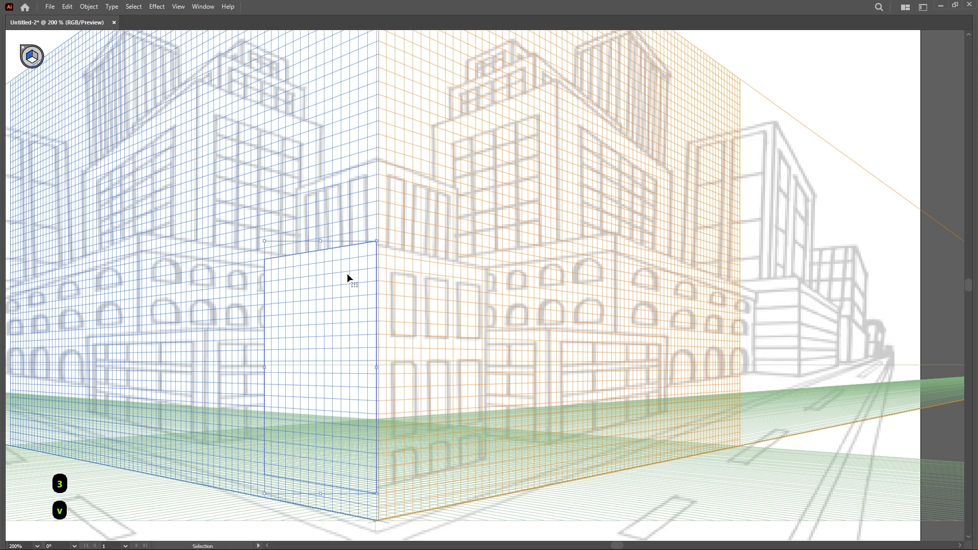
key("Tab")
key("Tab")
double_click(13, 232)
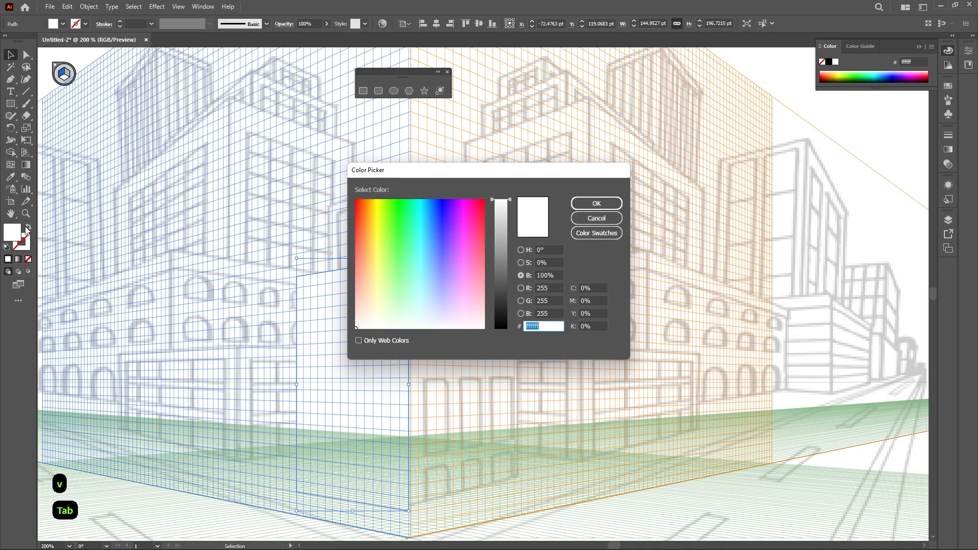
left_click_drag(461, 222, 476, 219)
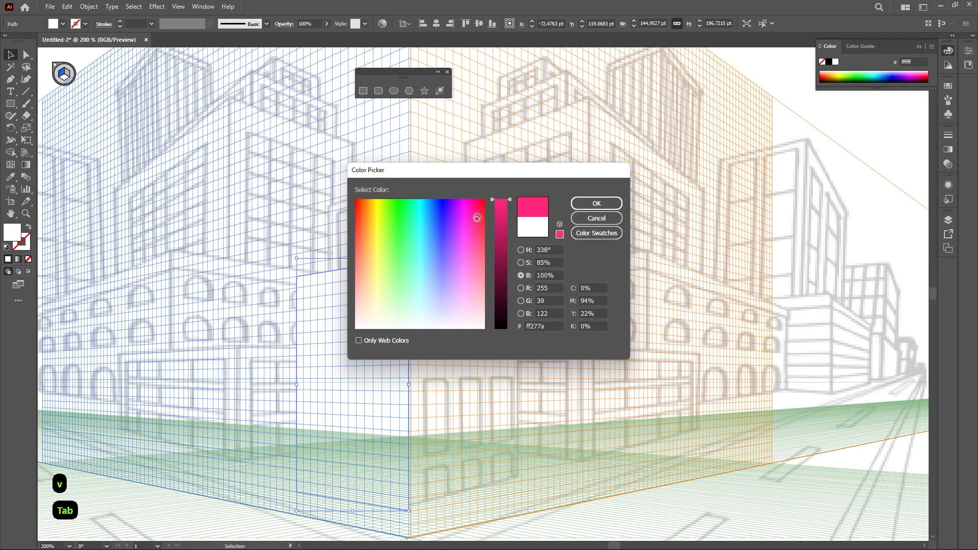
left_click(589, 205)
Set the left-plane rectangle's opacity to 30%
left_click(442, 337)
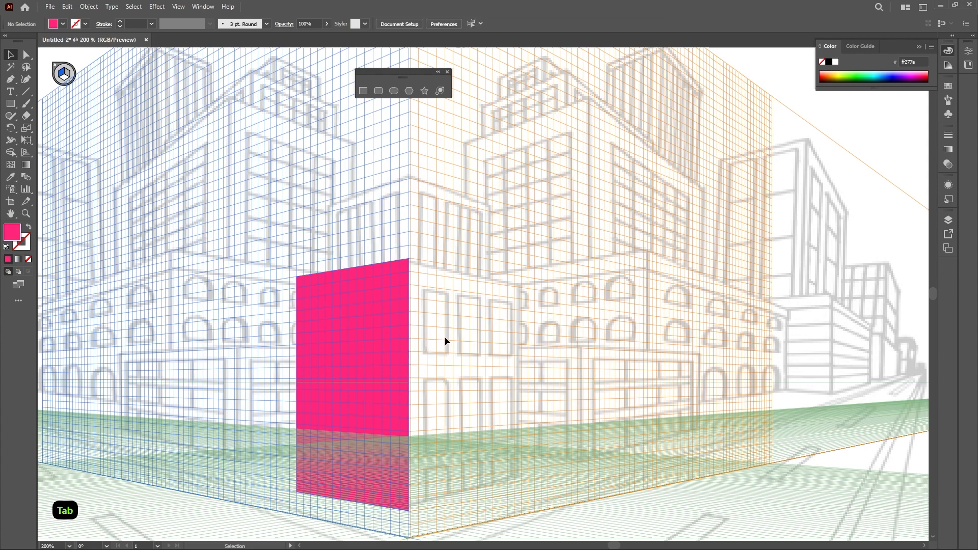
left_click(392, 340)
left_click(303, 23)
type("3")
key("Tab")
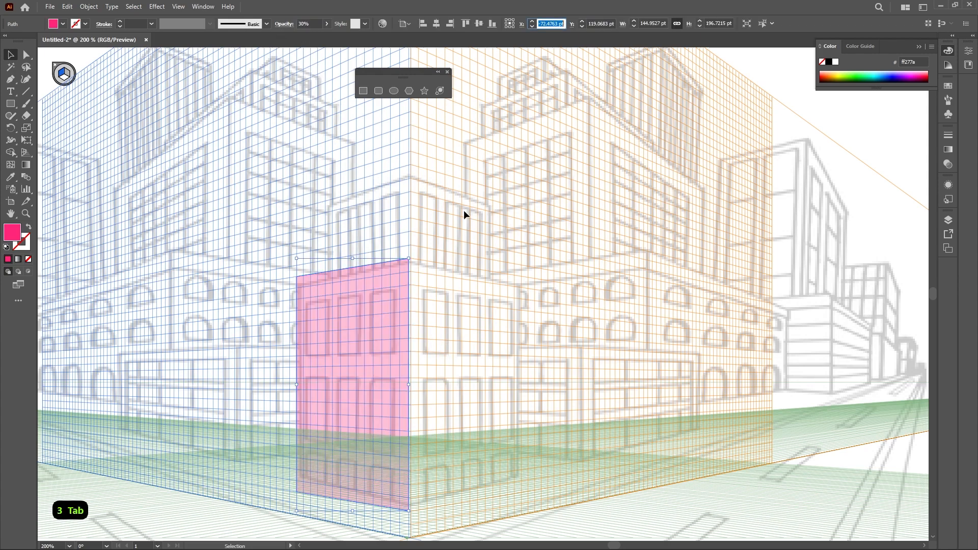
Draw a rectangle on the right plane from the building corner, about 145 pt wide and 196 pt tall
left_click(466, 255)
scroll(384, 331, "up", 1)
left_click_drag(419, 340, 378, 245)
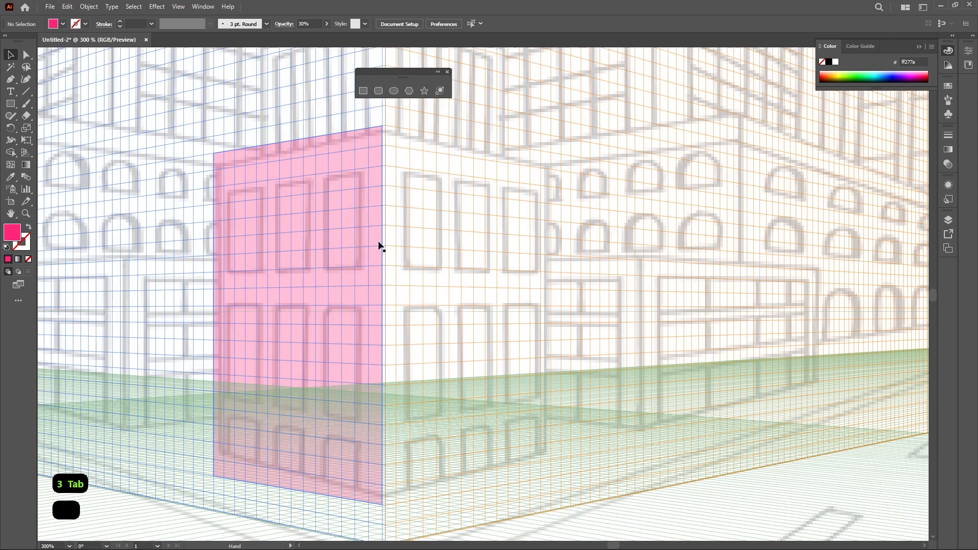
key("m")
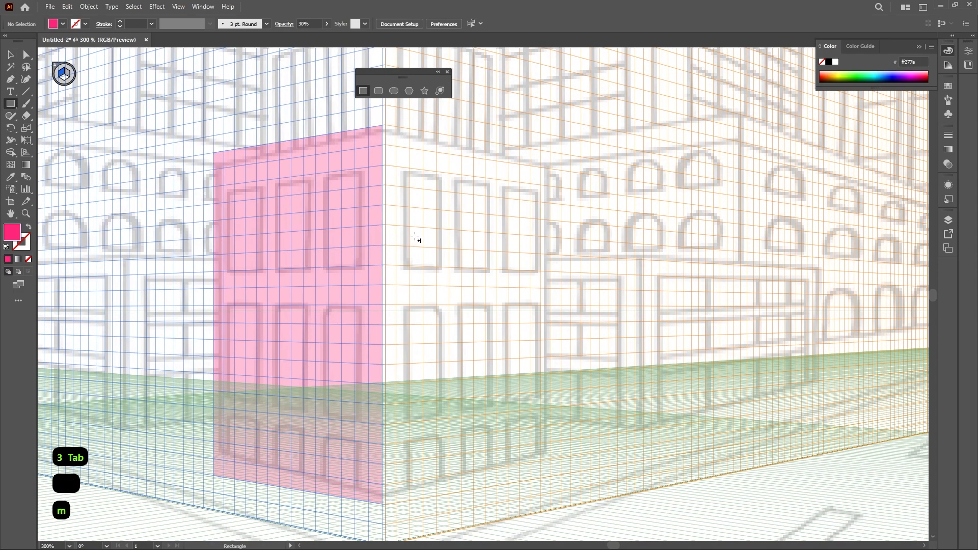
key("3")
left_click_drag(382, 126, 552, 476)
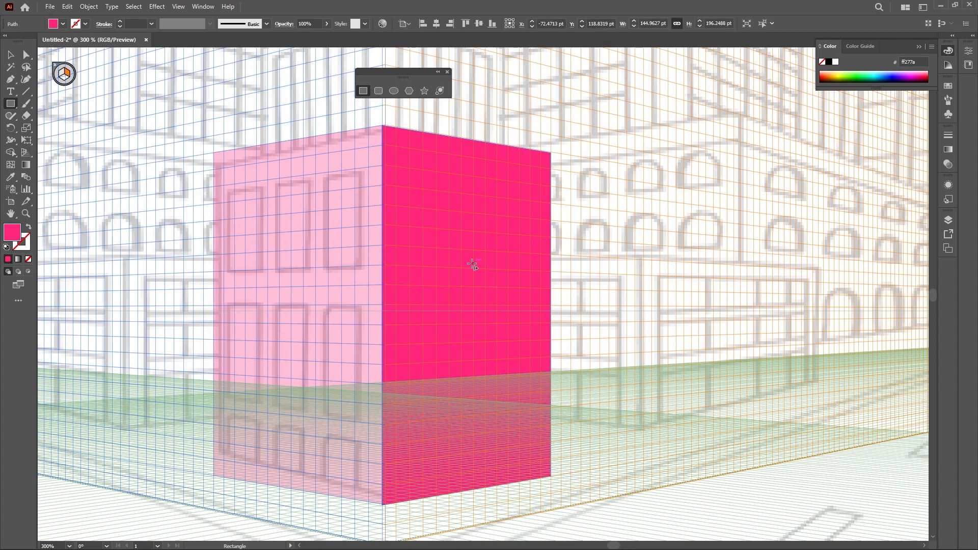
Set the right-plane rectangle's opacity to 10%
left_click_drag(304, 23, 296, 23)
type("3")
key("Tab")
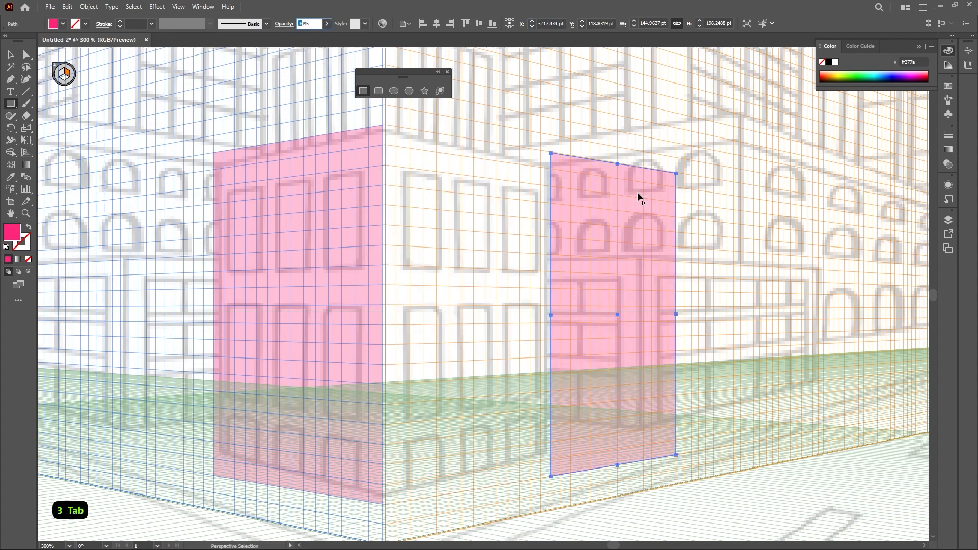
key("ctrl+z")
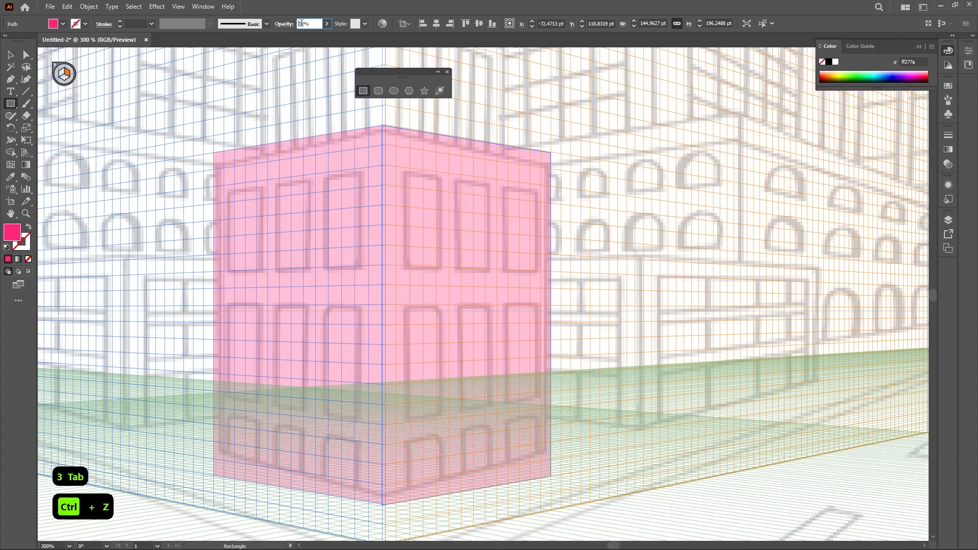
type("1")
key("Tab")
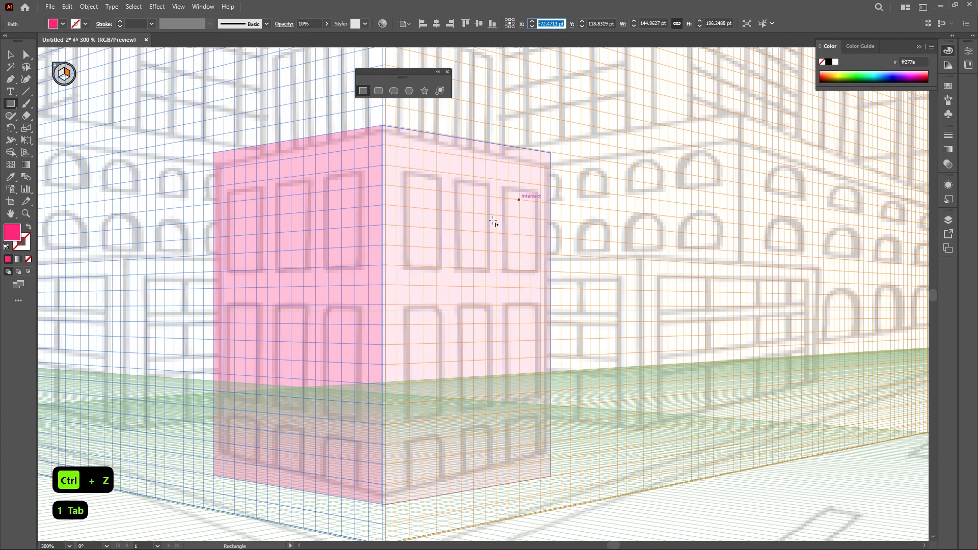
Draw another rectangle on the right plane above the first one, starting at the building's corner edge
key("v")
left_click(589, 184)
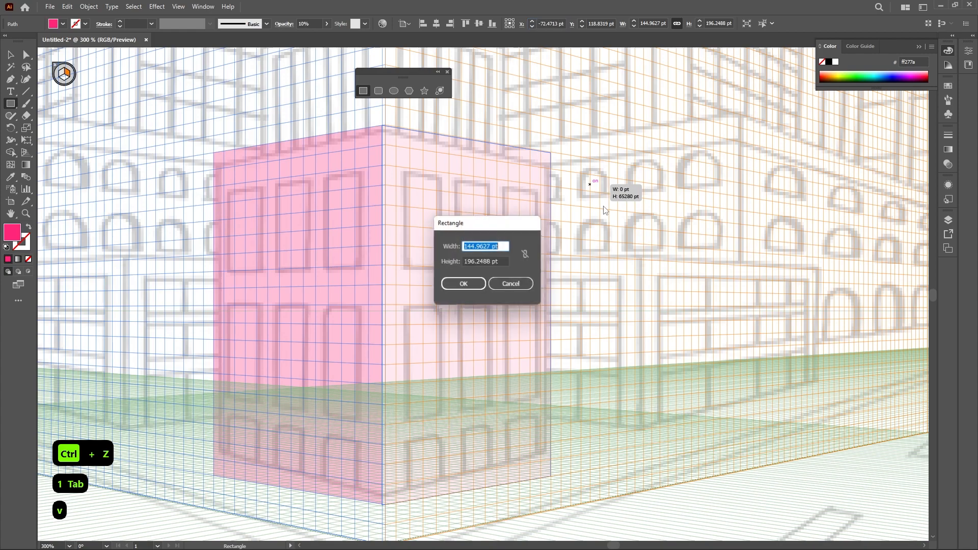
left_click(525, 284)
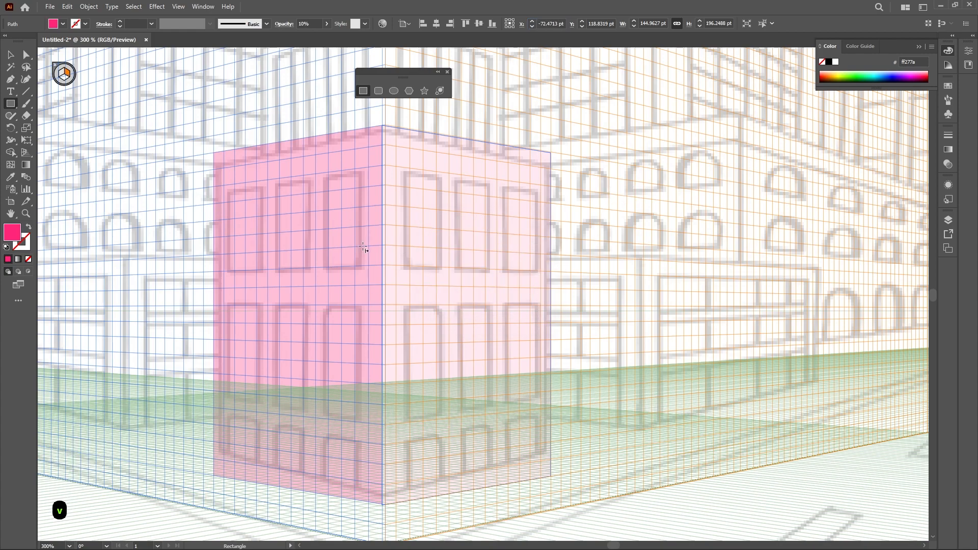
scroll(364, 248, "up", 3)
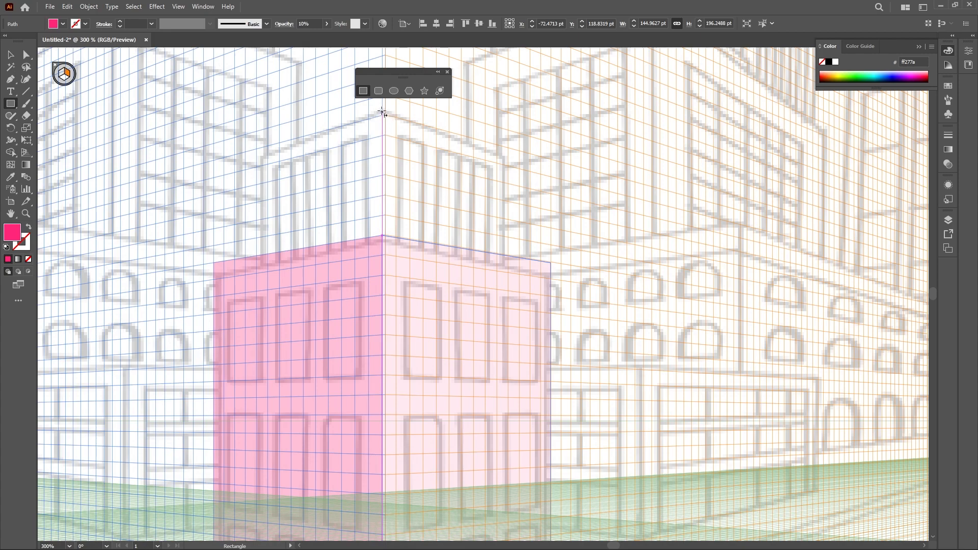
left_click_drag(382, 111, 508, 283)
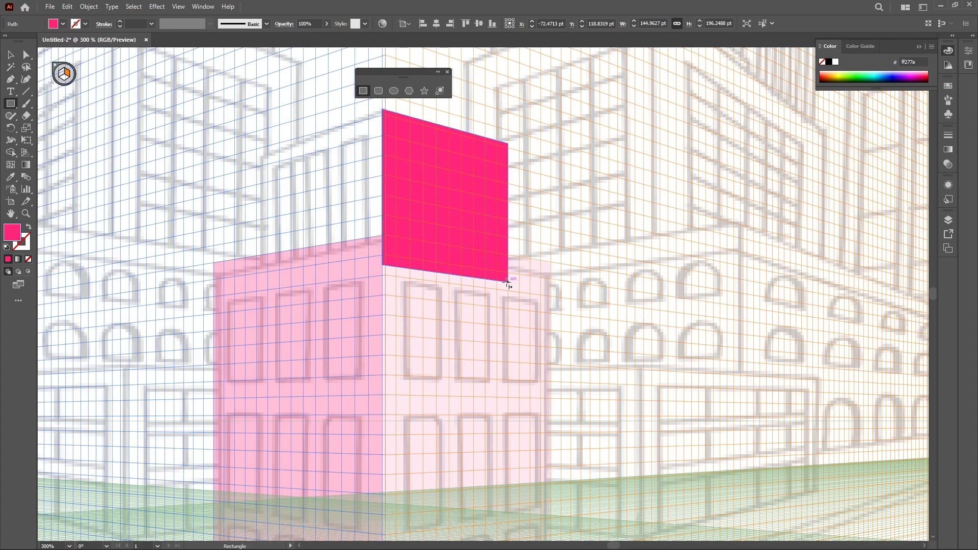
Draw a rectangle on the left plane above the lower block from the building corner, about 101 pt wide and 81 pt tall
key("1")
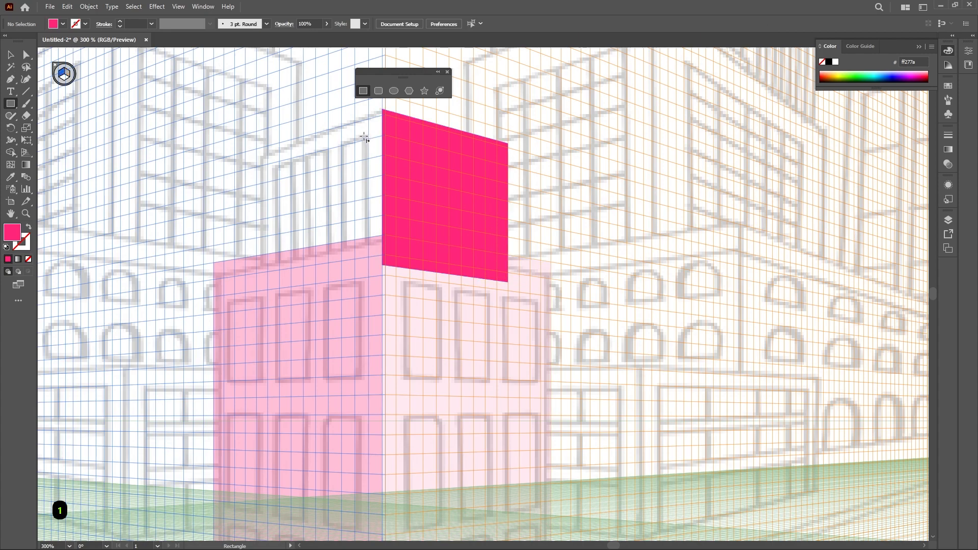
left_click_drag(382, 109, 327, 220)
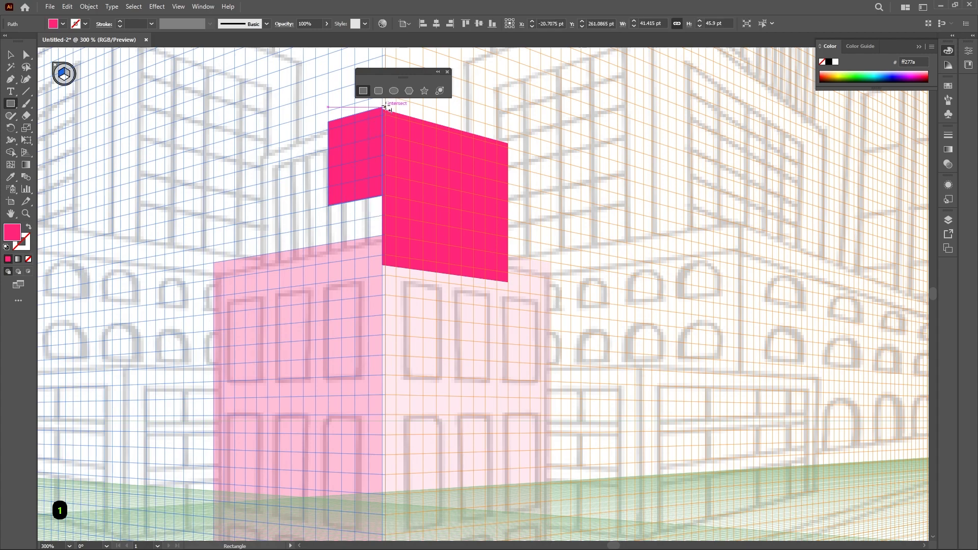
key("ctrl+z")
left_click_drag(382, 110, 264, 291)
left_click_drag(260, 291, 259, 282)
key("v")
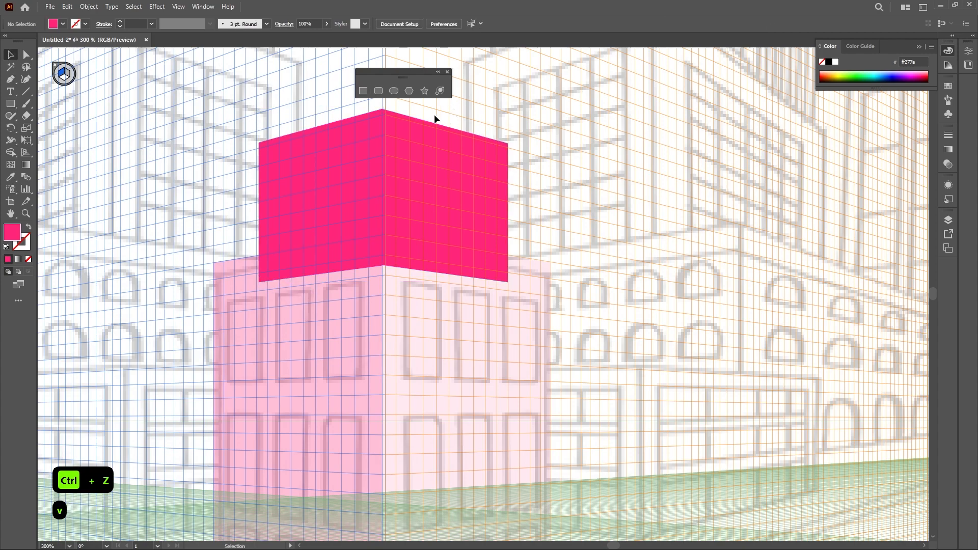
left_click(397, 136)
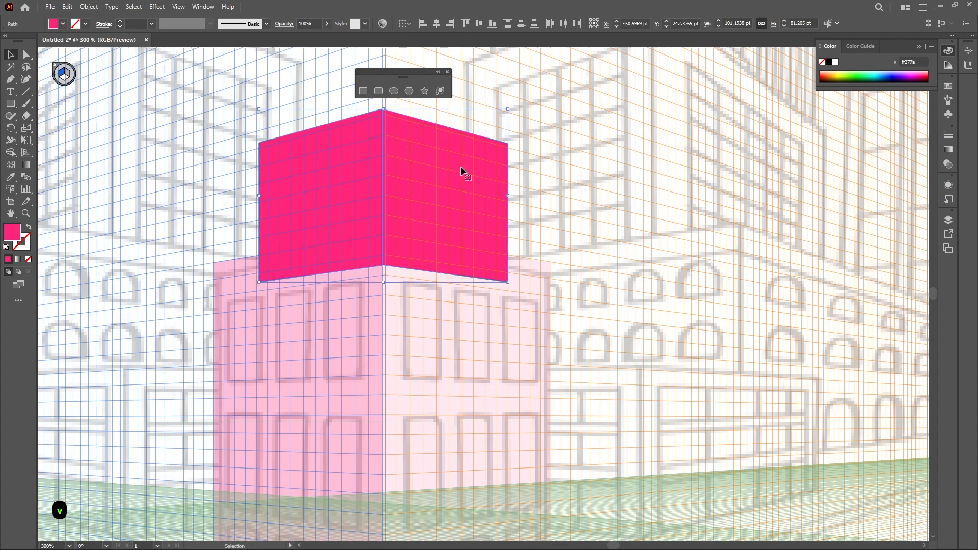
Select both lower pink rectangles and set their opacity to 100%
left_click(402, 362)
left_click(319, 359, "shift")
right_click(318, 356)
mouse_move(387, 305)
left_click(451, 305)
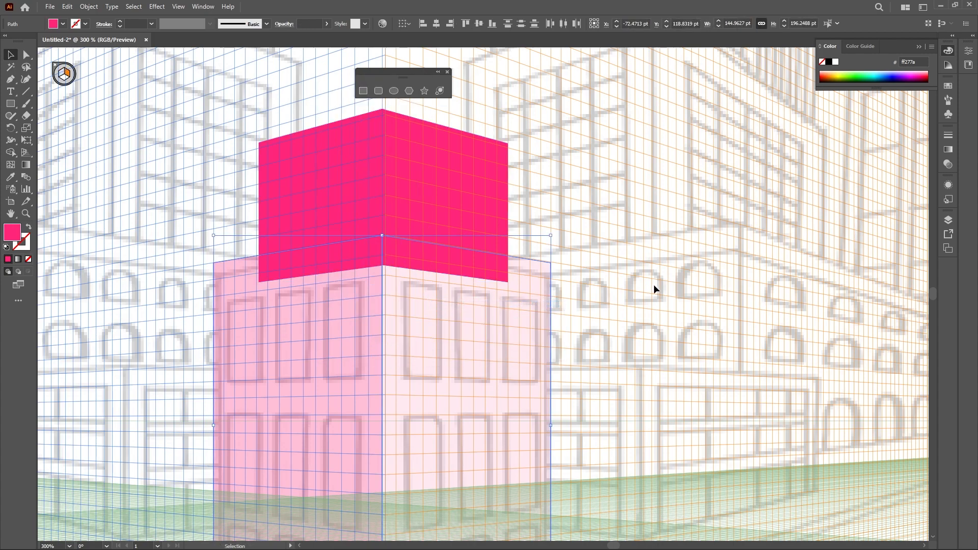
left_click(327, 24)
left_click(548, 174)
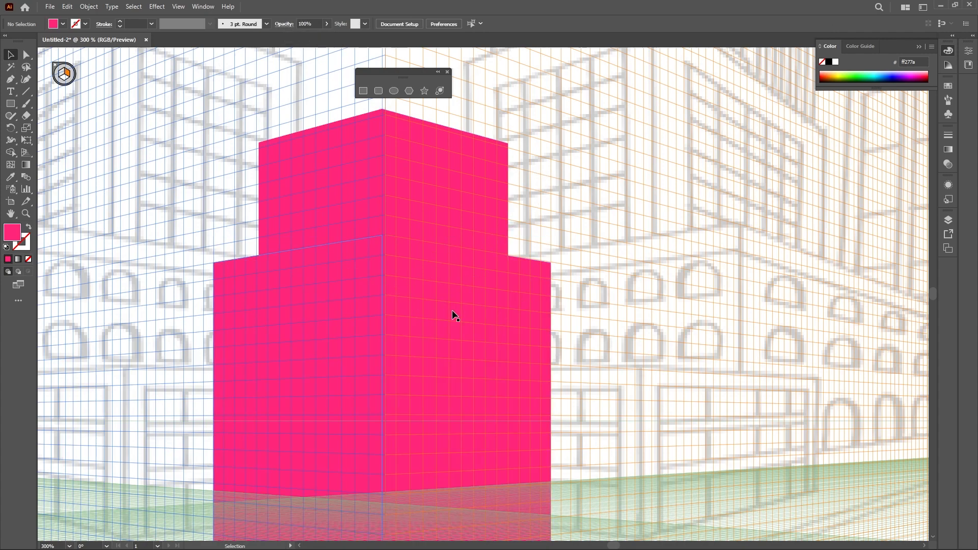
left_click_drag(408, 349, 433, 303)
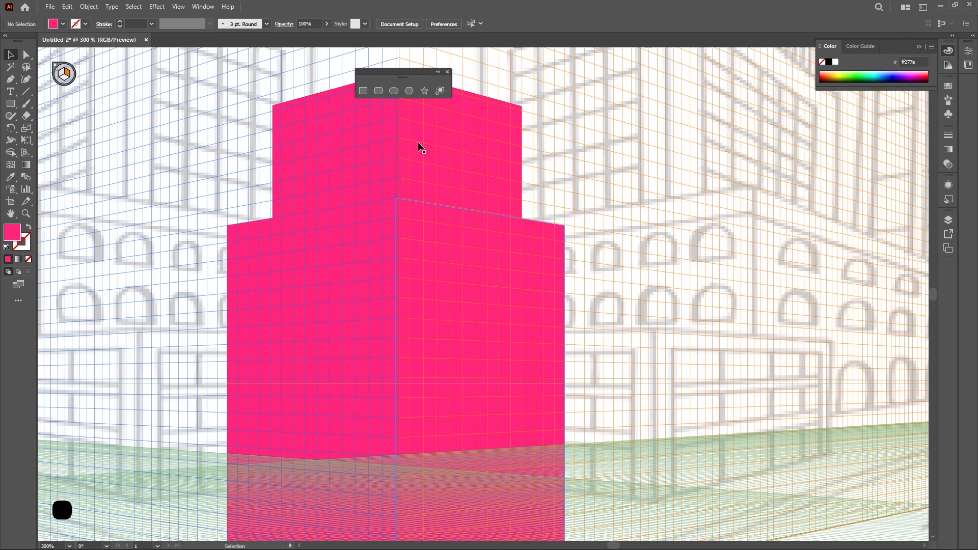
left_click_drag(402, 80, 875, 138)
left_click_drag(622, 222, 658, 166)
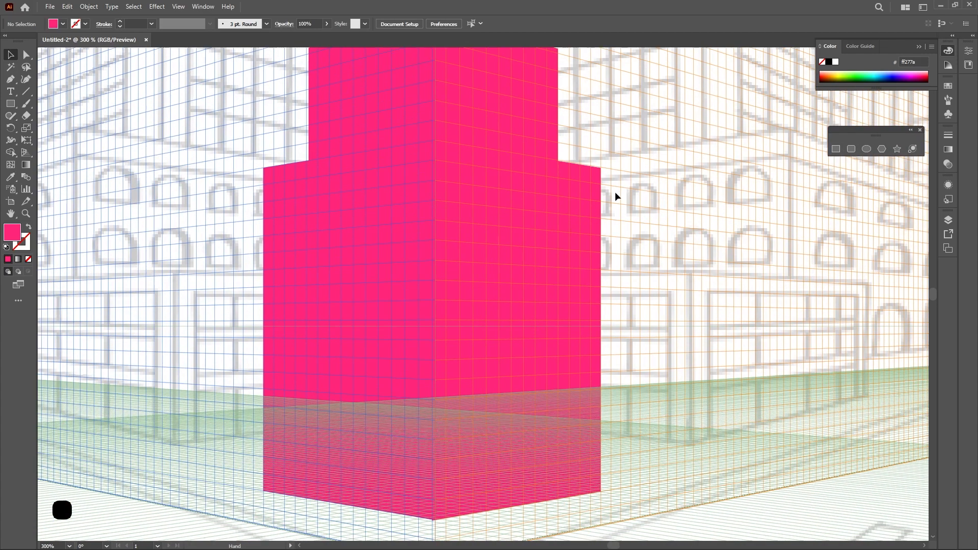
scroll(366, 221, "down", 2)
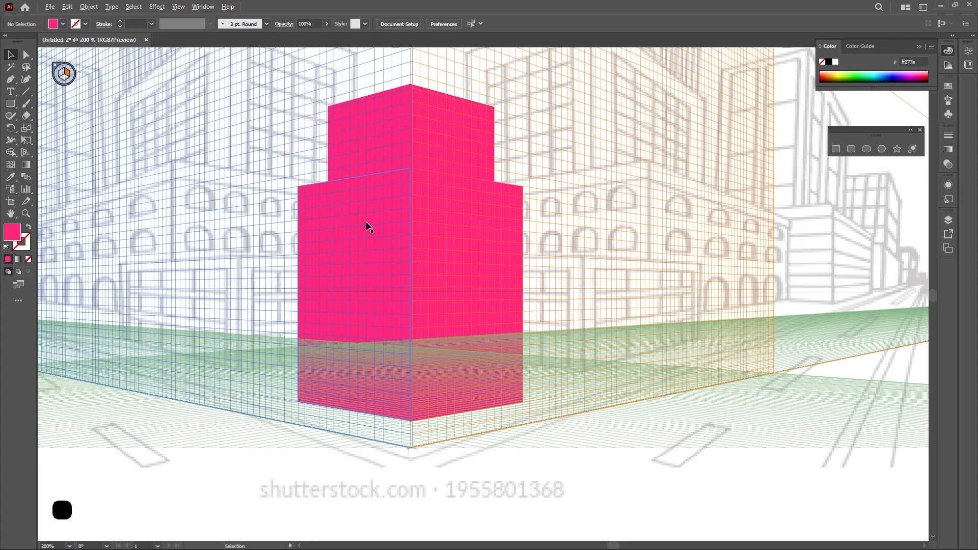
left_click_drag(436, 222, 481, 313)
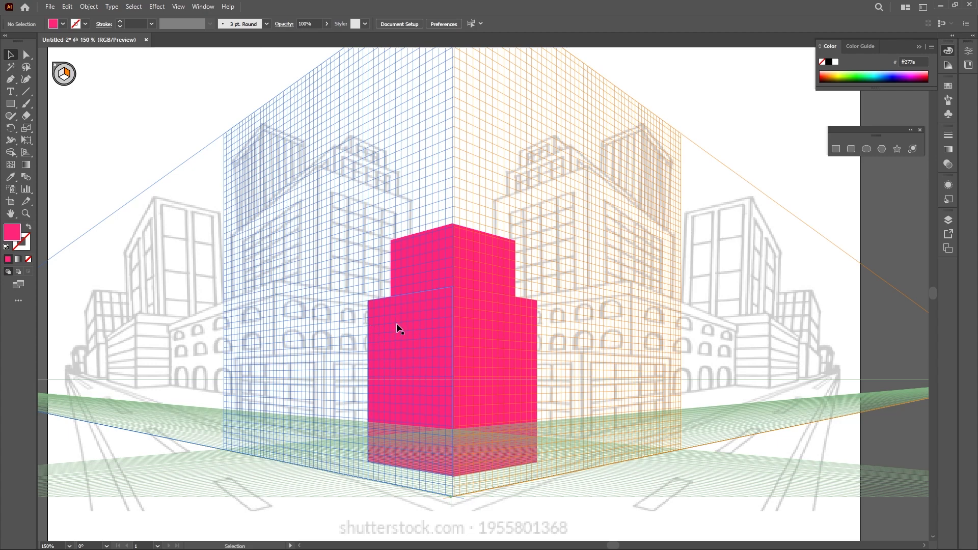
left_click(500, 340)
scroll(499, 340, "up", 1)
double_click(13, 232)
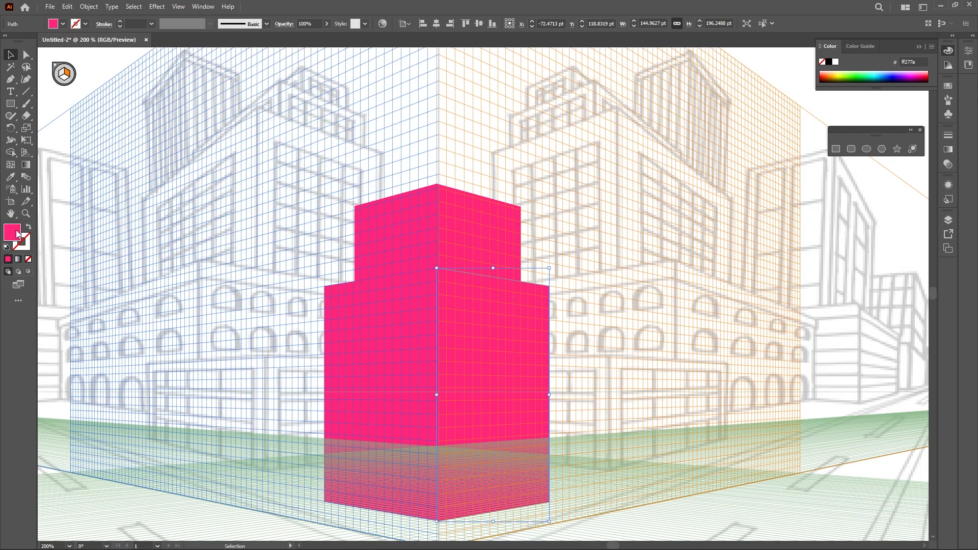
left_click(521, 250)
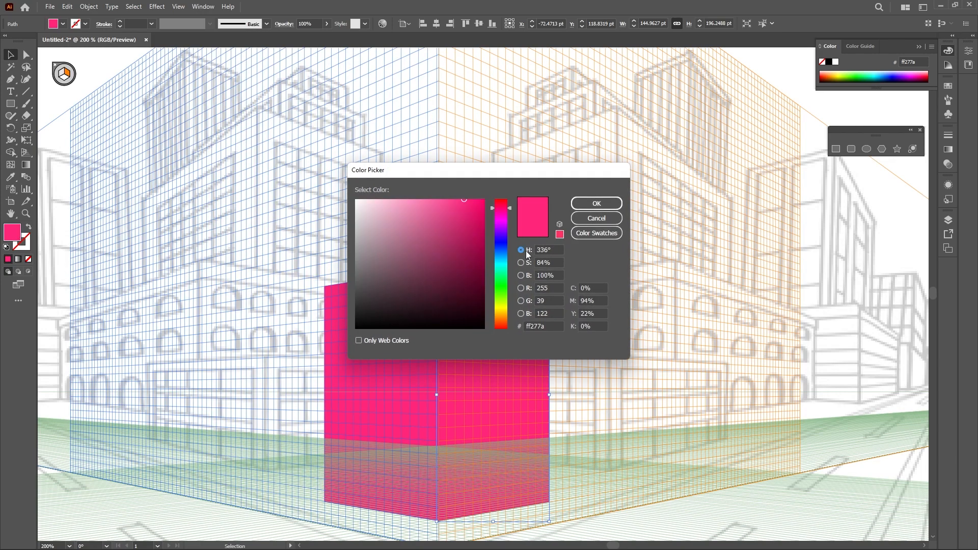
left_click_drag(508, 222, 516, 200)
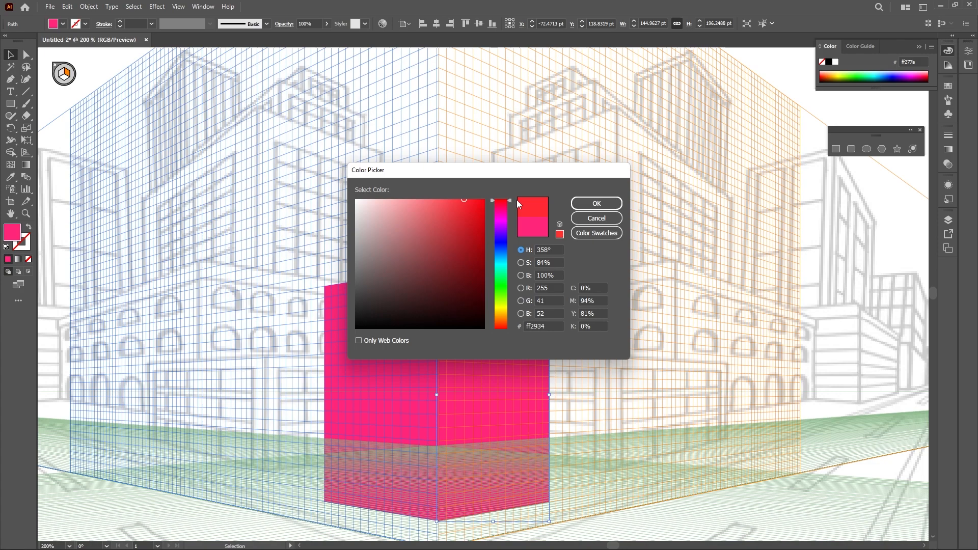
left_click(597, 219)
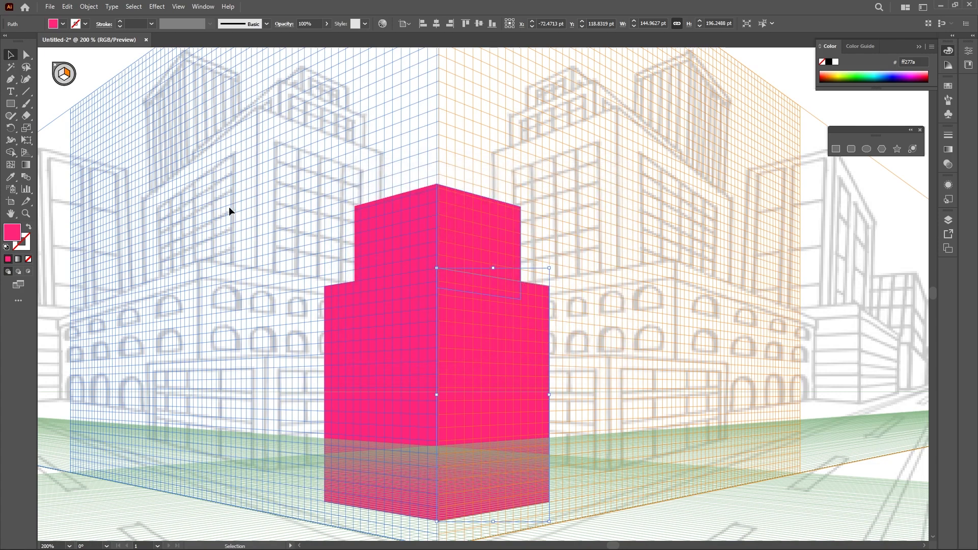
Darken the lower right-plane rectangle's fill to ce2167 by lowering its brightness to 81%
double_click(12, 232)
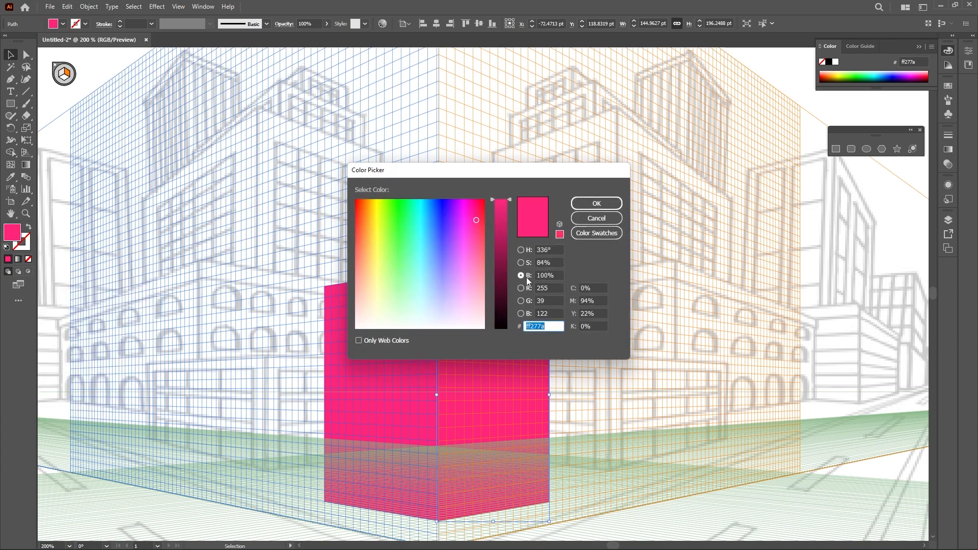
left_click(527, 280)
left_click_drag(512, 197, 512, 225)
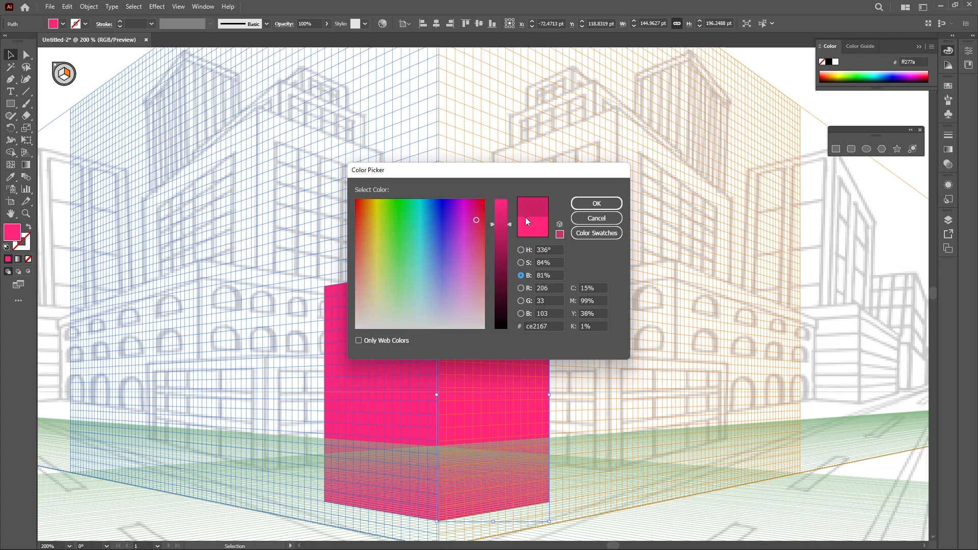
left_click(596, 203)
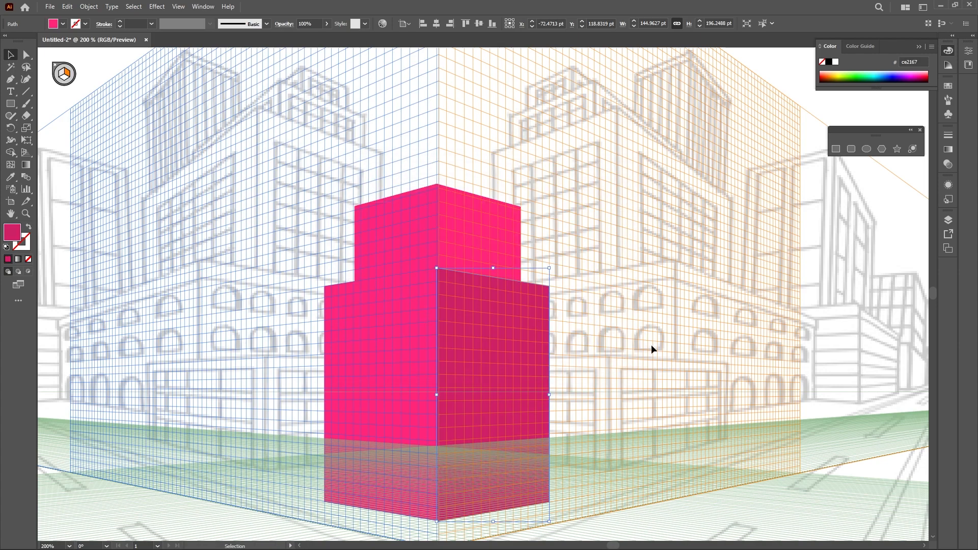
Change the upper left-plane rectangle's fill to purple a533ff
left_click(651, 345)
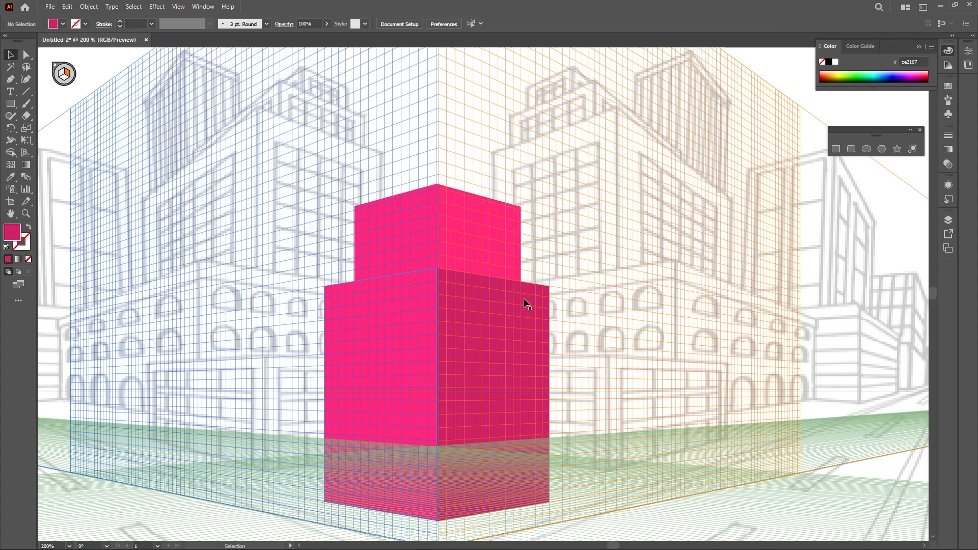
left_click(382, 233)
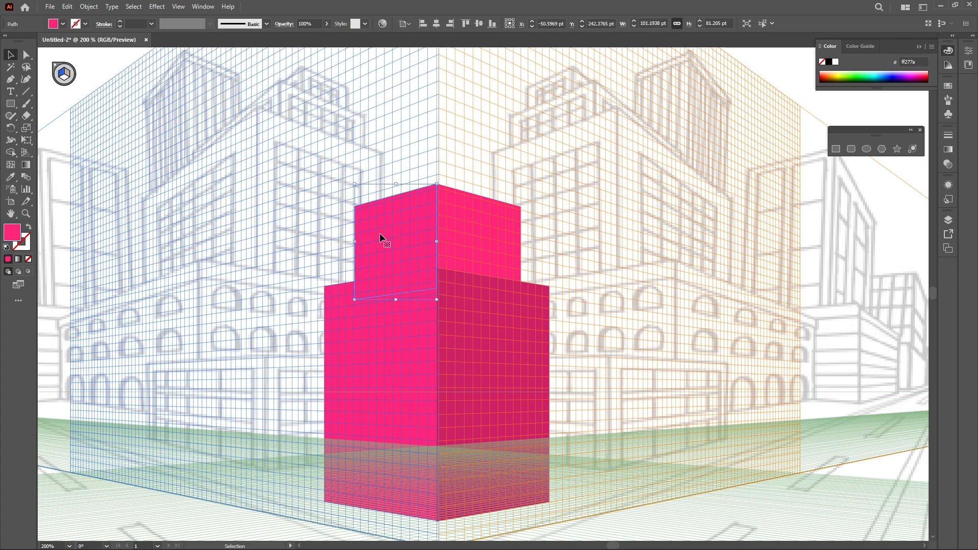
double_click(11, 234)
left_click_drag(475, 221, 453, 224)
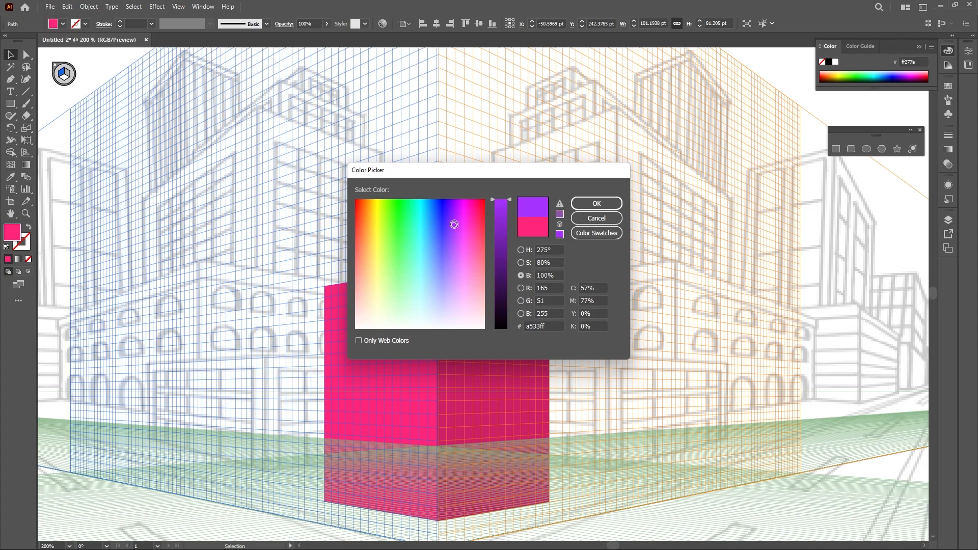
left_click(596, 203)
Give the upper right-plane rectangle the same purple fill, then darken it to 8b2ee5
left_click(471, 216)
key("s")
left_click(406, 212)
key("v")
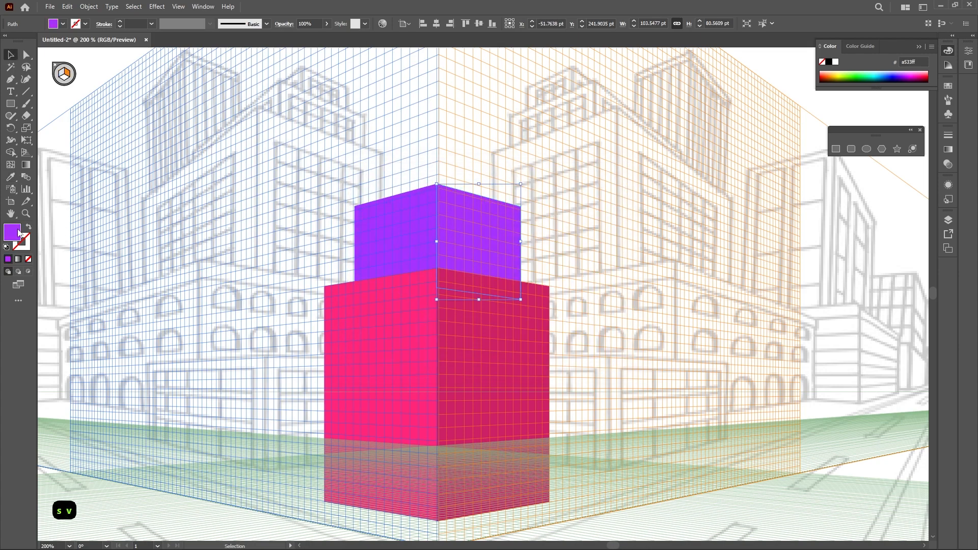
double_click(14, 233)
left_click_drag(509, 200, 509, 210)
left_click(584, 204)
left_click(639, 241)
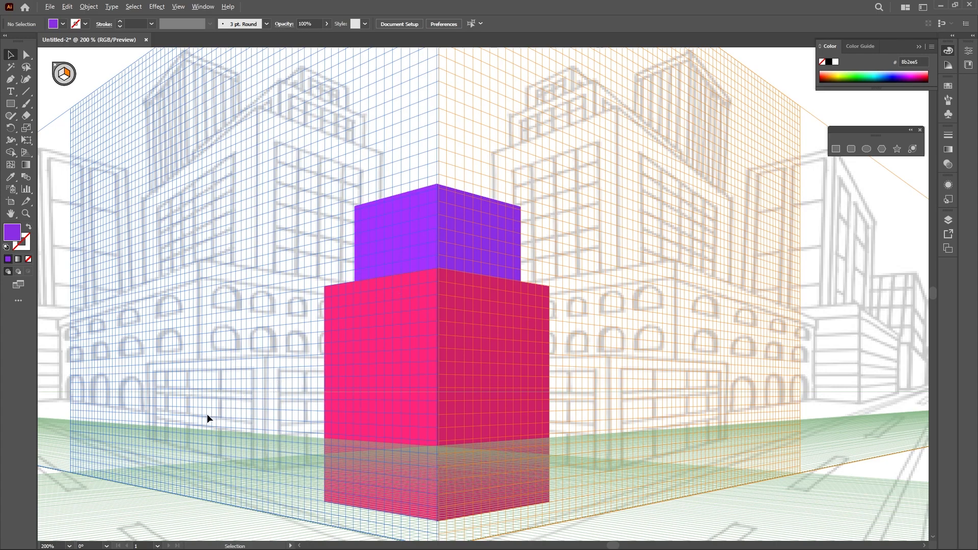
Draw a rectangle on the left plane beside the pink block, about 269 pt wide and 114 pt tall
scroll(207, 414, "up", 4)
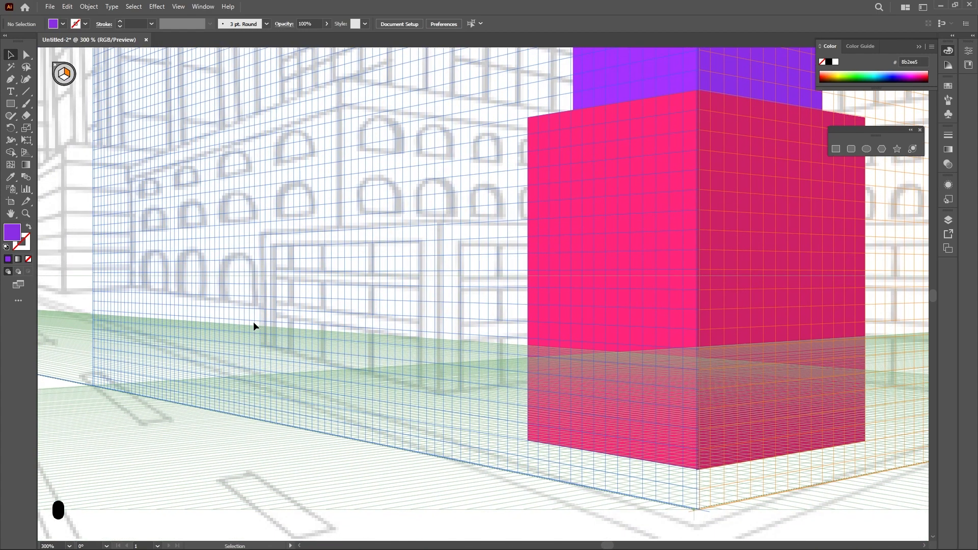
key("m")
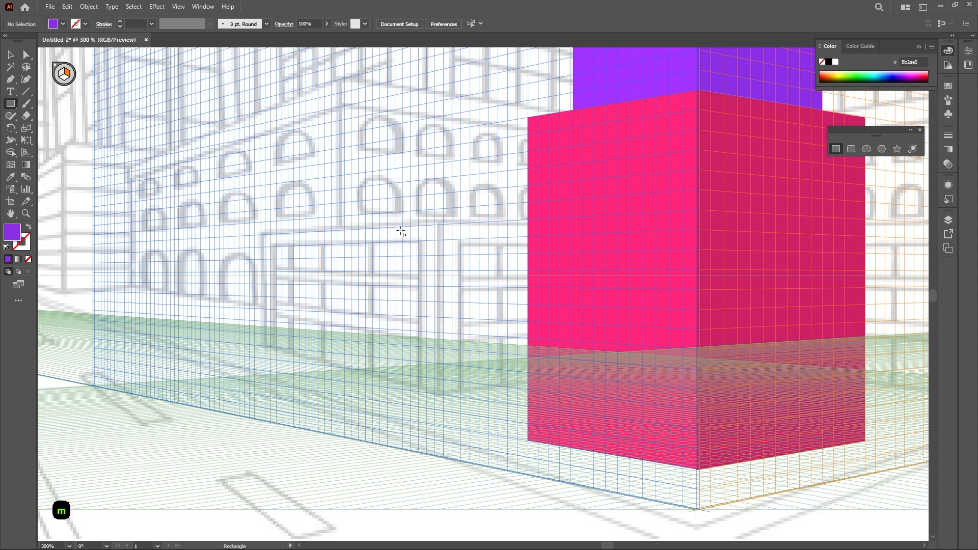
key("1")
left_click_drag(435, 225, 261, 372)
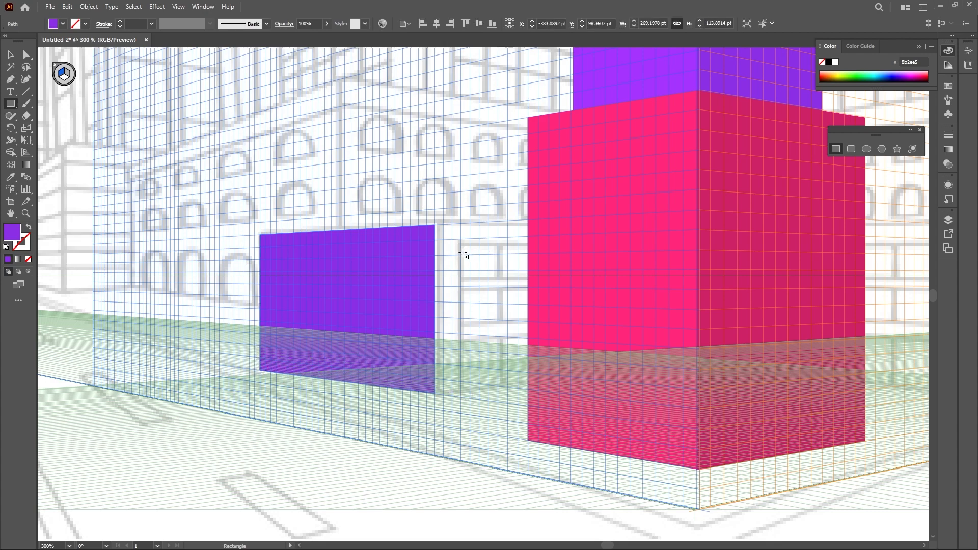
Draw a rectangle on the right plane from the same corner, about 69 pt wide and 71 pt tall
key("3")
mouse_move(437, 230)
left_mouse_down()
mouse_move(526, 301)
mouse_move(566, 387)
left_mouse_up()
key("v")
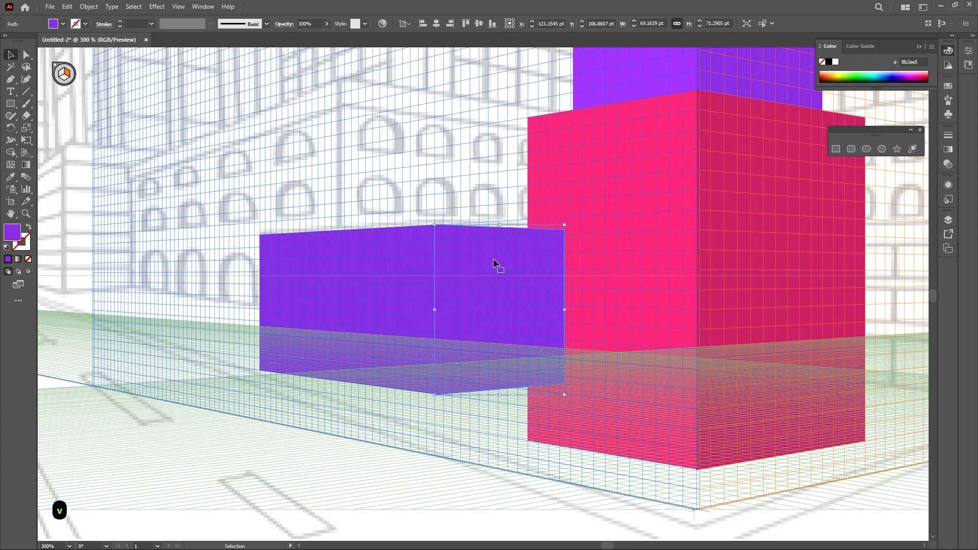
Send the small right-plane purple rectangle behind the pink block
right_click(492, 257)
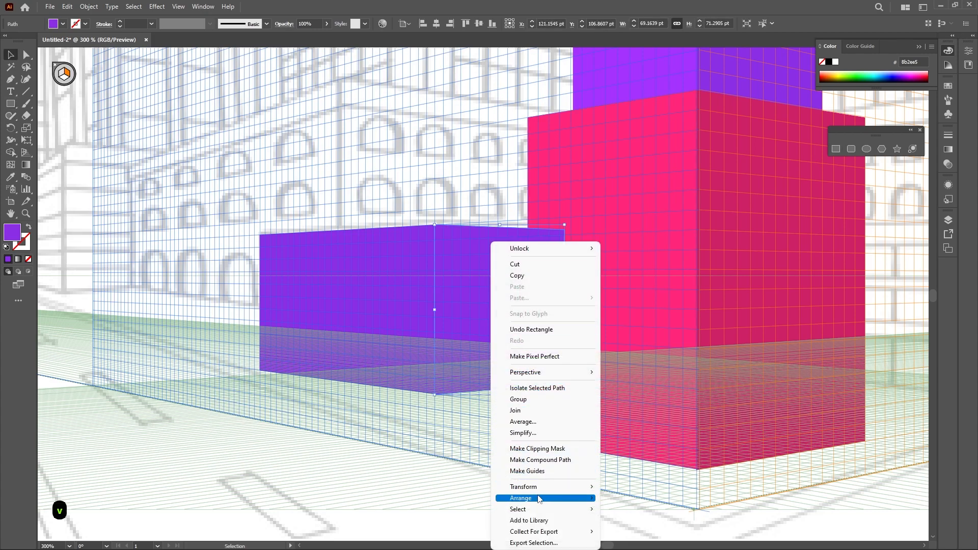
mouse_move(542, 498)
left_click(665, 259)
left_click(666, 259)
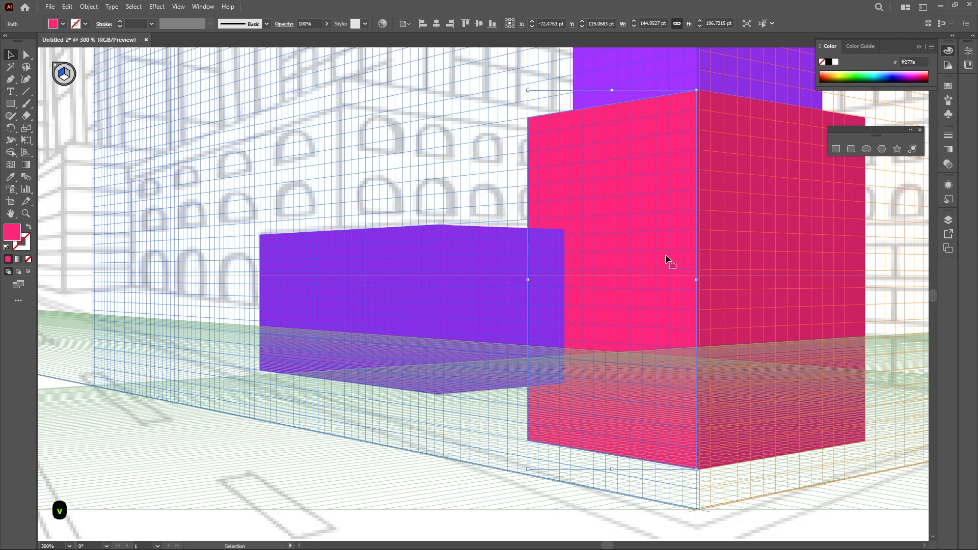
right_click(491, 257)
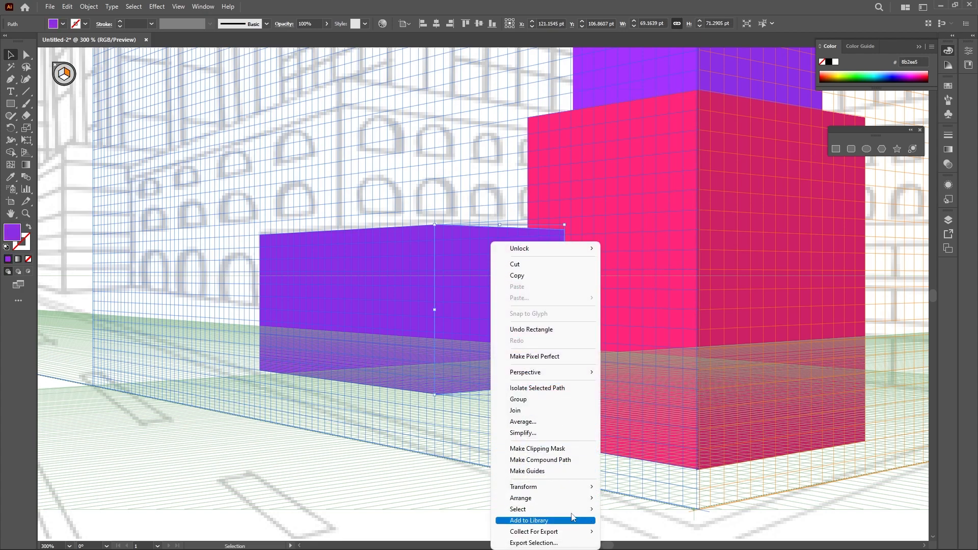
mouse_move(560, 498)
left_click(665, 482)
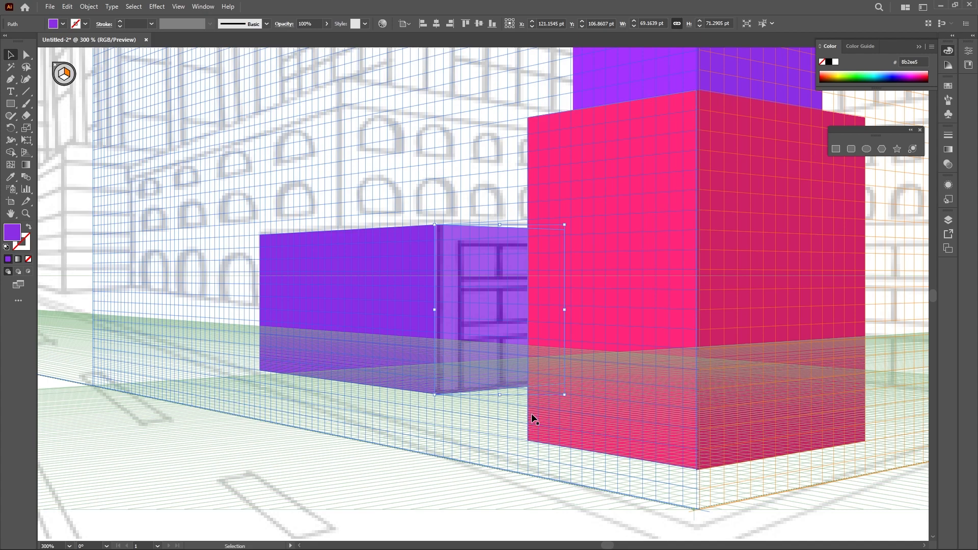
key("ctrl+z")
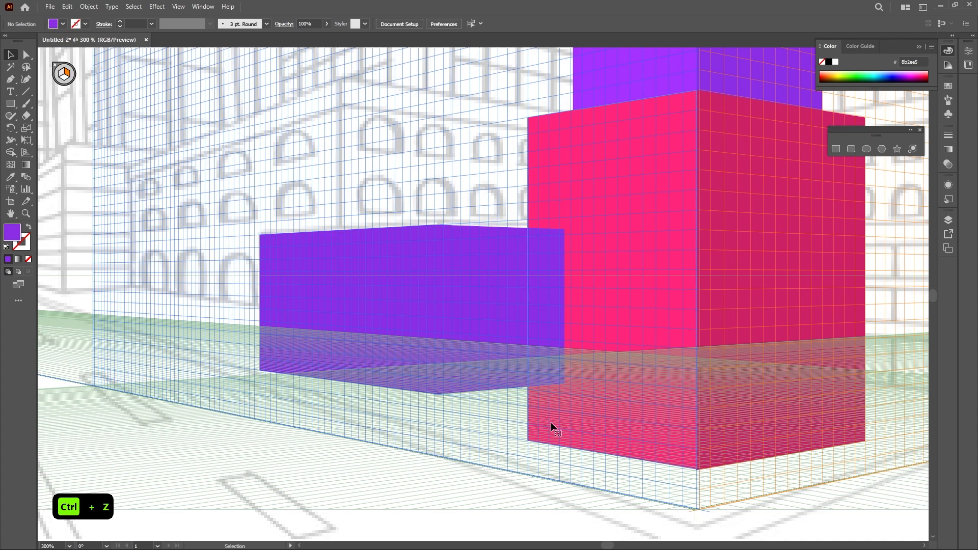
Bring the pink lower block in front of the purple rectangles
right_click(551, 423)
mouse_move(592, 373)
left_click(675, 372)
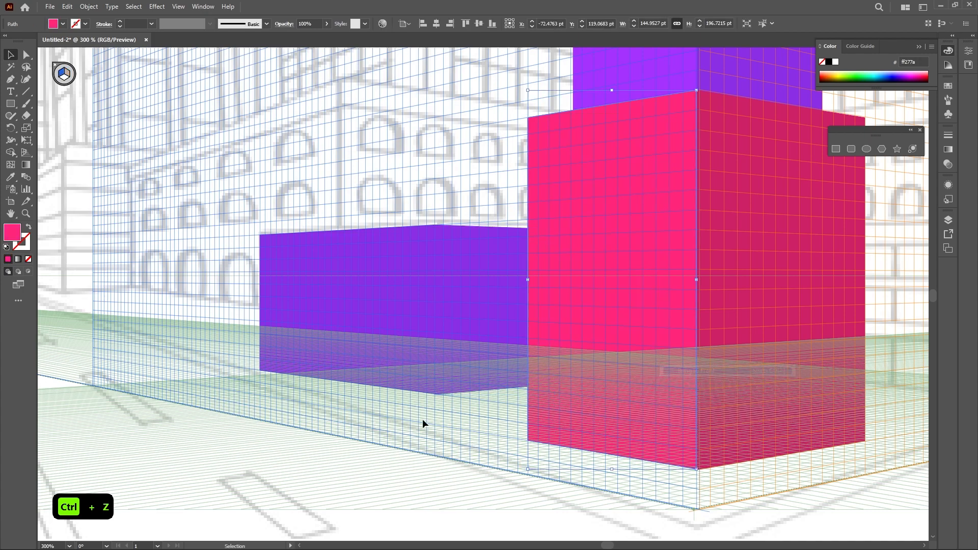
left_click(399, 423)
Sample the upper right face's darker purple onto the small right-plane rectangle
left_click(474, 350)
scroll(475, 350, "down", 1)
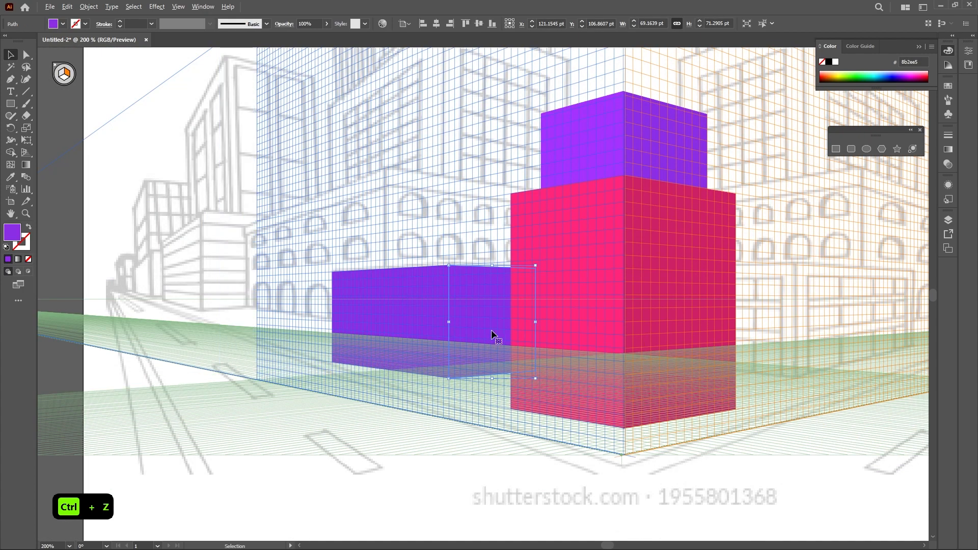
key("s")
left_click_drag(654, 199, 616, 246)
key("v")
Sample the upper left face's lighter purple onto the long left-plane rectangle
left_click(367, 360)
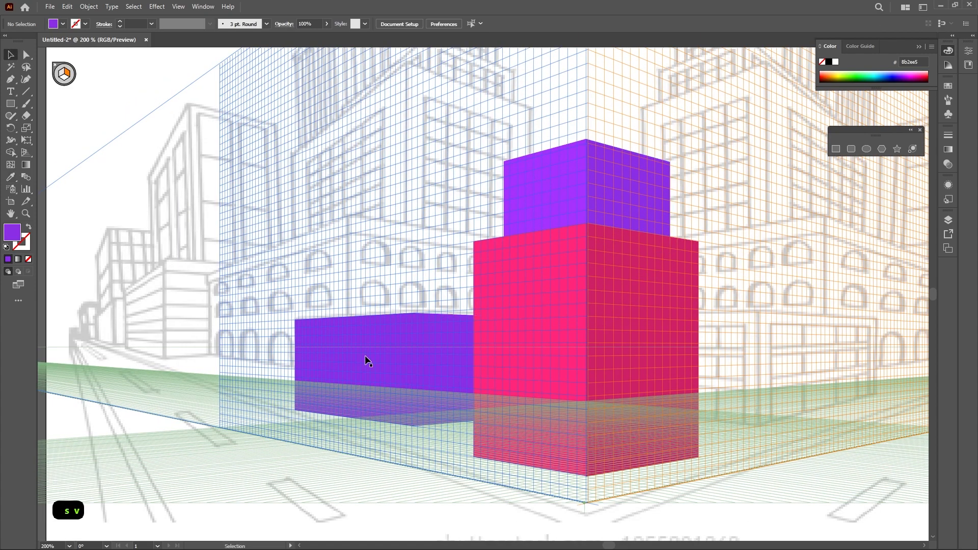
key("s")
left_click(548, 175)
key("v")
left_click(430, 212)
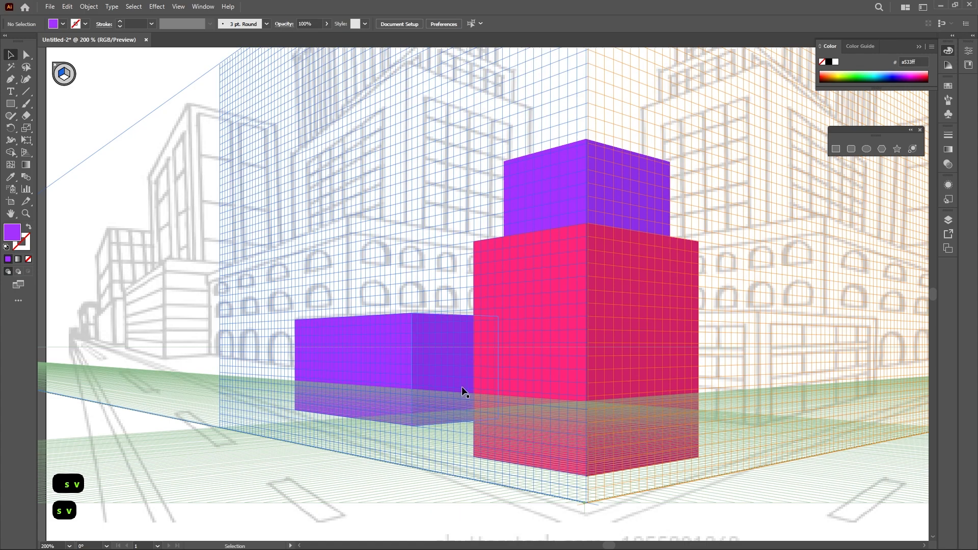
left_click_drag(508, 380, 380, 380)
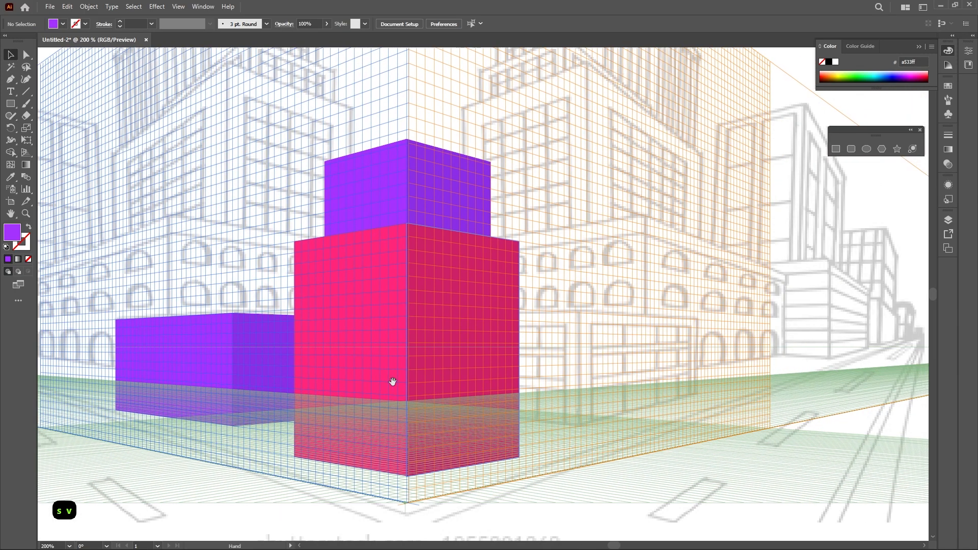
Draw a purple rectangle on the right plane and a matching one on the left plane to form a lower block right of the pink block
scroll(609, 360, "up", 1)
left_click_drag(607, 362, 503, 323)
key("m")
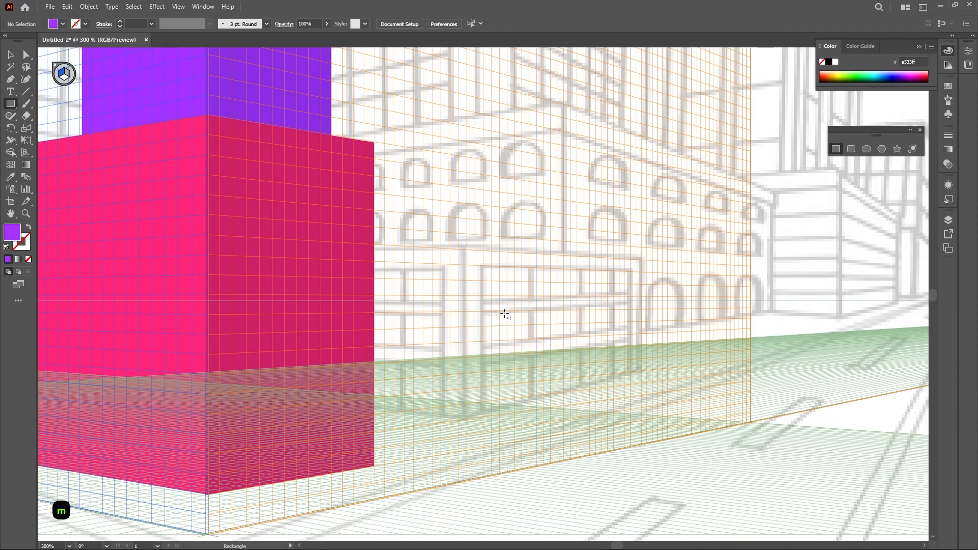
key("3")
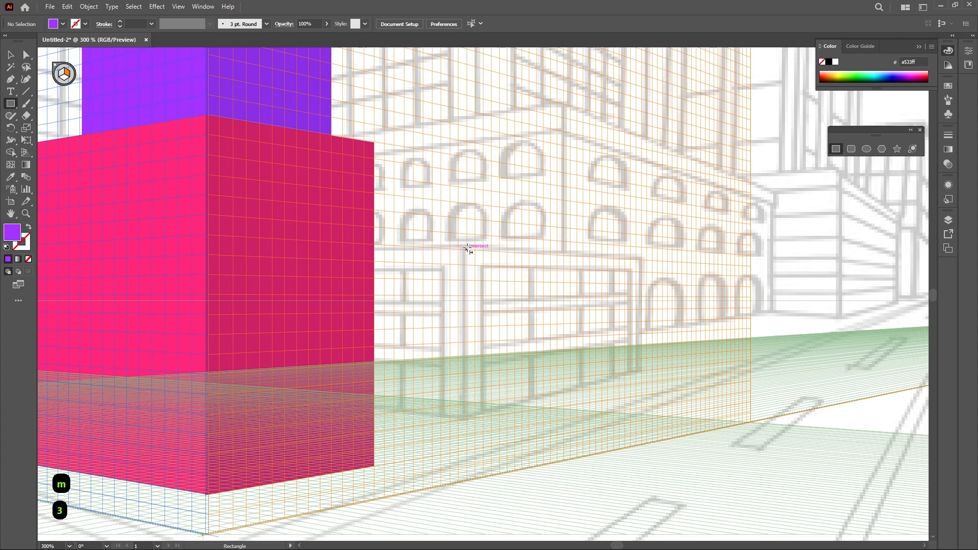
left_click_drag(467, 250, 642, 397)
key("1")
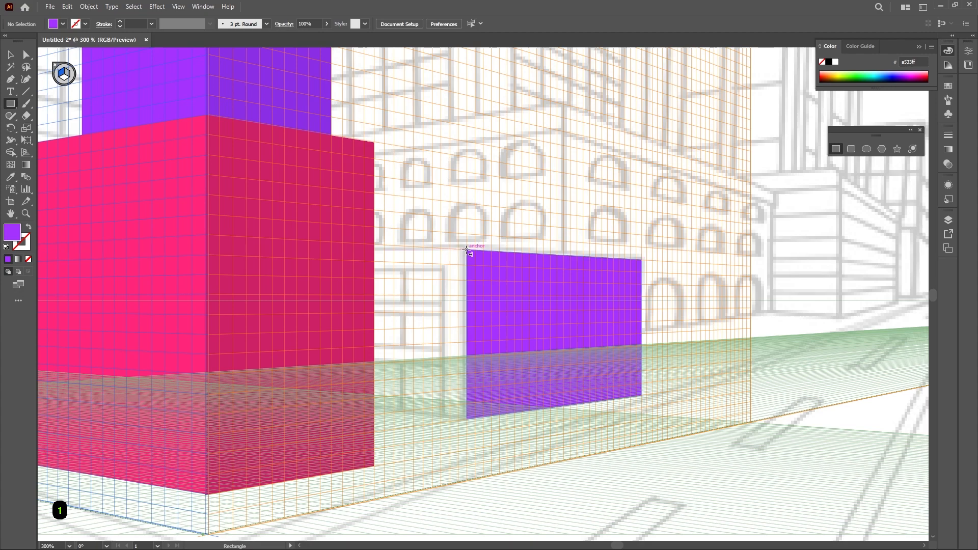
left_click_drag(466, 249, 349, 410)
Sample the upper right face's darker purple onto the new right-plane rectangle
key("v")
scroll(450, 376, "down", 1)
left_click_drag(463, 375, 487, 388)
key("s")
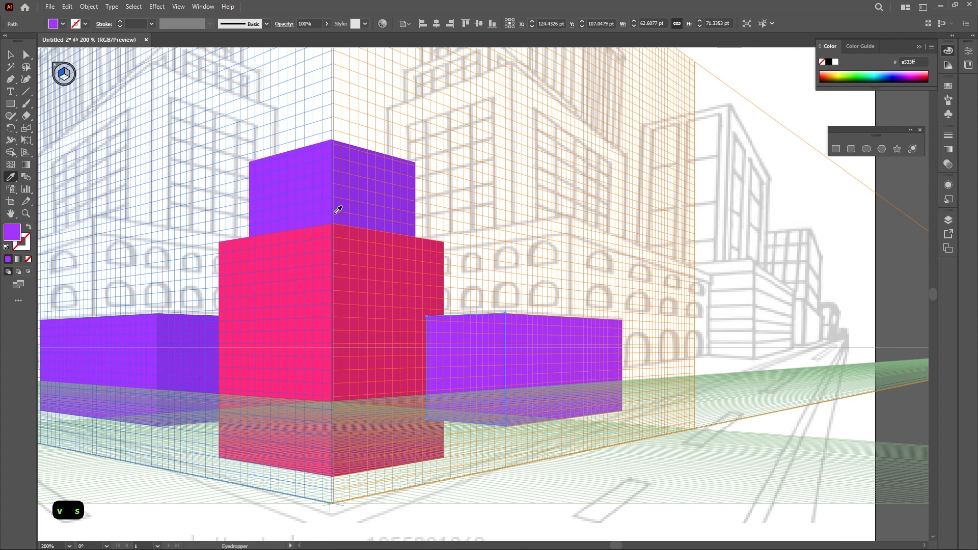
key("v")
left_click(530, 338)
key("s")
left_click(371, 167)
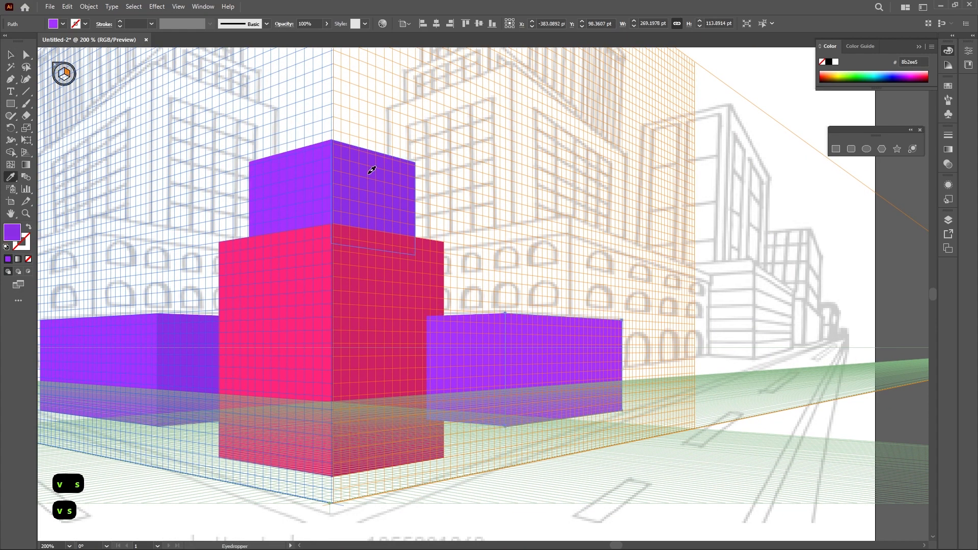
Bring the pink lower block to the front of the stacking order
key("v")
left_click(584, 196)
left_click(384, 313)
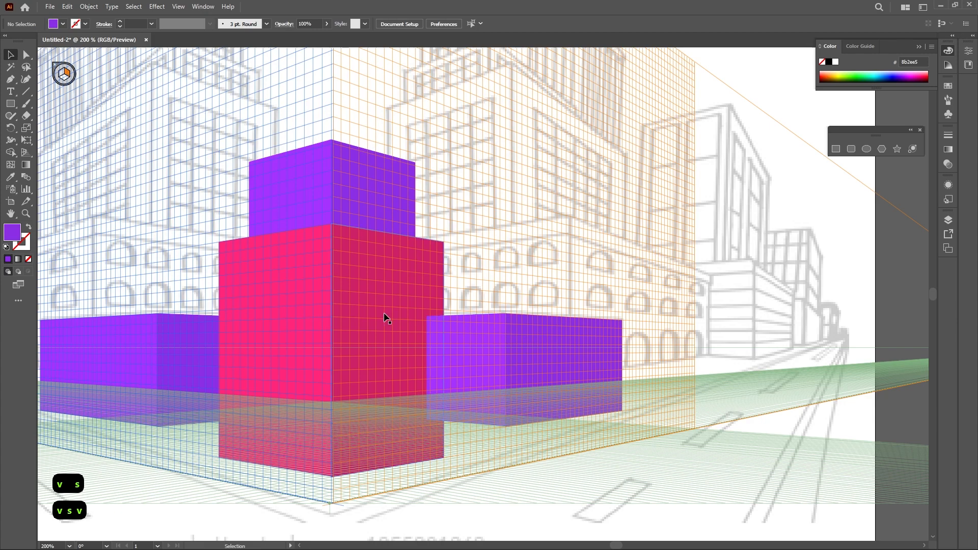
right_click(384, 313)
mouse_move(444, 264)
left_click(525, 264)
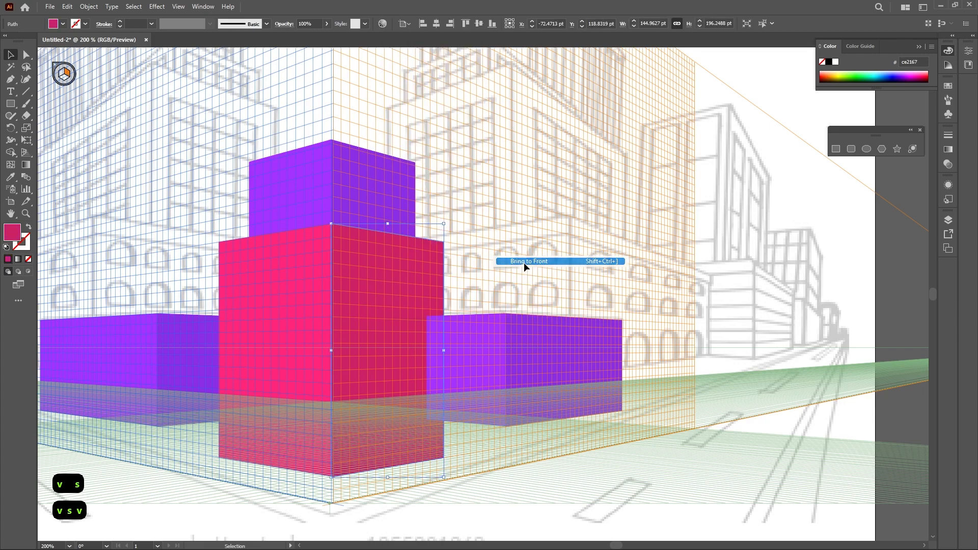
left_click(585, 241)
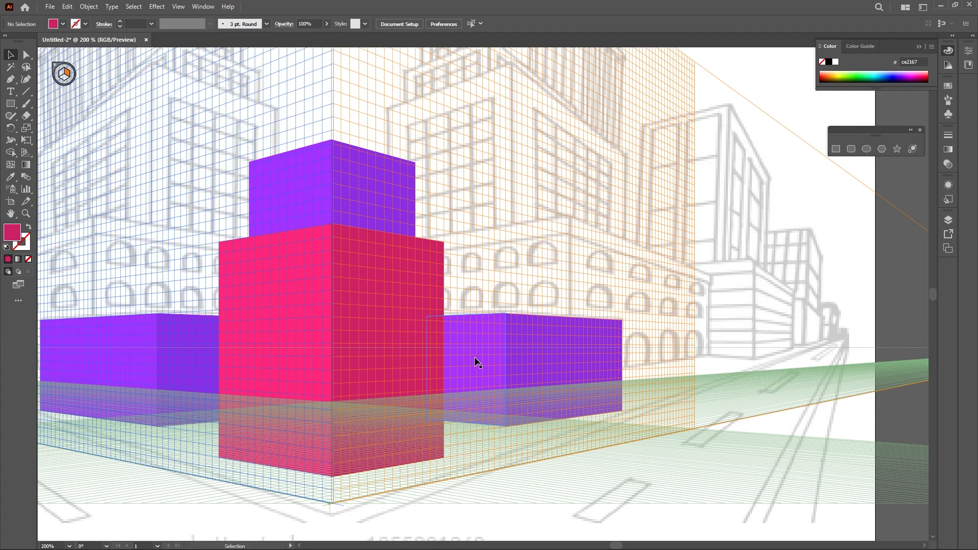
Unlock the city reference image and cut it from the artwork
scroll(583, 264, "down", 1)
left_click_drag(549, 227, 606, 287)
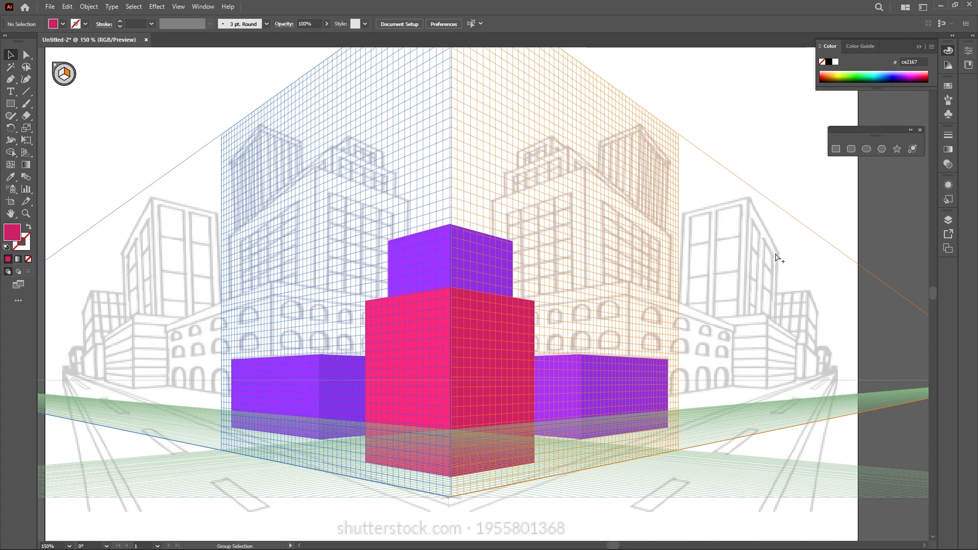
key("ctrl+alt+2")
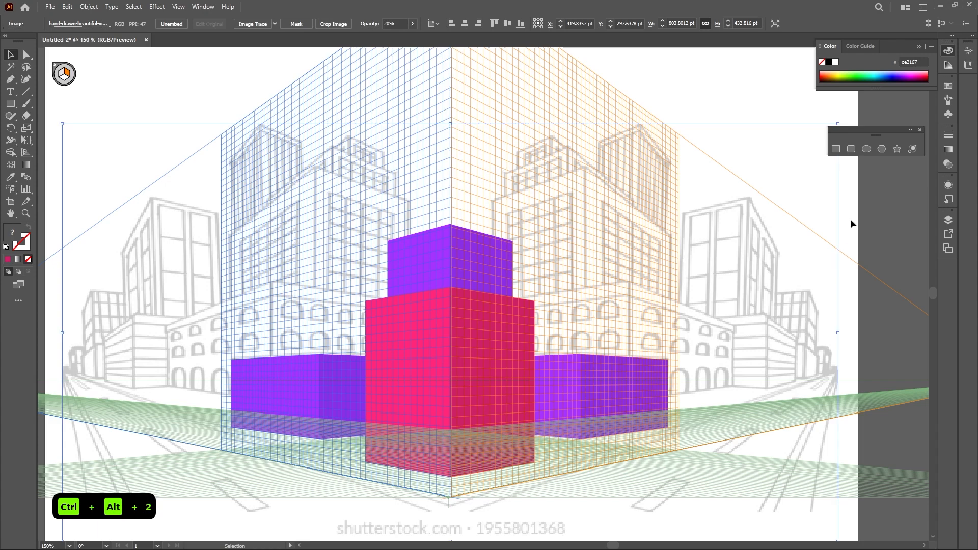
key("ctrl+x")
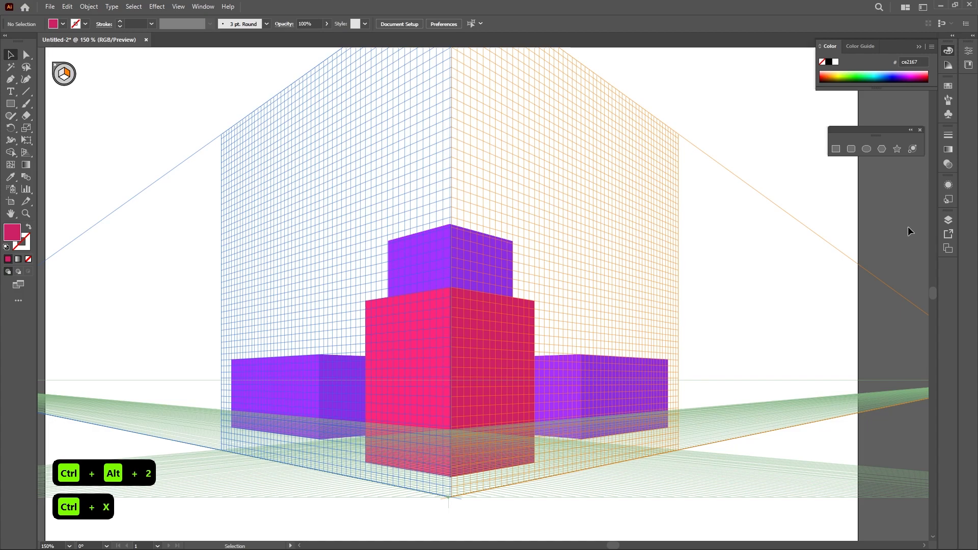
Create a new layer and paste the reference image in front on it
left_click(947, 219)
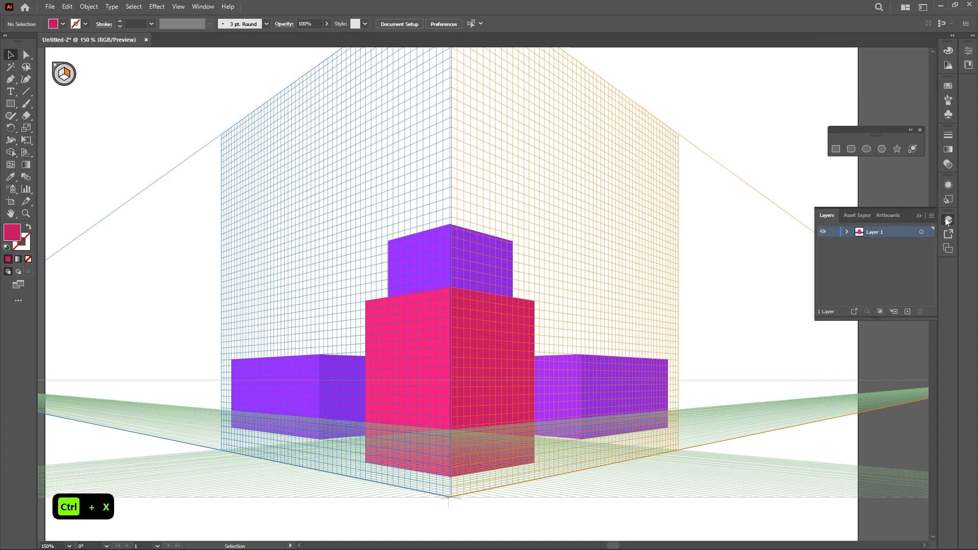
left_click(906, 310)
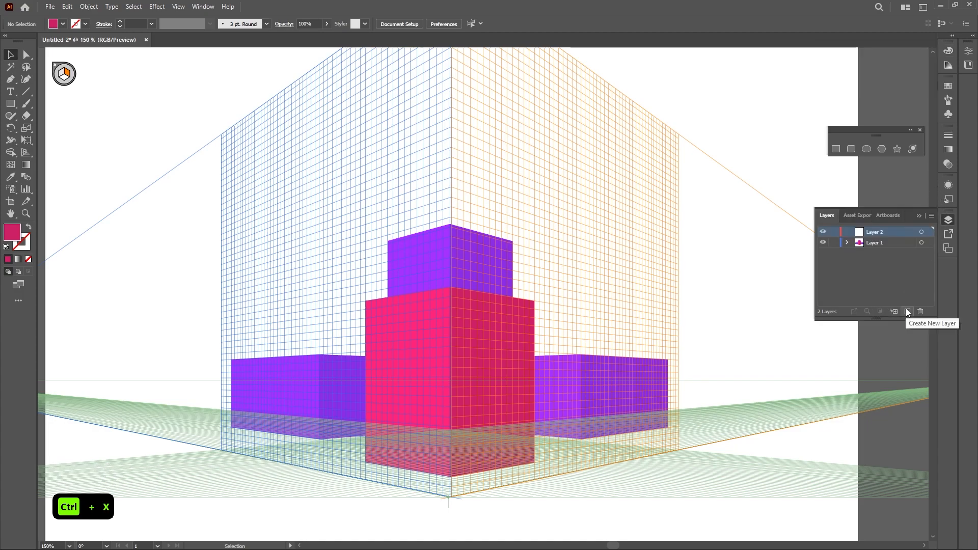
key("ctrl+f")
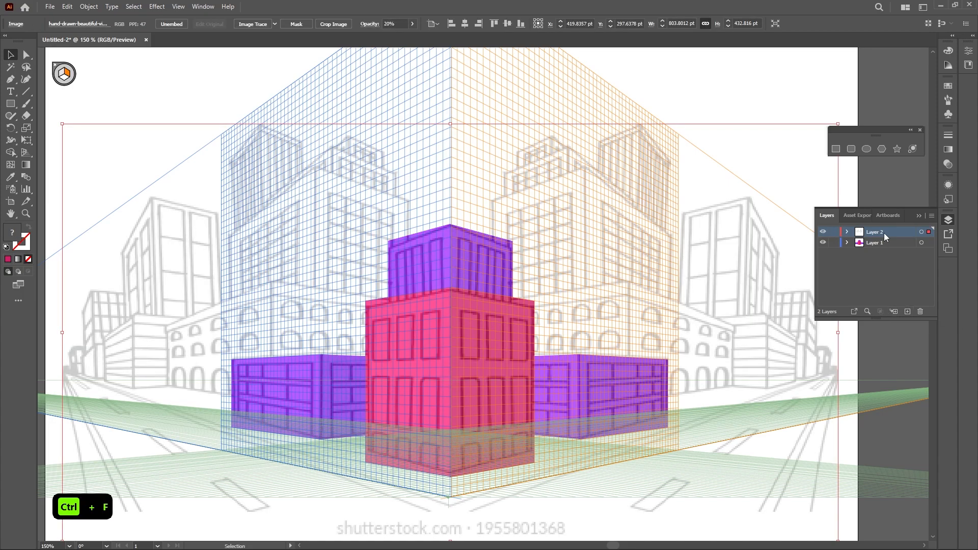
Move the new image layer below Layer 1 and lock it
left_click_drag(888, 236, 888, 248)
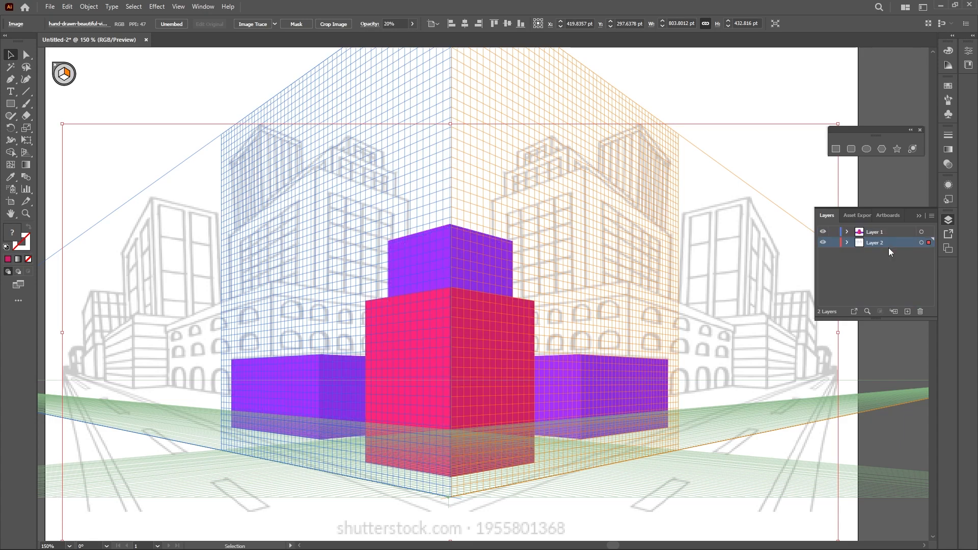
left_click(834, 243)
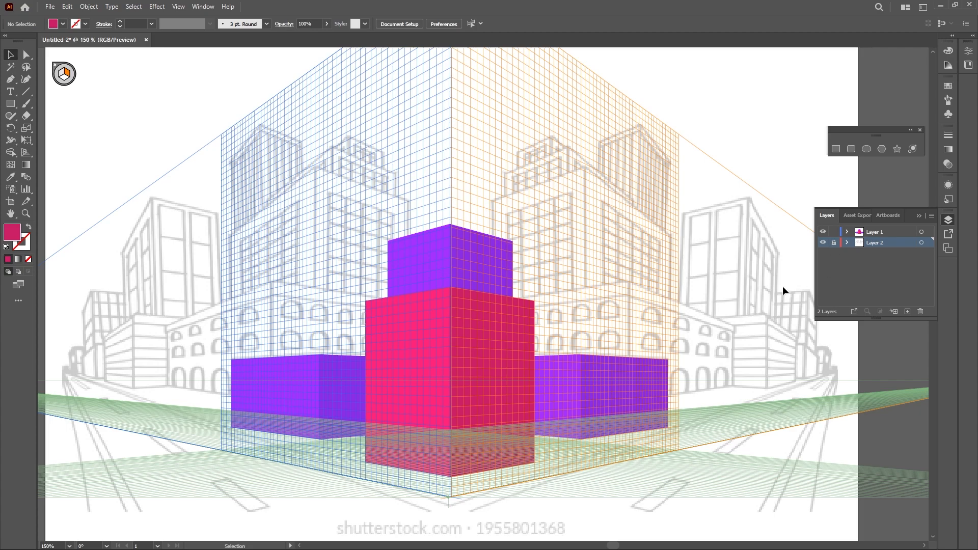
Select all the coloured blocks and set their opacity to 40%
scroll(521, 310, "up", 1)
scroll(554, 314, "down", 2)
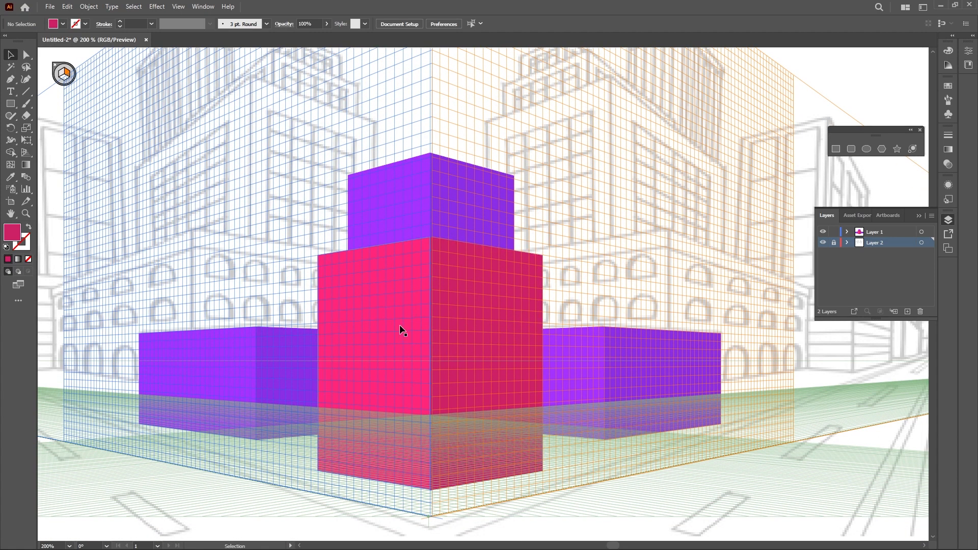
left_click_drag(711, 177, 192, 457)
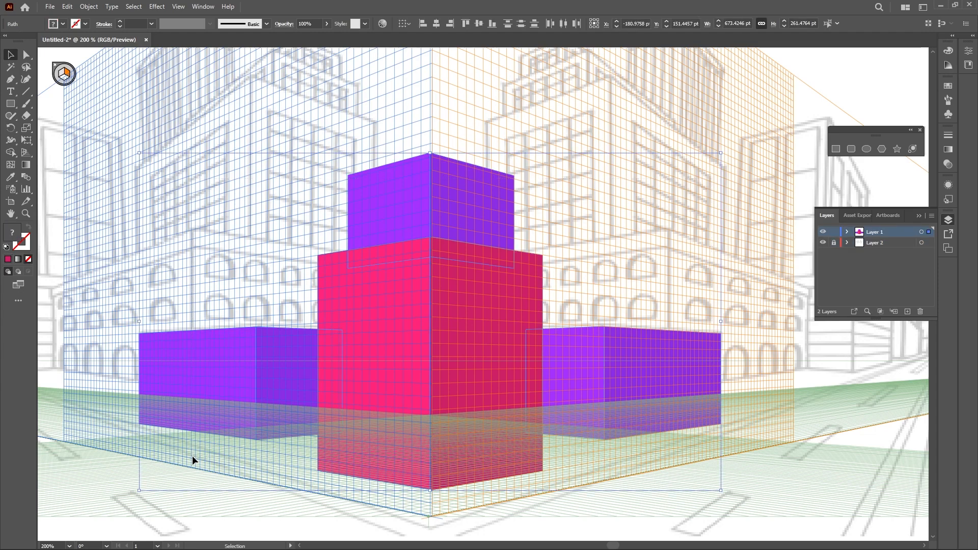
left_click(304, 23)
type("40")
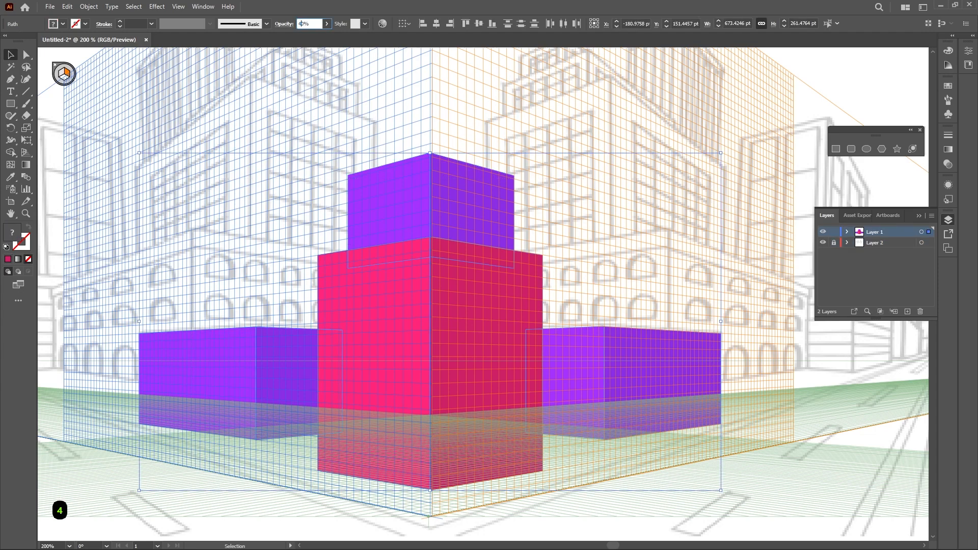
key("Tab")
left_click(244, 234)
Draw three window rectangles about 26 × 49 pt across the upper part of the pink block's left face
scroll(261, 262, "up", 1)
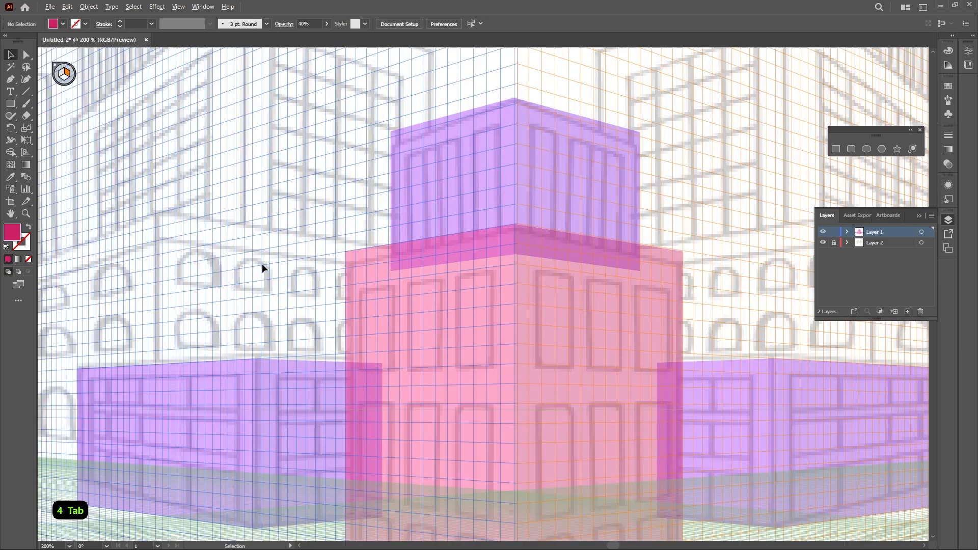
left_click_drag(332, 319, 282, 206)
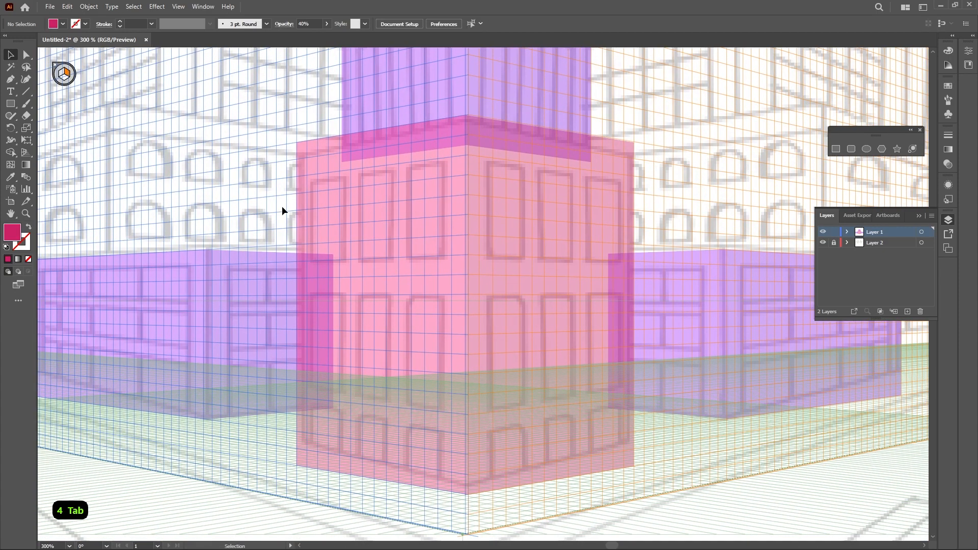
left_click(10, 104)
key("1")
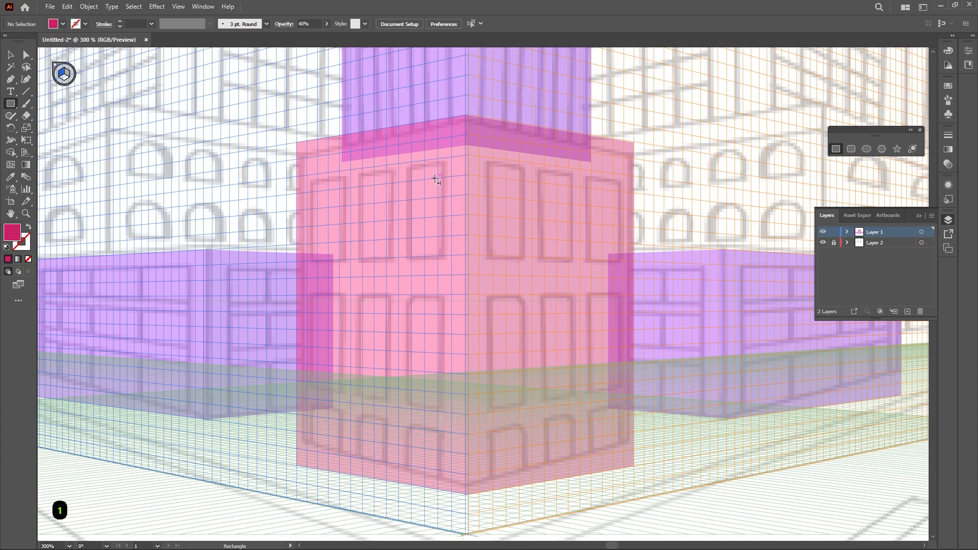
scroll(436, 179, "up", 1)
left_click_drag(445, 175, 410, 271)
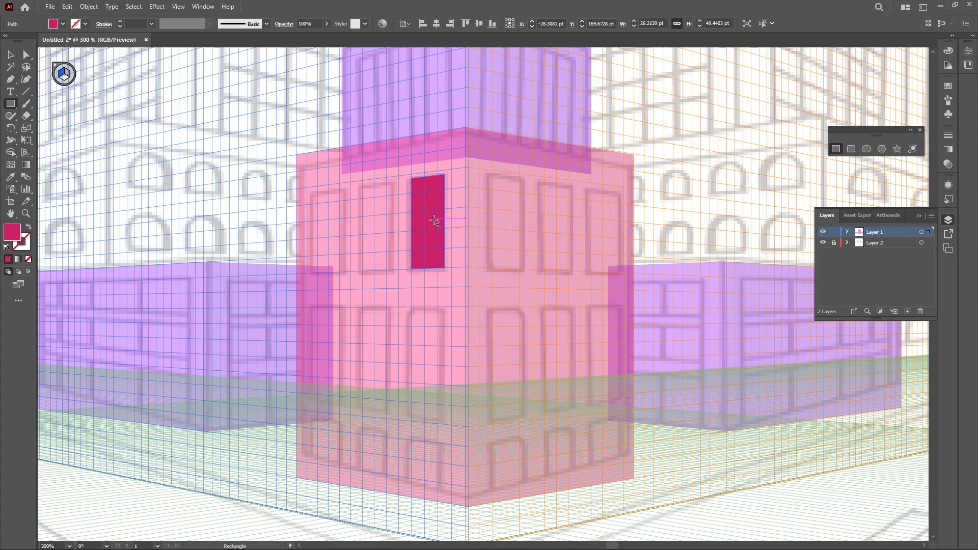
left_click_drag(392, 182, 360, 276)
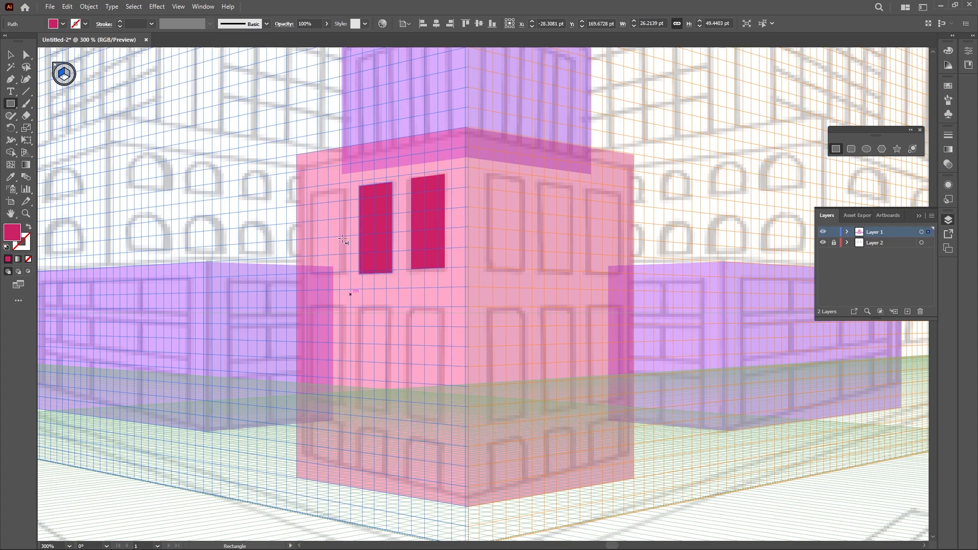
left_click_drag(346, 190, 312, 275)
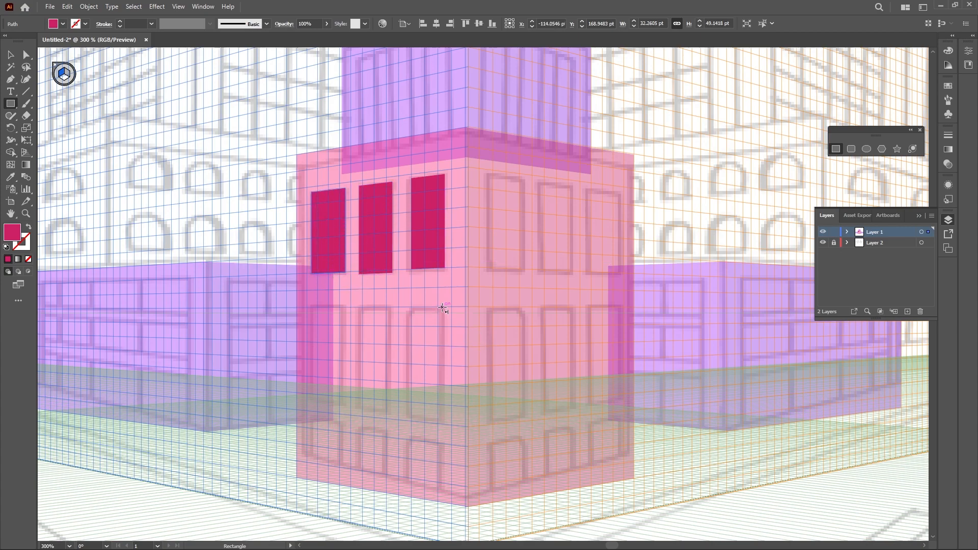
Draw three taller window rectangles about 27 × 60 pt in a lower row on the pink block's left face
left_click_drag(443, 307, 407, 421)
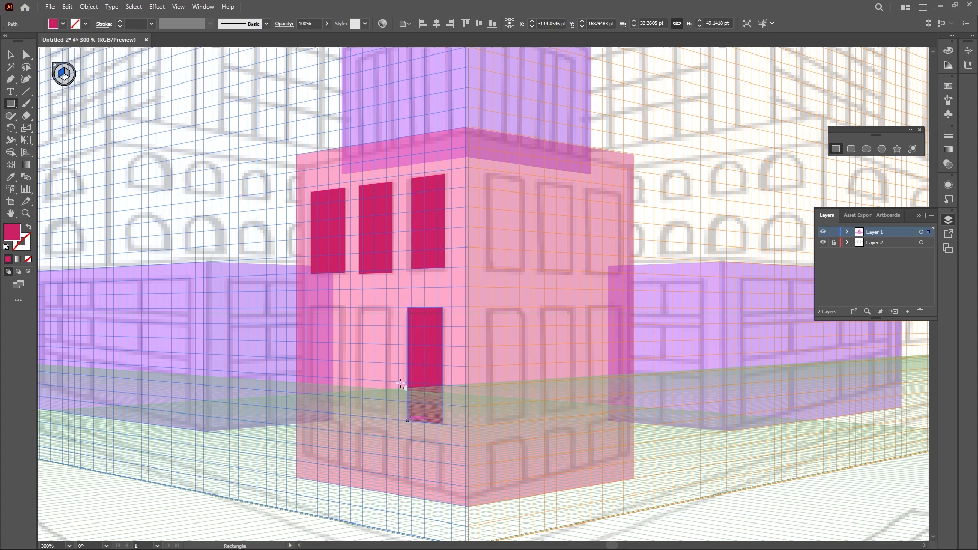
left_click_drag(390, 307, 360, 412)
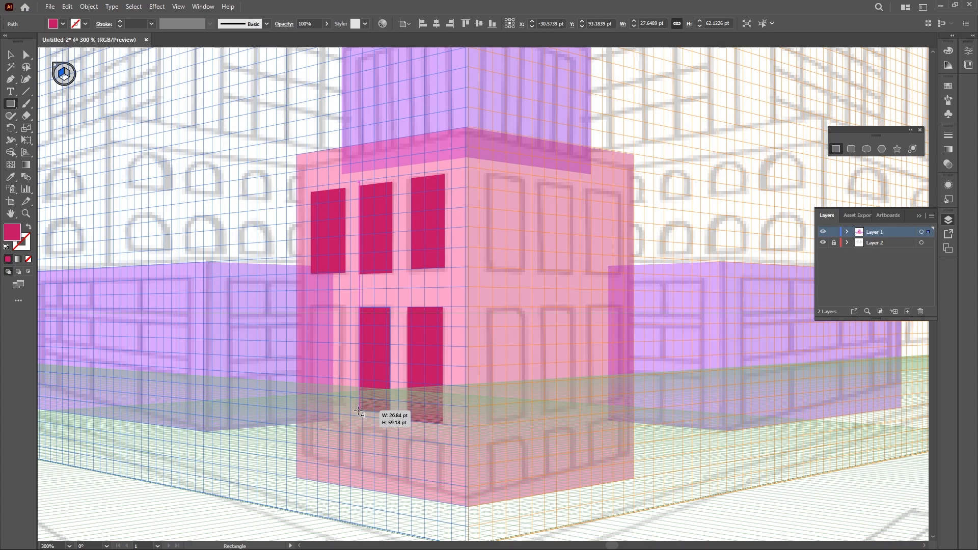
left_click_drag(359, 411, 359, 411)
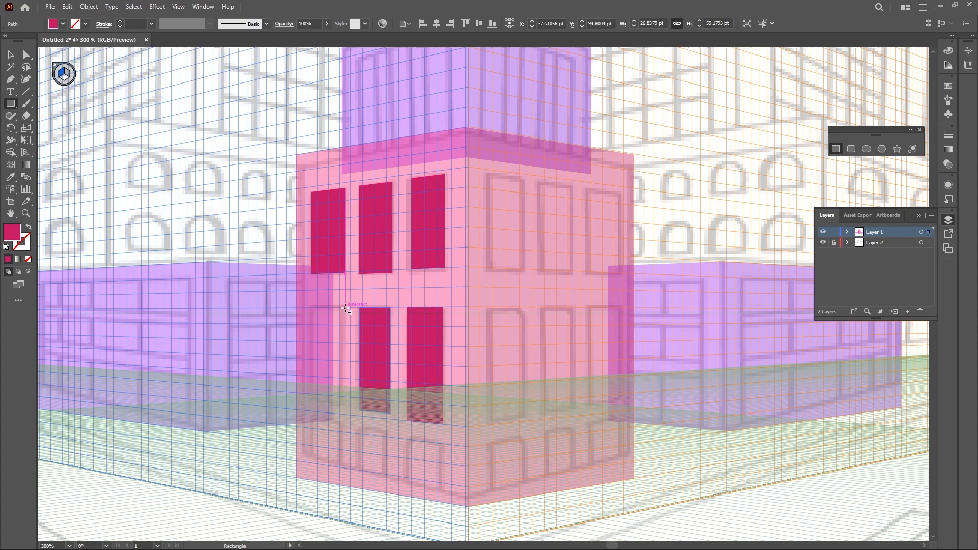
left_click_drag(345, 308, 313, 409)
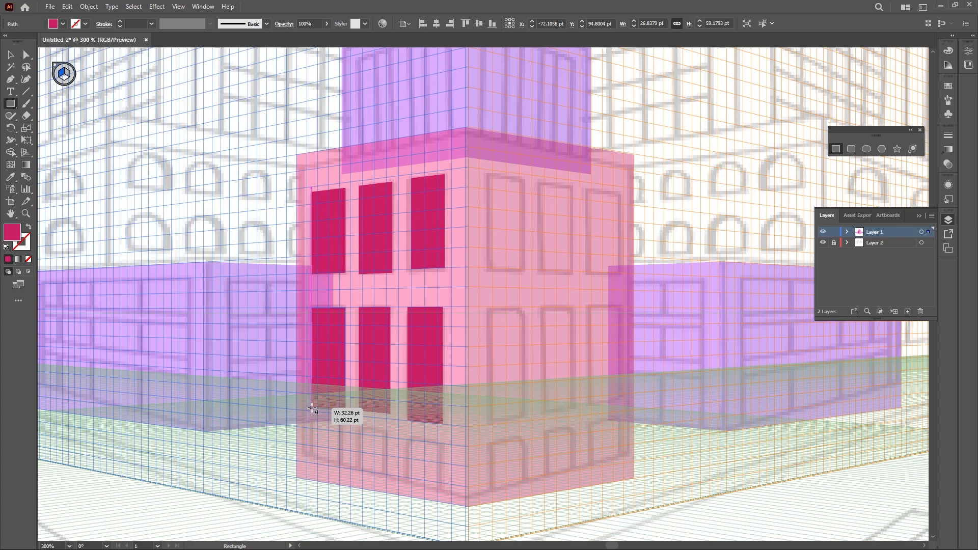
left_click_drag(311, 408, 311, 413)
Delete the middle lower-row window and redraw it about 28 × 63 pt
key("v")
left_click(378, 410)
key("ctrl+x")
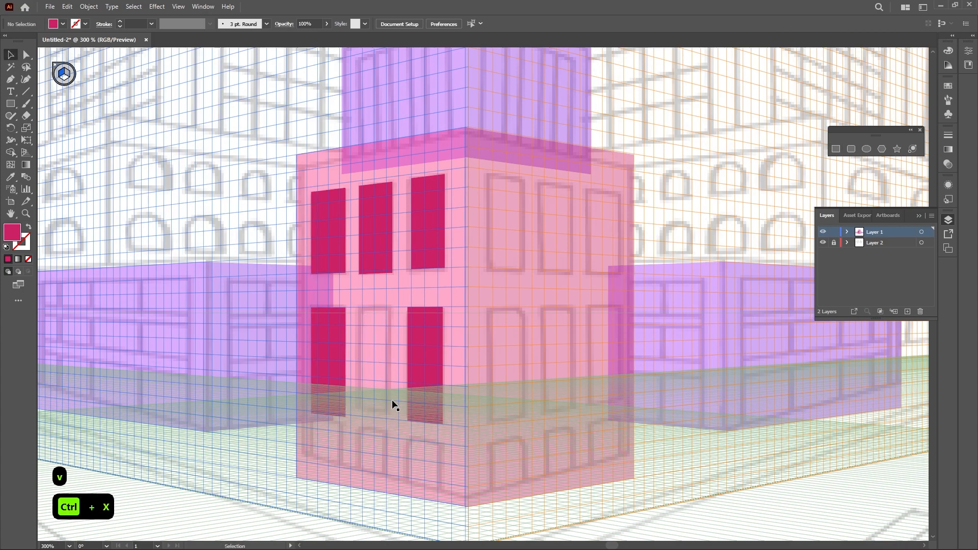
key("m")
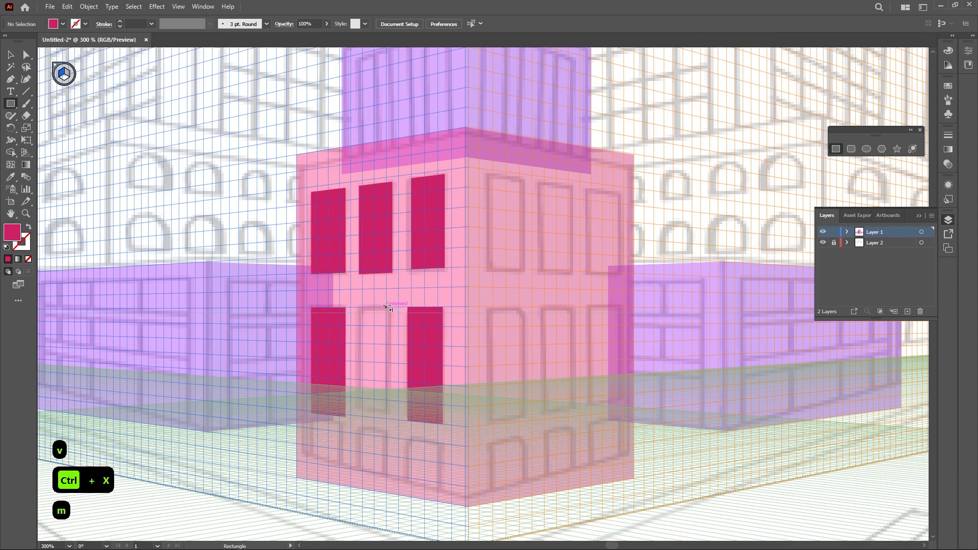
left_click_drag(387, 306, 357, 418)
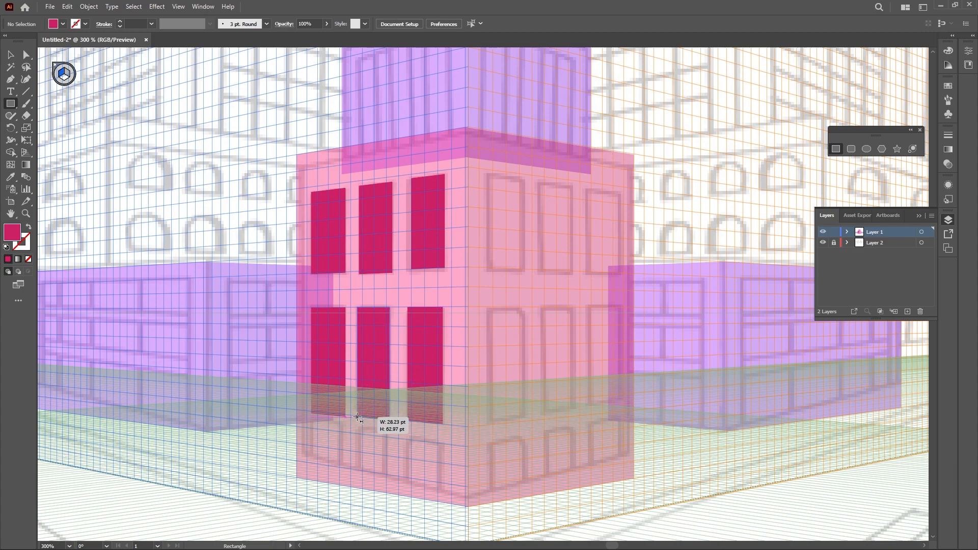
key("space")
left_click_drag(358, 417, 359, 419)
key("space")
key("space")
Draw two small window rectangles about 28 × 23 pt near the base of the pink block's left face
left_click_drag(385, 345, 388, 278)
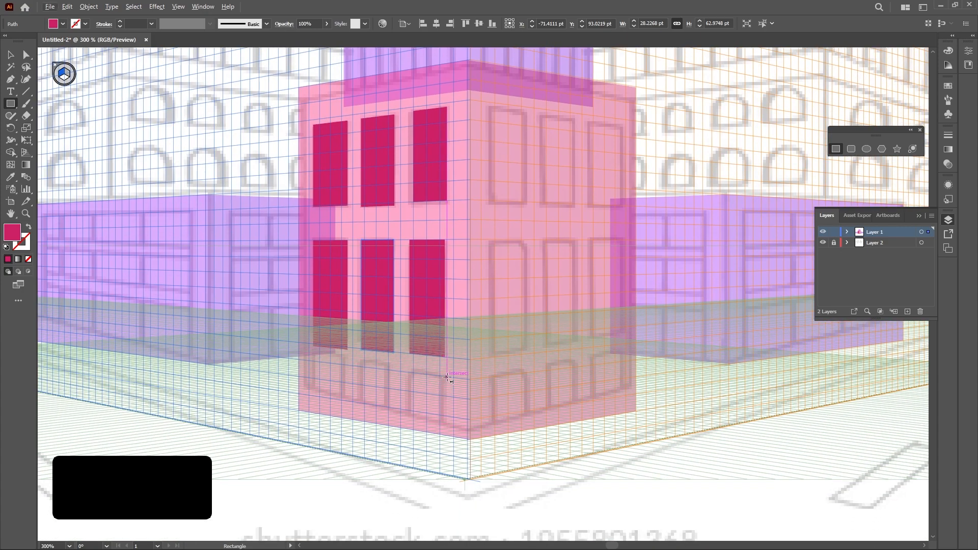
left_click_drag(445, 374, 410, 416)
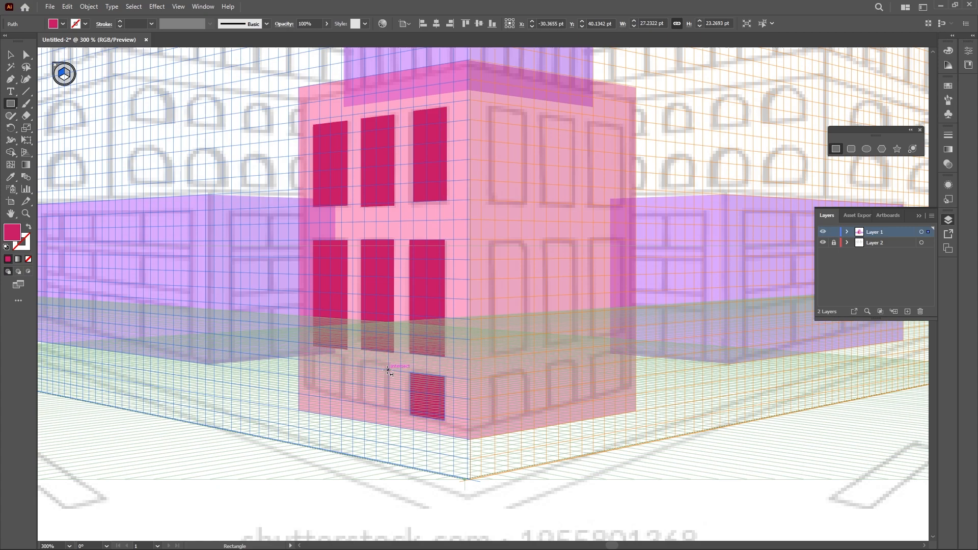
left_click_drag(393, 373, 438, 263)
key("ctrl+z")
scroll(391, 382, "up", 2)
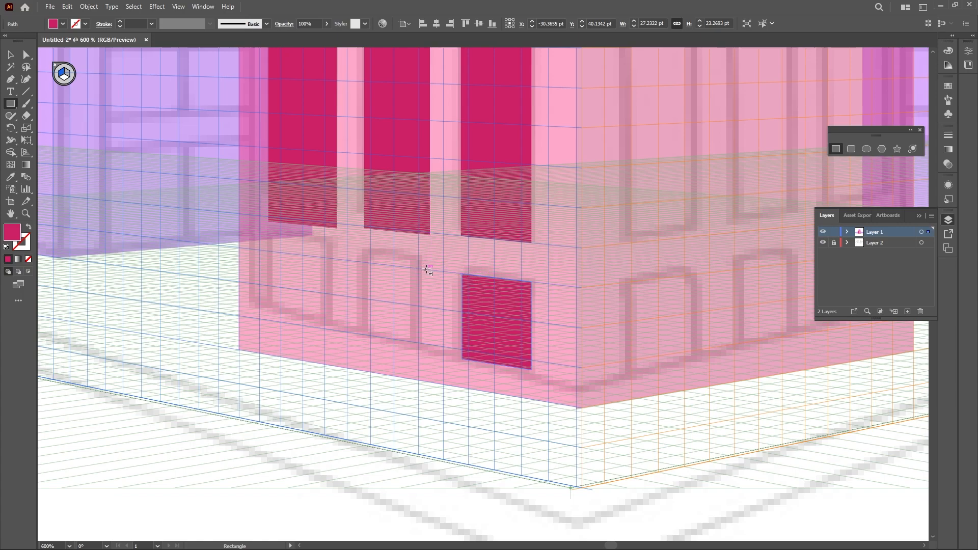
left_click_drag(430, 270, 365, 345)
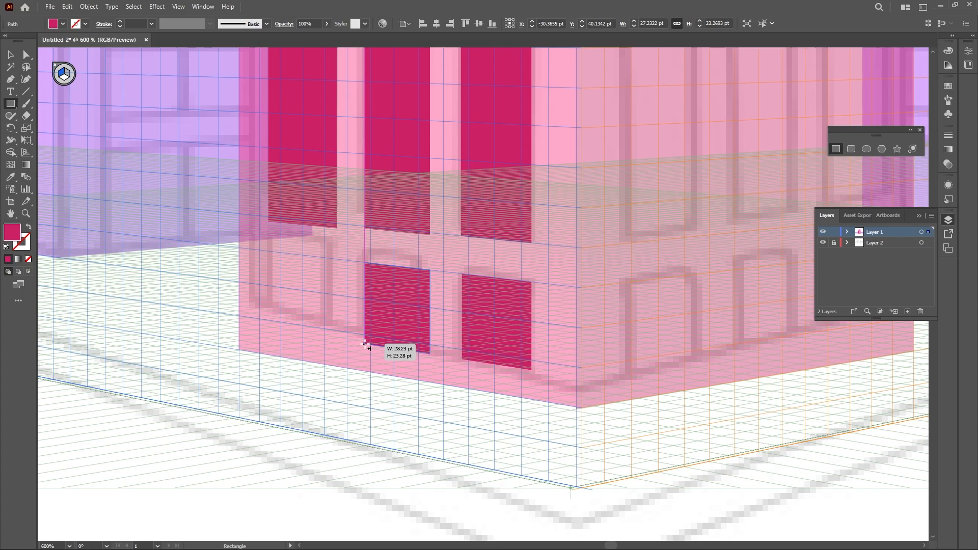
Draw a third small window rectangle at the left end of the base row on the pink block's left face
left_click_drag(365, 345, 366, 345)
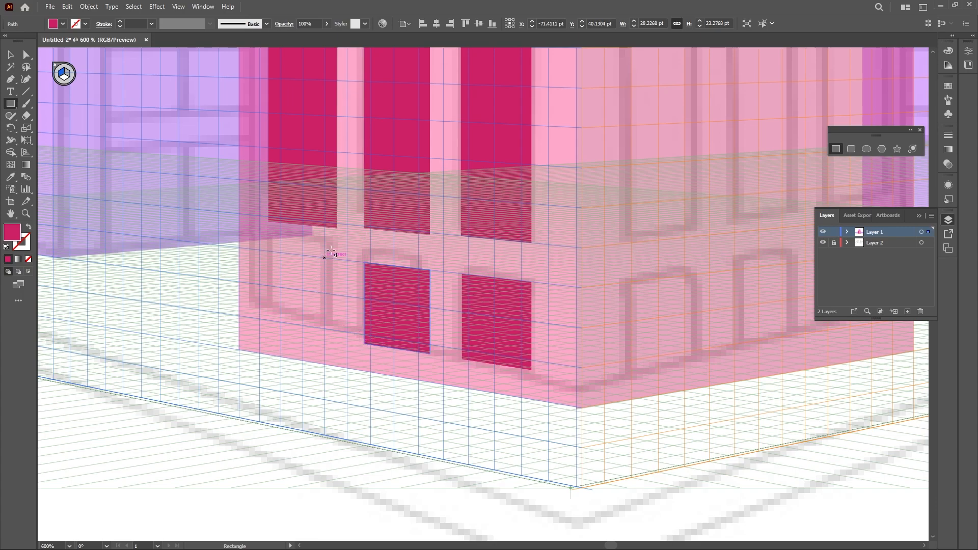
left_click_drag(336, 256, 272, 331)
key("v")
scroll(404, 345, "down", 3)
left_click_drag(451, 290, 417, 369)
left_click(245, 149)
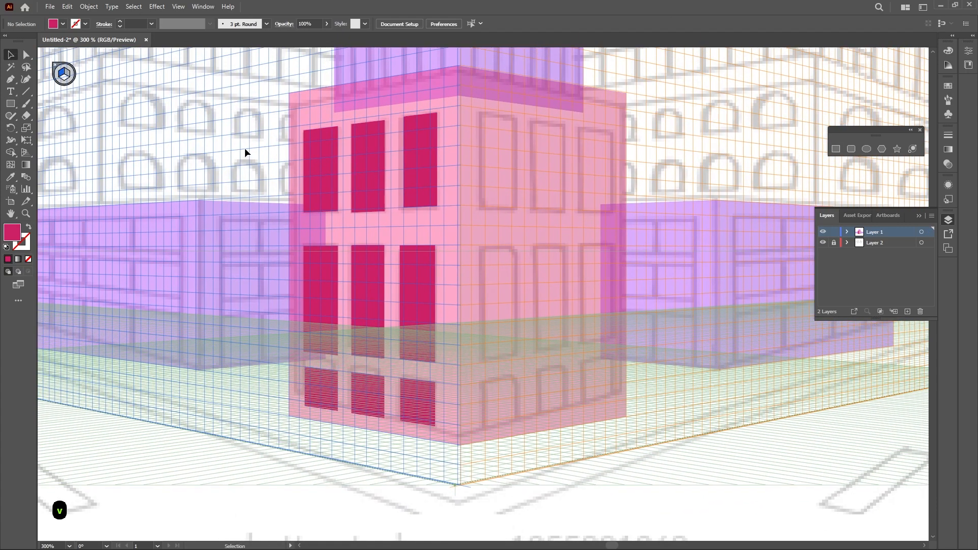
Select all artwork and set its opacity to 100%
key("ctrl+a")
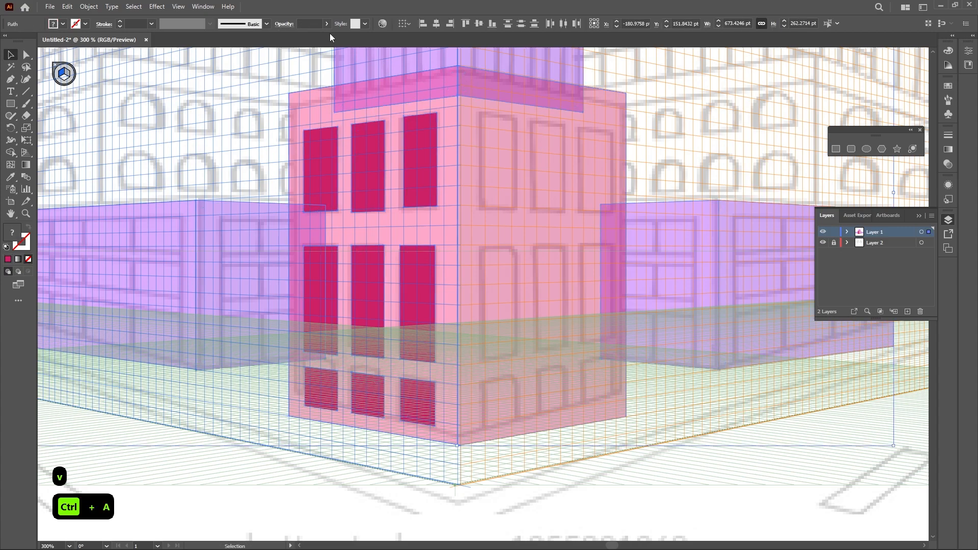
left_click(327, 24)
left_click_drag(322, 38, 348, 38)
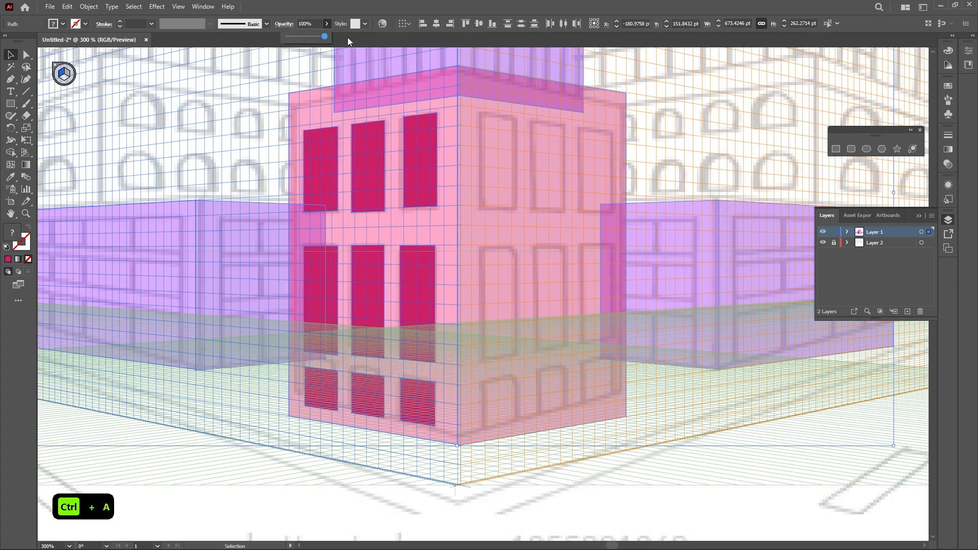
left_click(258, 74)
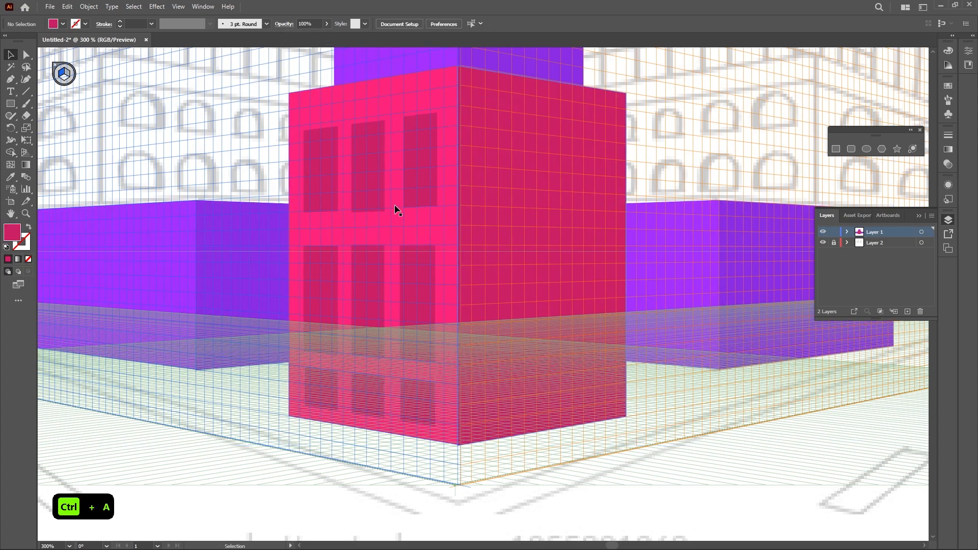
Hide the perspective grid to preview the buildings
left_click(179, 7)
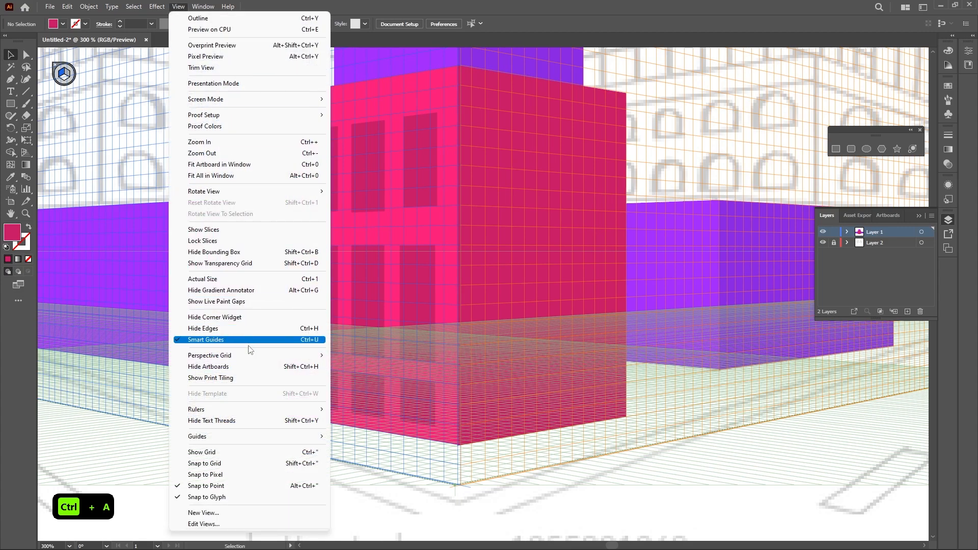
mouse_move(246, 355)
left_click(371, 356)
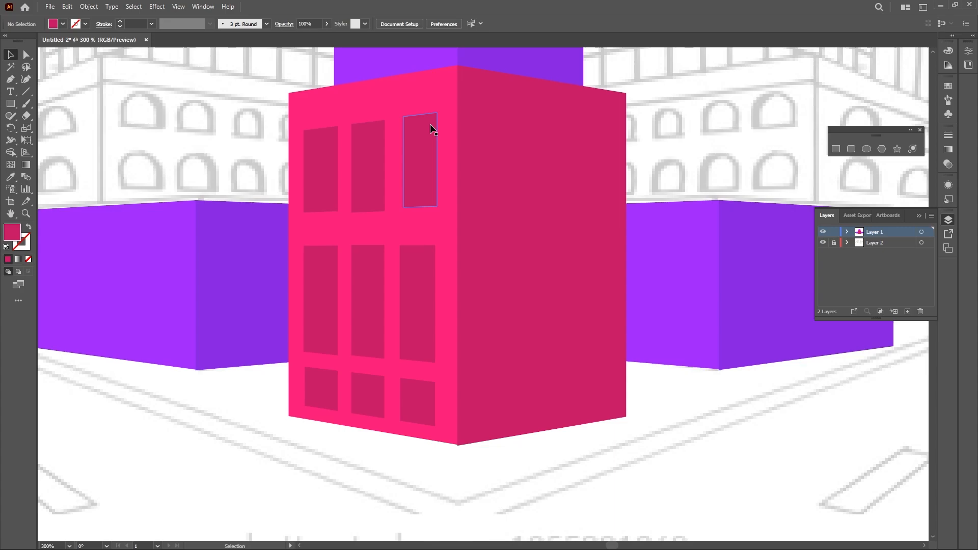
Switch to the Perspective Grid tool to bring the grid back over the pink block's upper windows
scroll(431, 130, "up", 2)
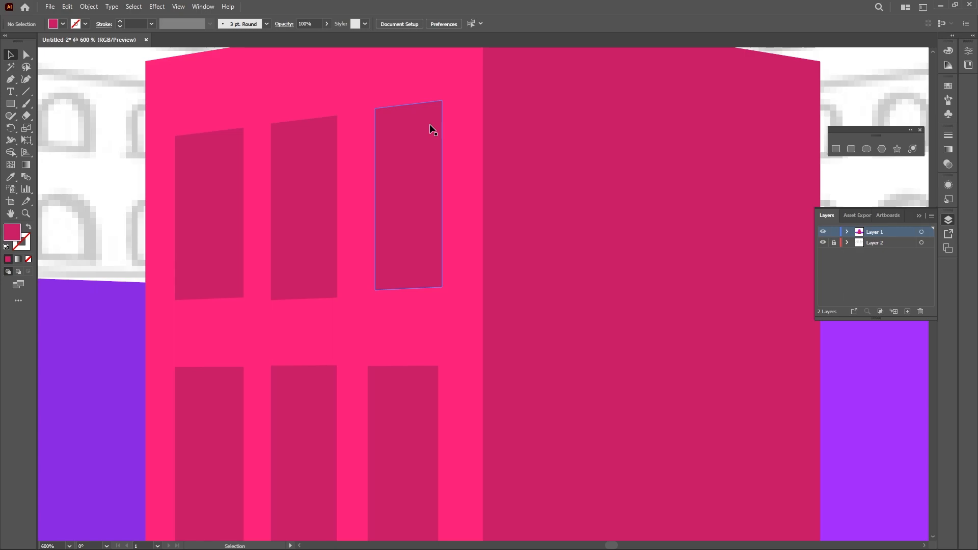
scroll(419, 129, "up", 1)
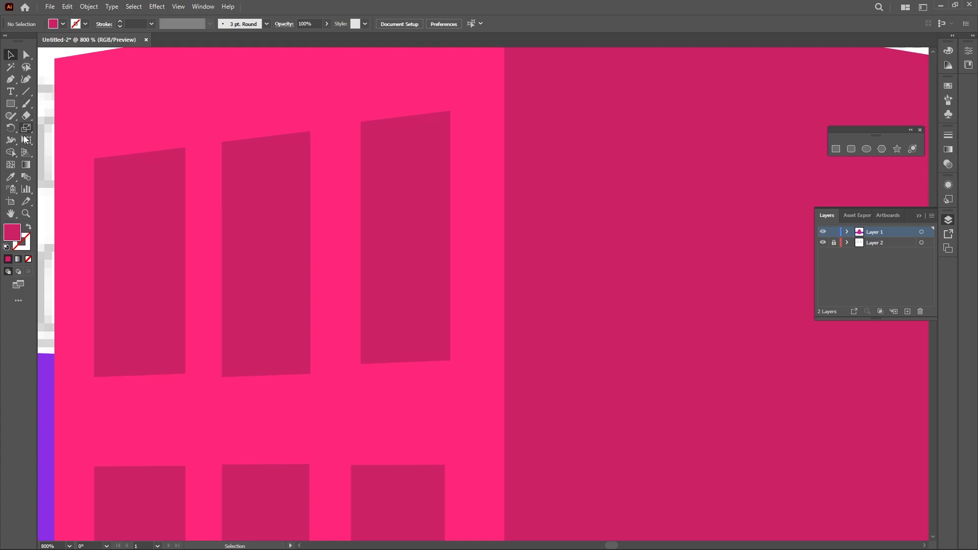
left_click(25, 155)
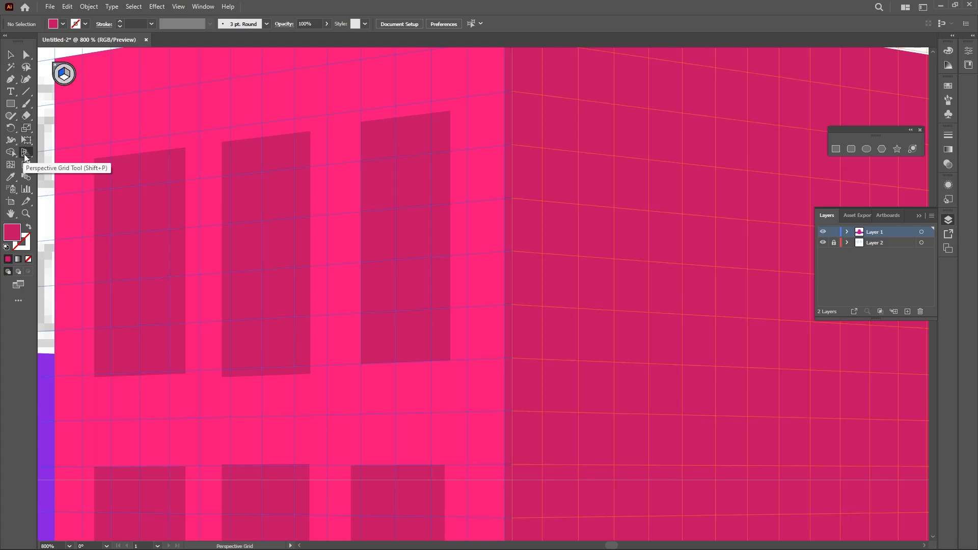
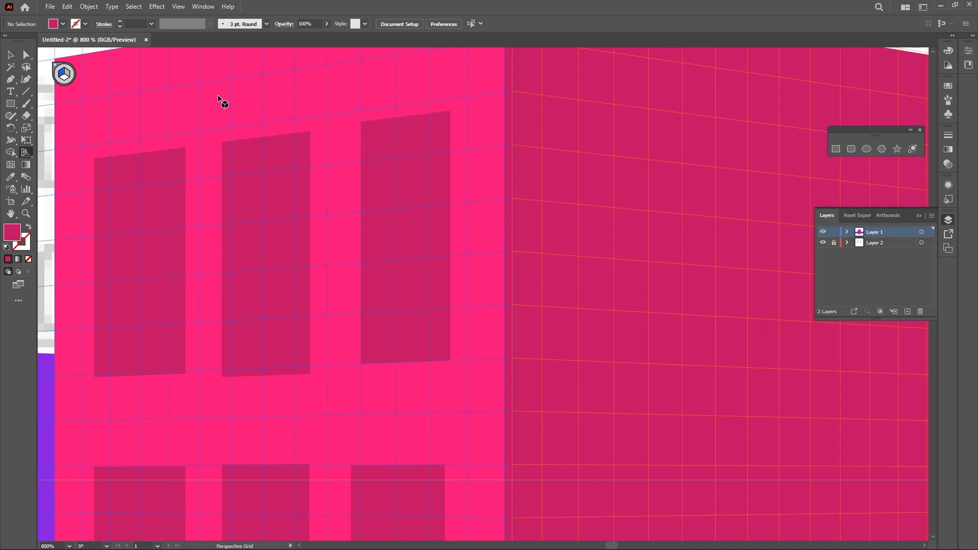
Draw a thin vertical strip on the right grid plane along the inner left edge of the third upper window
left_click(835, 150)
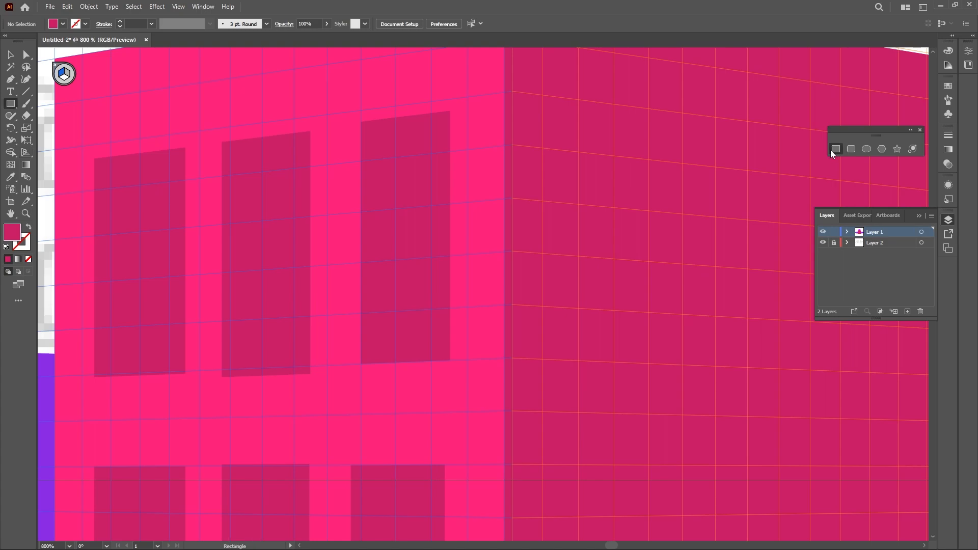
key("3")
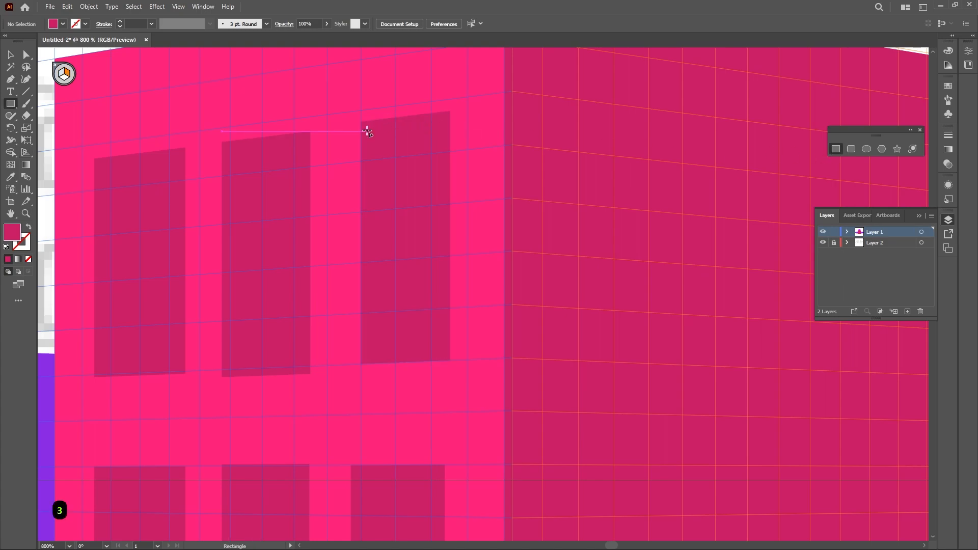
left_click_drag(361, 123, 366, 366)
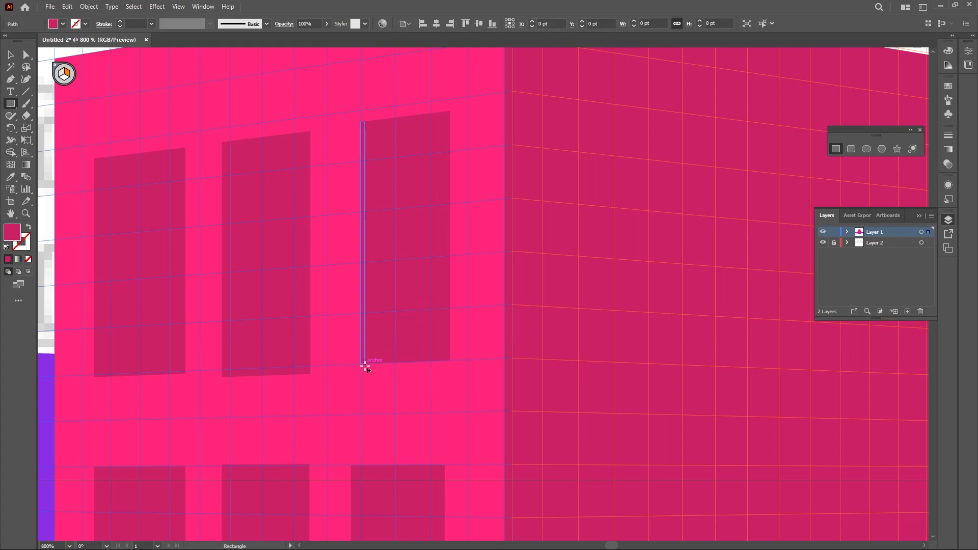
key("v")
key("s")
key("v")
left_click(423, 156)
left_click(365, 158)
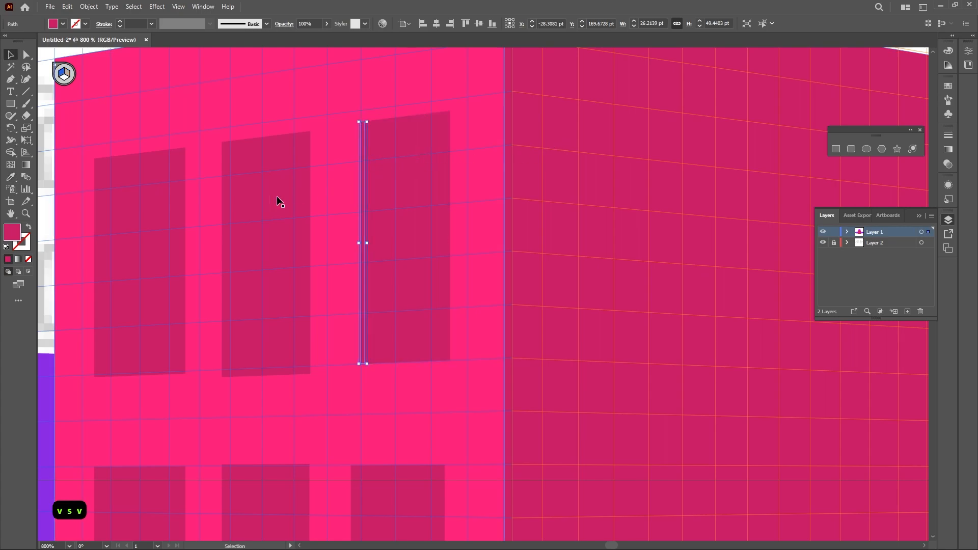
Give the new strip a darker shade of the window fill
double_click(13, 234)
left_click_drag(510, 227, 510, 240)
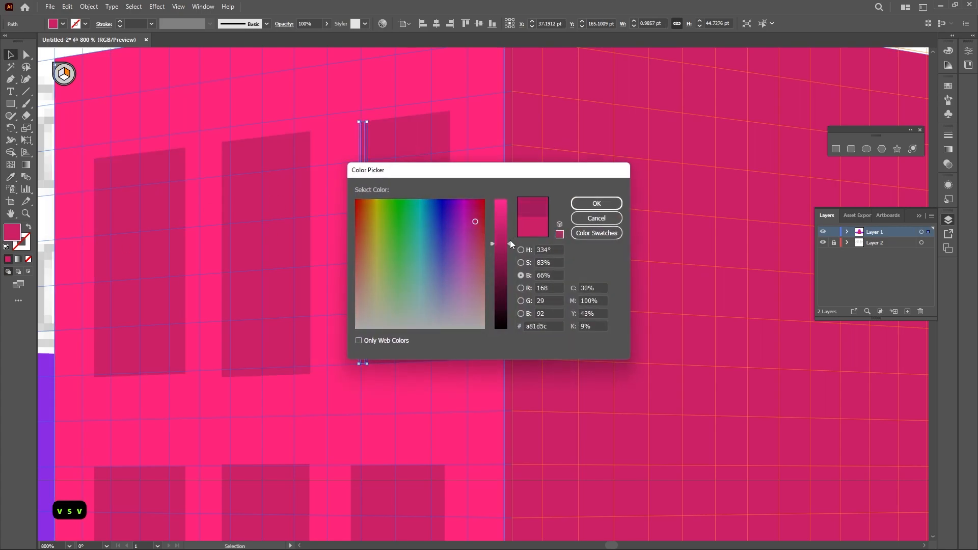
left_click(586, 203)
left_click(554, 295)
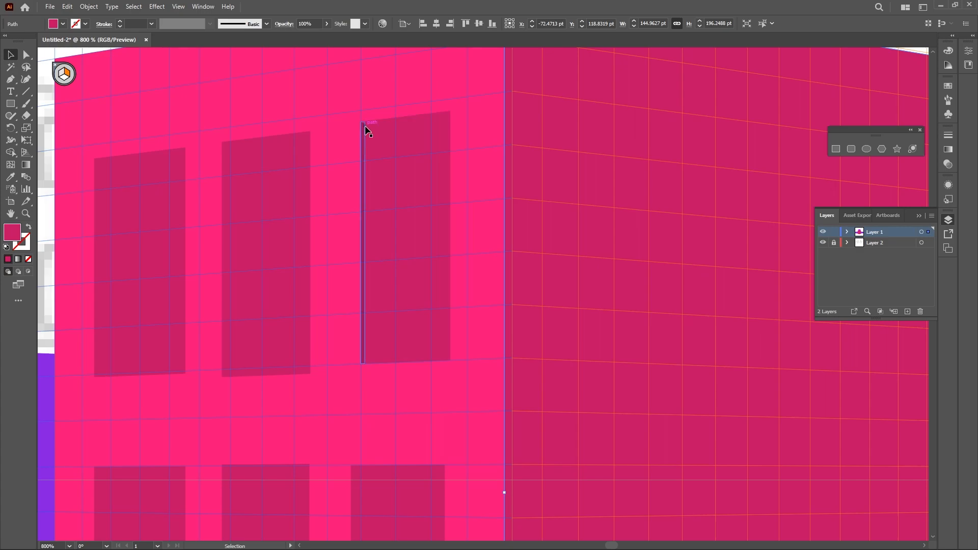
Draw a thin strip on the horizontal grid plane along the top edge of the third window
scroll(368, 132, "up", 1)
scroll(368, 132, "up", 1)
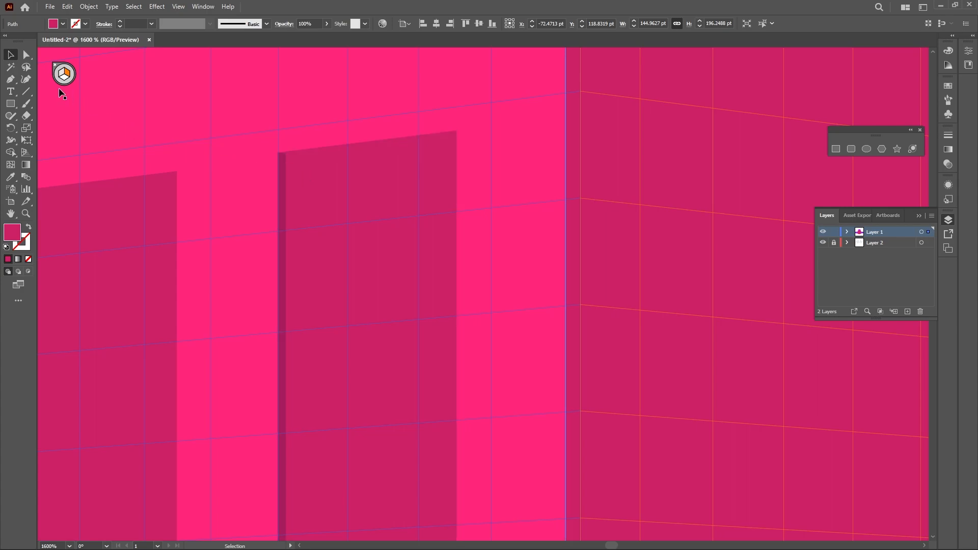
left_click(26, 152)
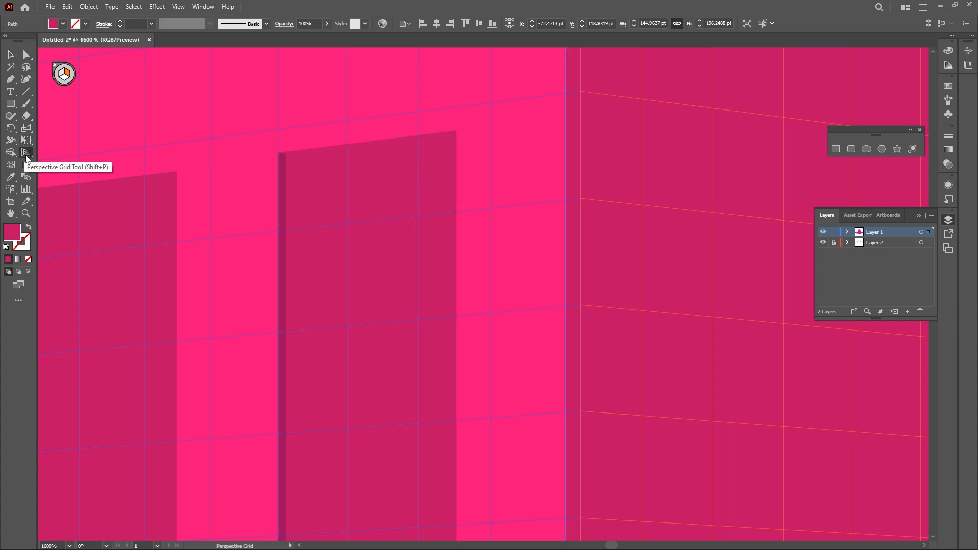
left_click(837, 148)
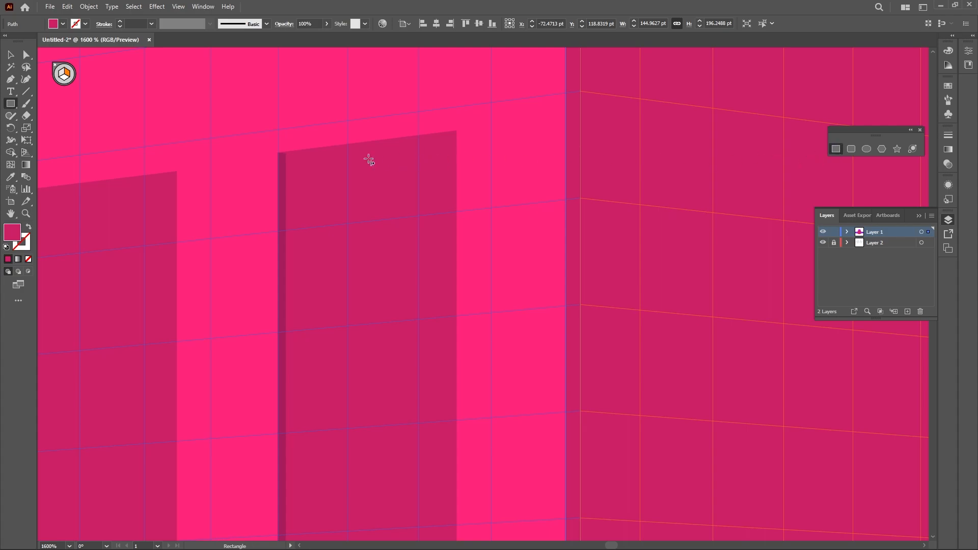
key("2")
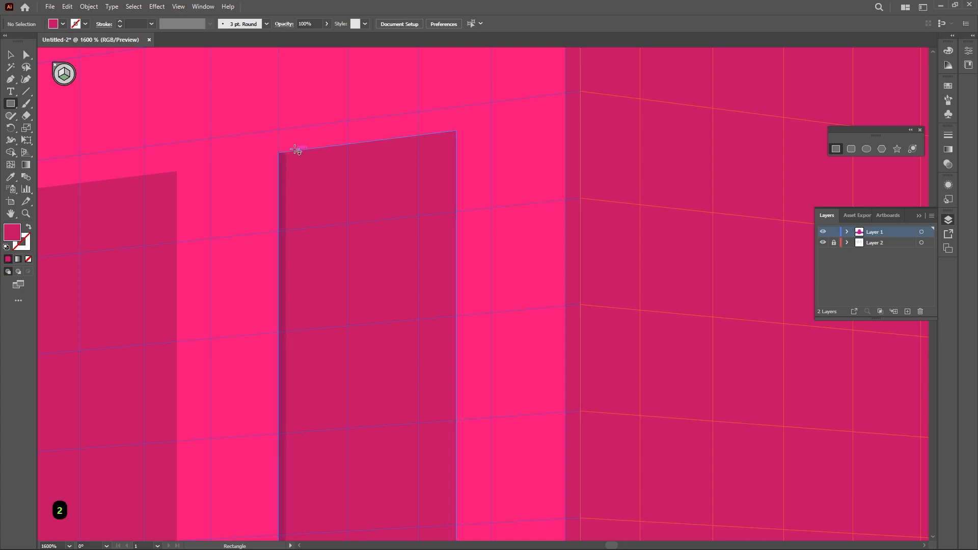
left_click_drag(278, 153, 481, 135)
key("v")
key("s")
key("v")
left_click(326, 192)
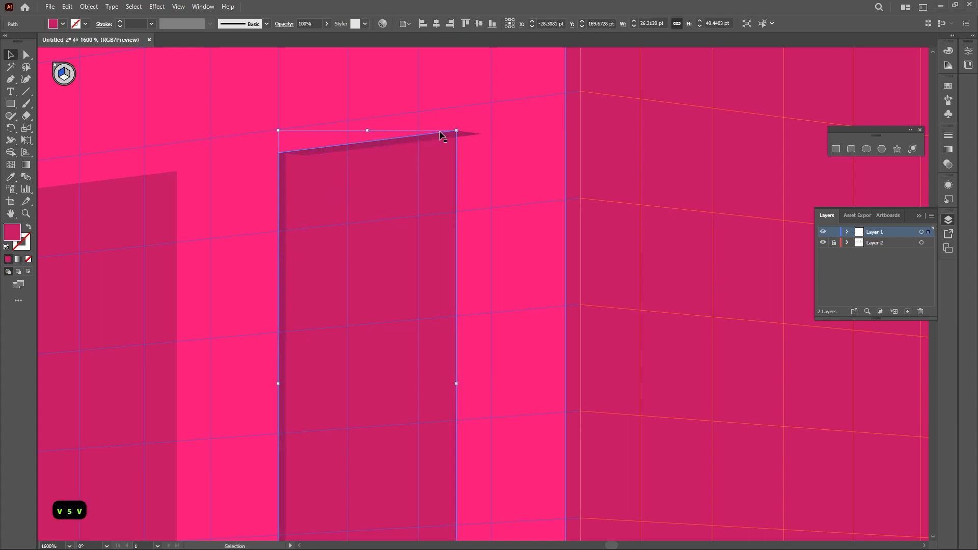
Drag the top strip's lower-left anchor onto the window's top-left inner corner
scroll(461, 137, "up", 2)
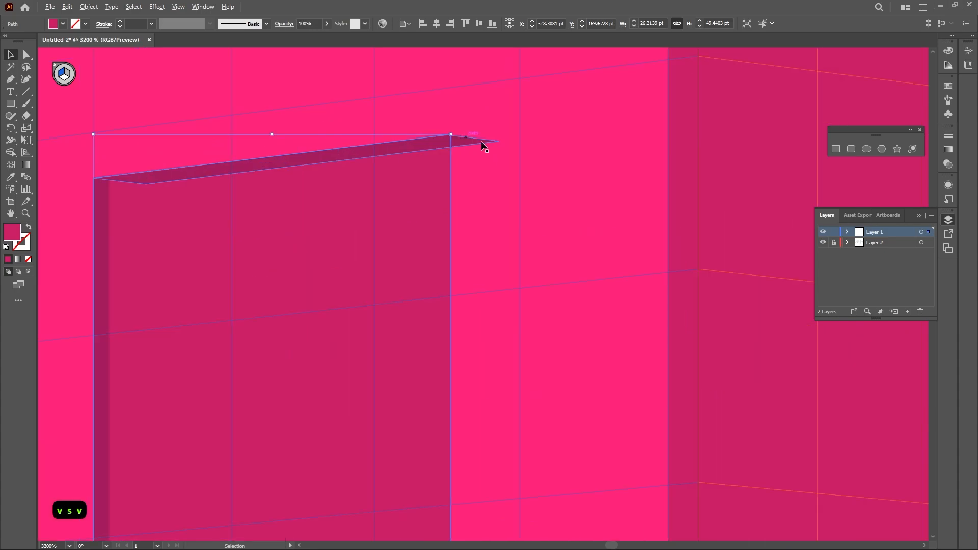
scroll(474, 147, "up", 1)
key("space")
left_click_drag(341, 151, 562, 149)
key("a")
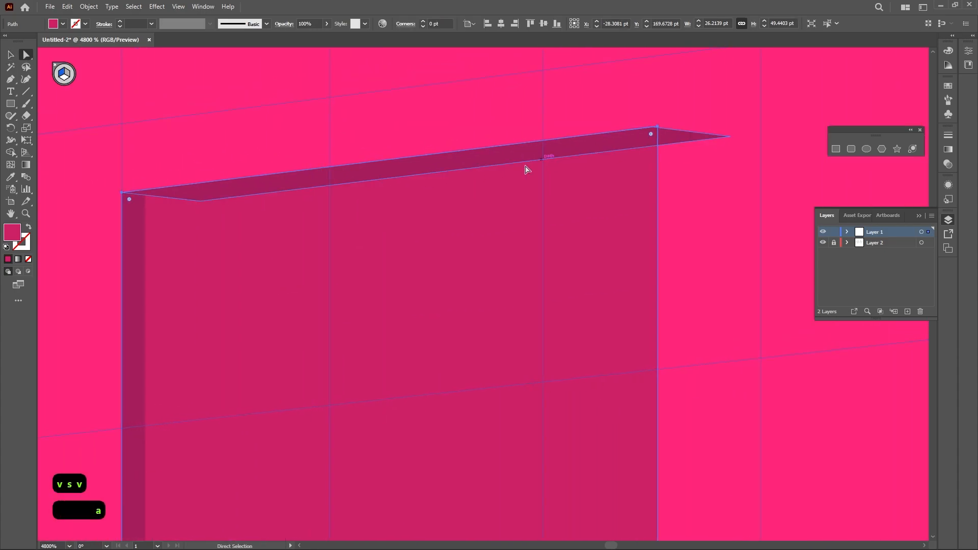
left_click(217, 200)
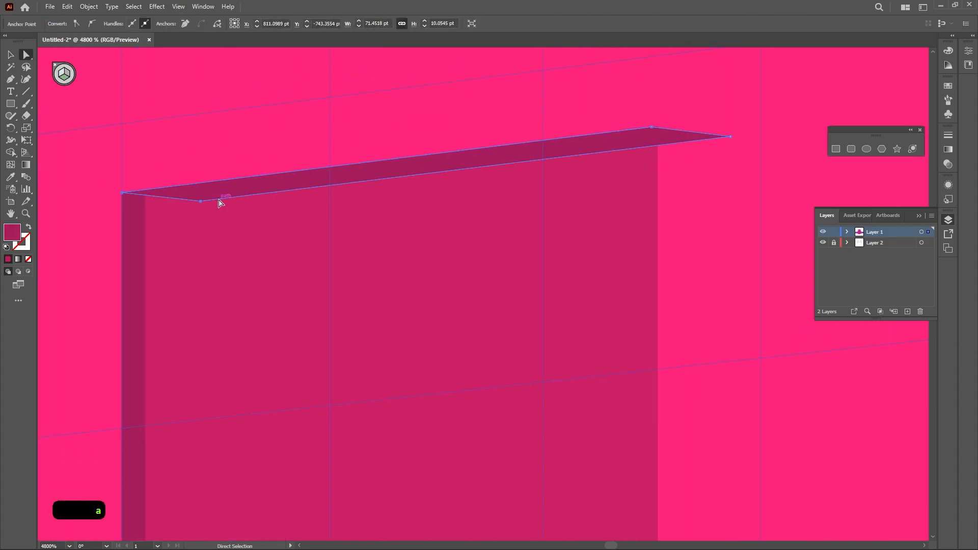
left_click_drag(217, 199, 166, 207)
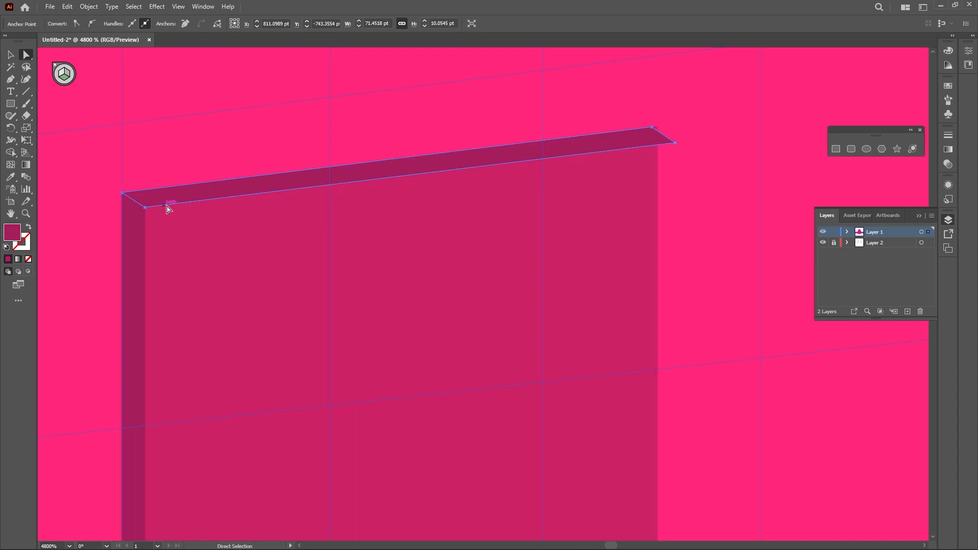
Move the top strip's right-end anchor onto the window's top-right corner, checking it in outline view
scroll(647, 135, "up", 3)
left_click_drag(693, 109, 701, 105)
left_click(734, 136)
left_click_drag(733, 134, 725, 134)
key("ctrl+z")
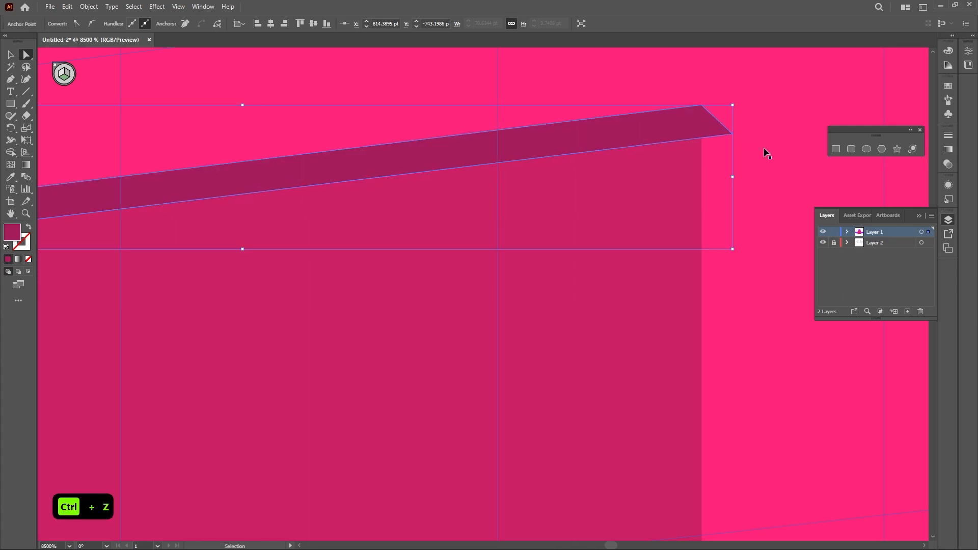
key("ctrl+y")
left_click(735, 137)
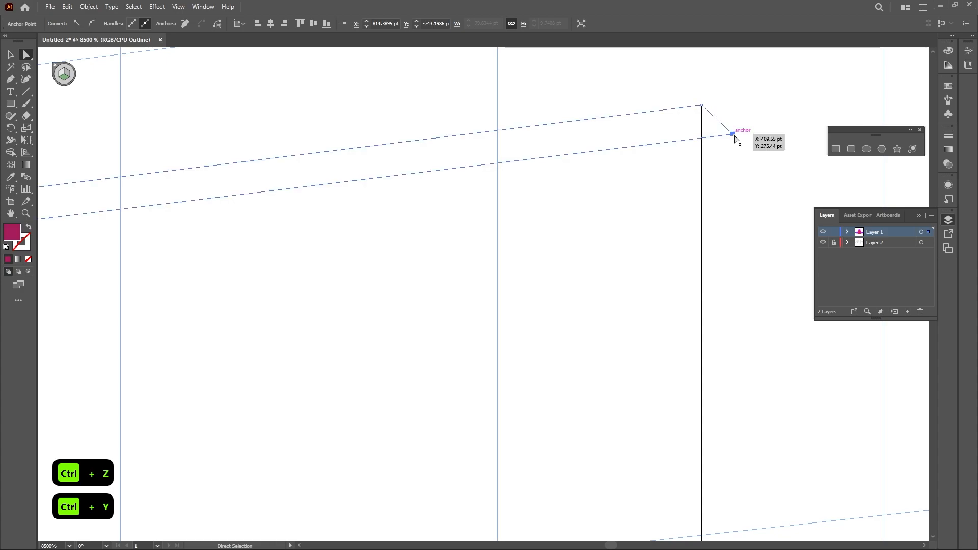
left_click_drag(734, 138, 703, 138)
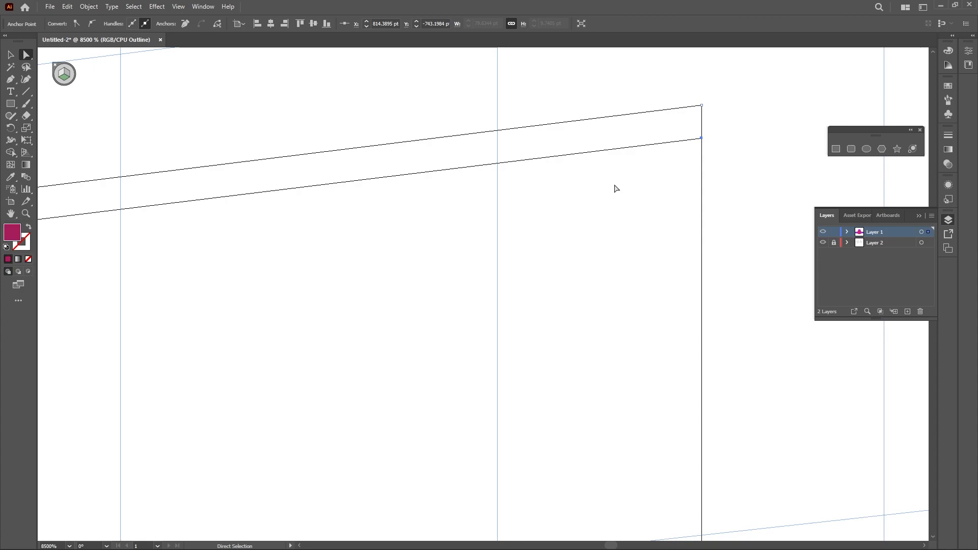
scroll(614, 189, "down", 3)
key("ctrl+y")
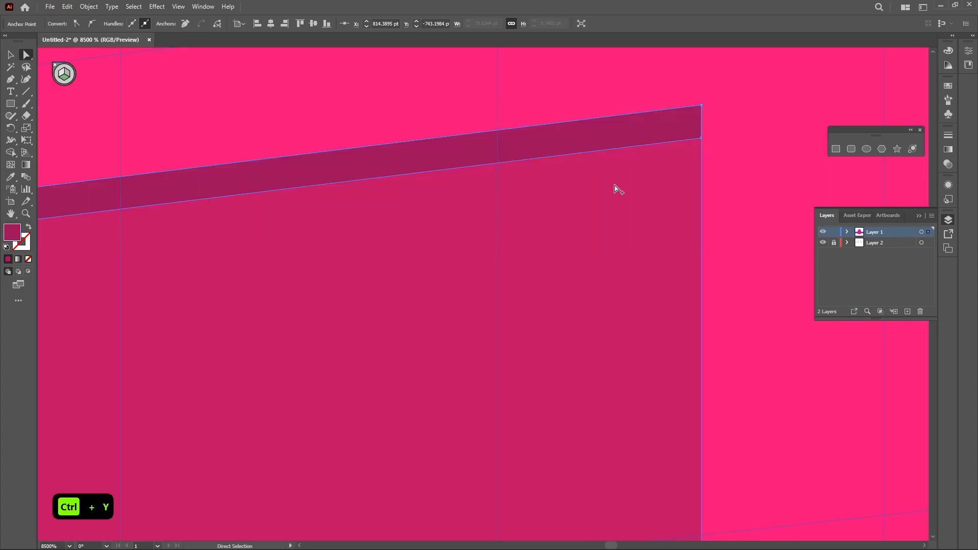
Set the top strip's fill to a81d5c
scroll(617, 190, "down", 1)
left_click(469, 233)
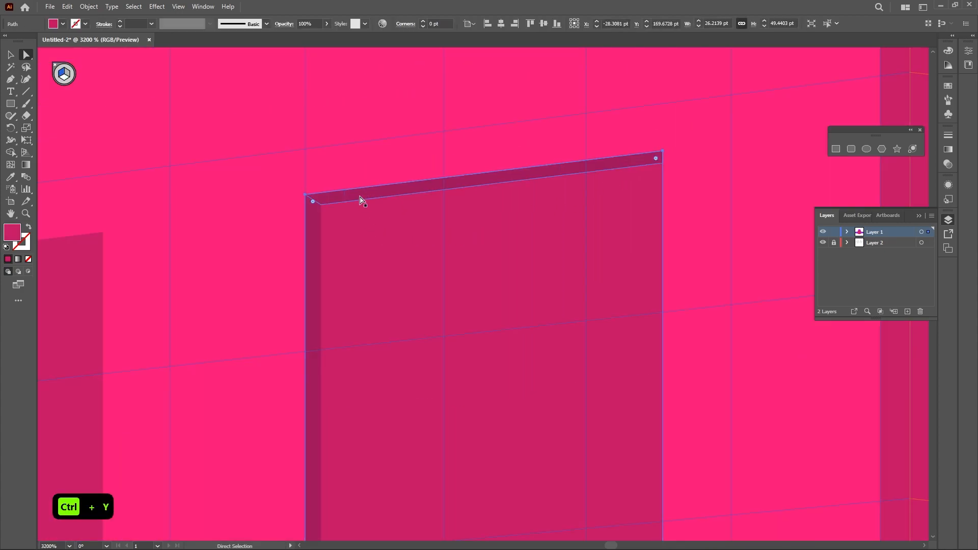
double_click(12, 234)
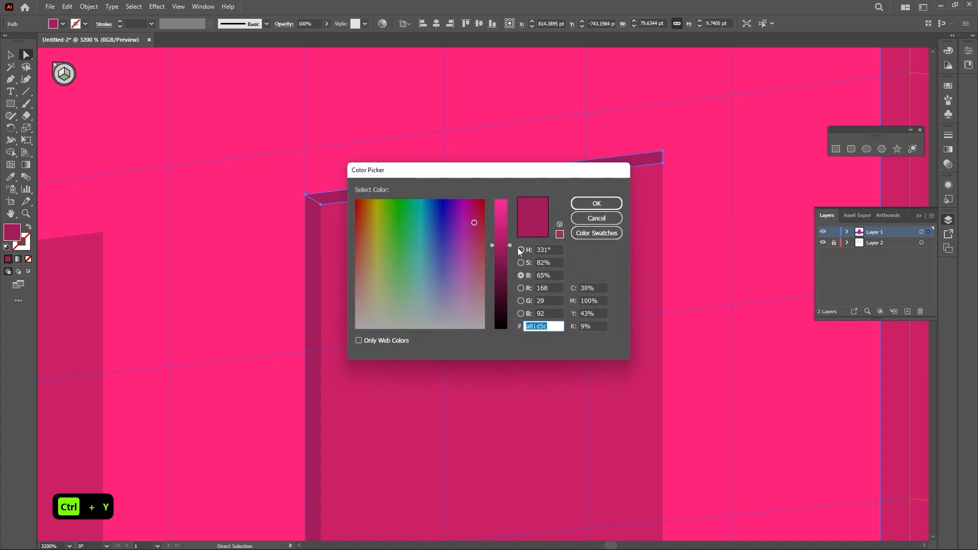
left_click(595, 203)
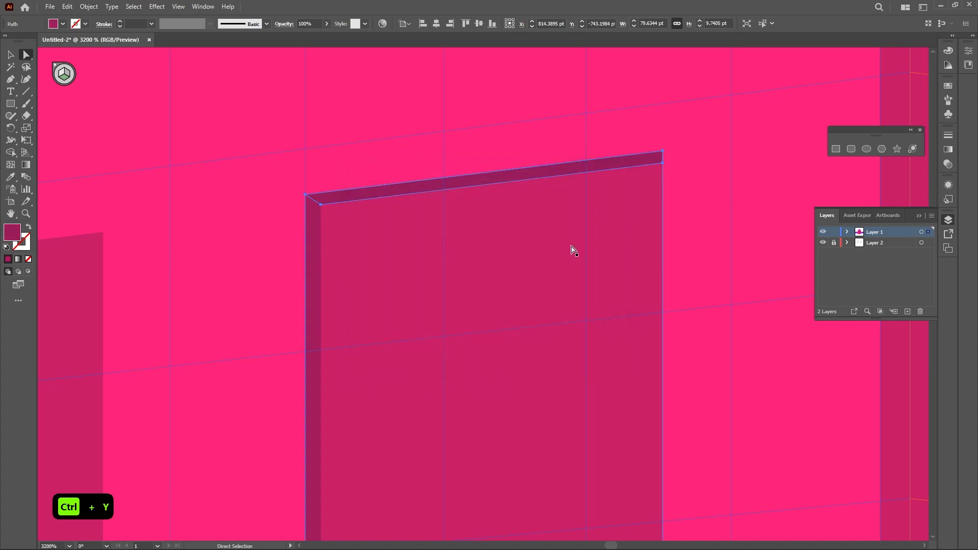
Examine the window's top and side reveals at several zoom levels
left_click(739, 267)
scroll(734, 264, "down", 1)
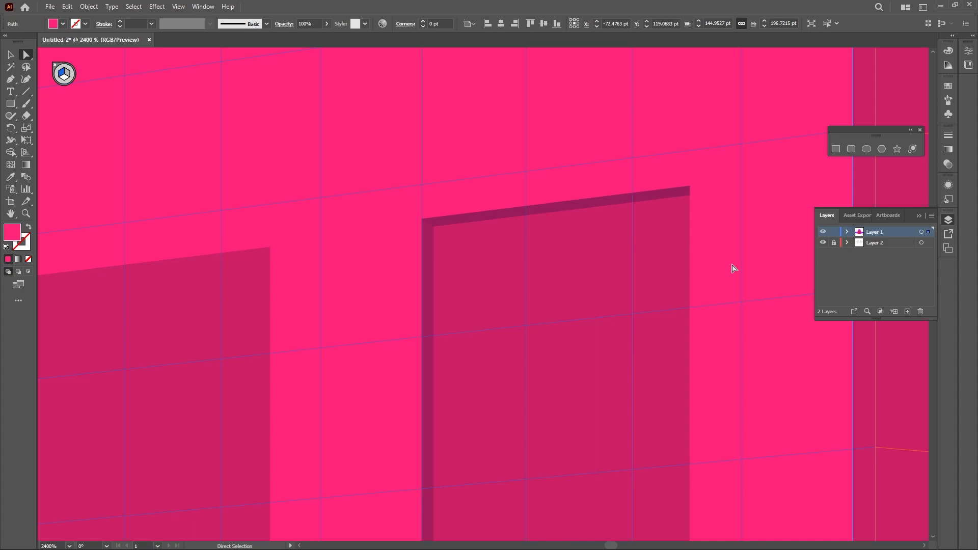
key("space")
left_click_drag(649, 262, 575, 207)
scroll(399, 174, "up", 2)
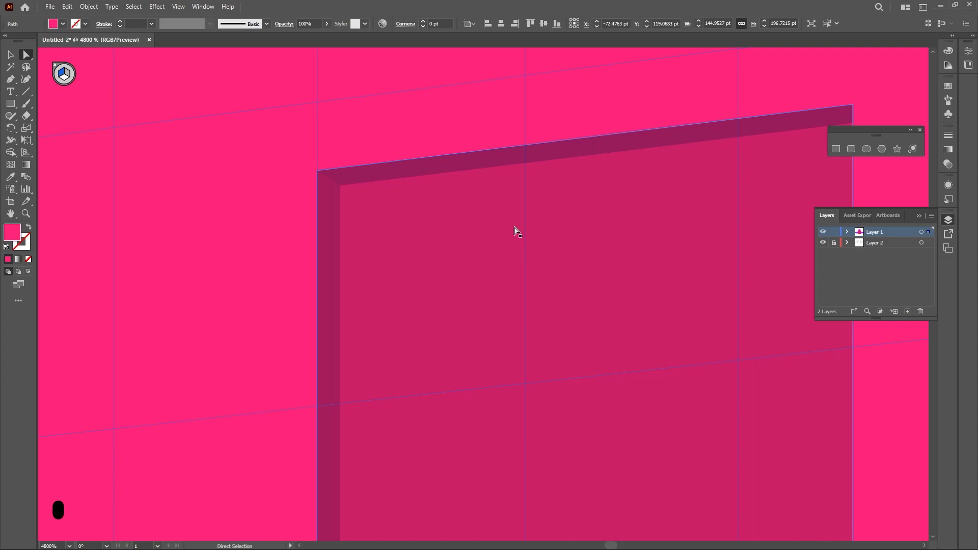
scroll(637, 214, "down", 2)
key("space")
left_click_drag(659, 244, 559, 158)
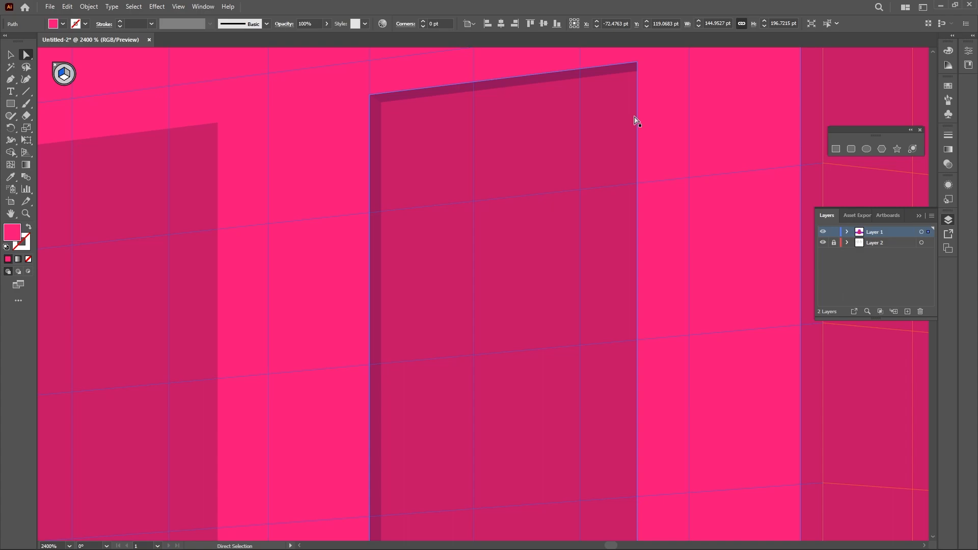
scroll(634, 120, "down", 2)
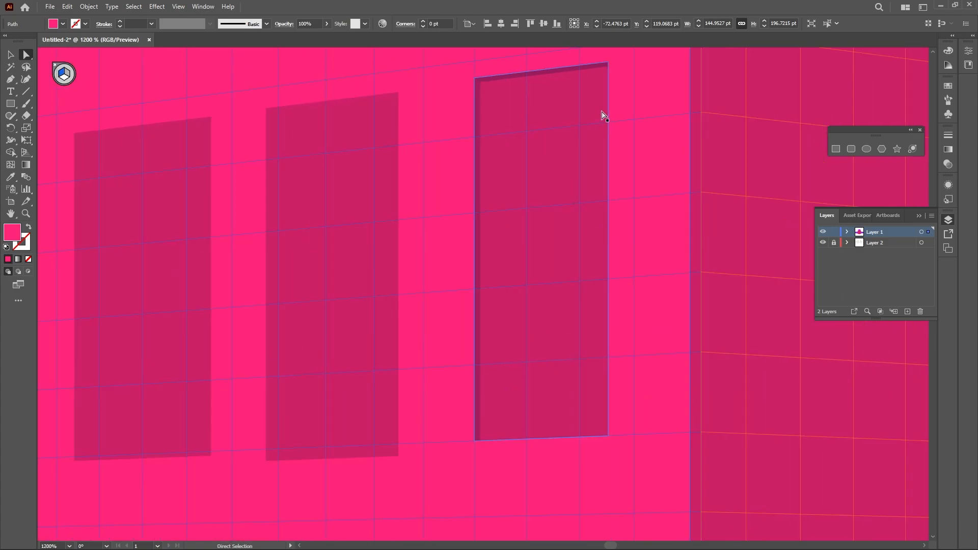
scroll(604, 111, "up", 2)
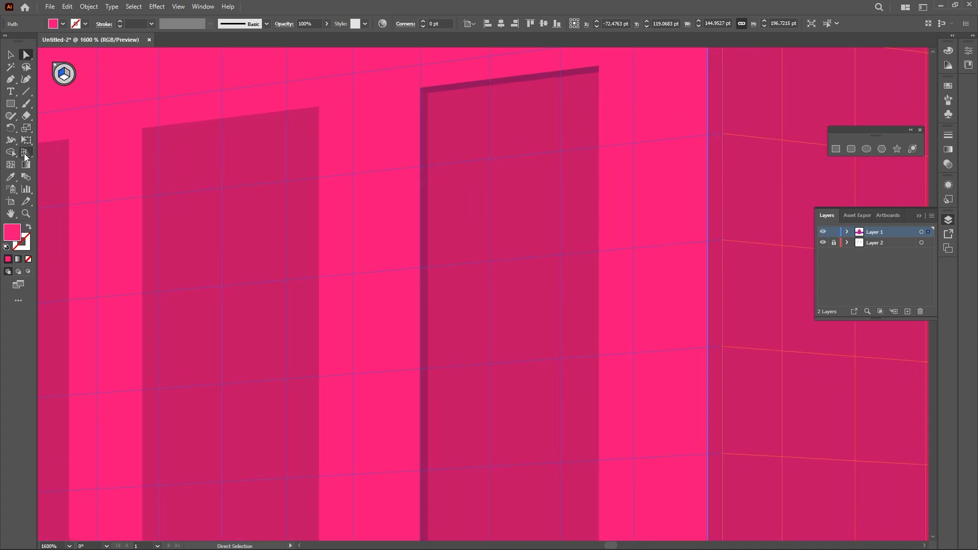
Draw a thin vertical strip along the third window's right edge with the perspective Rectangle tool
left_click(25, 155)
left_click(836, 148)
scroll(578, 117, "down", 1)
left_click_drag(574, 116, 570, 116)
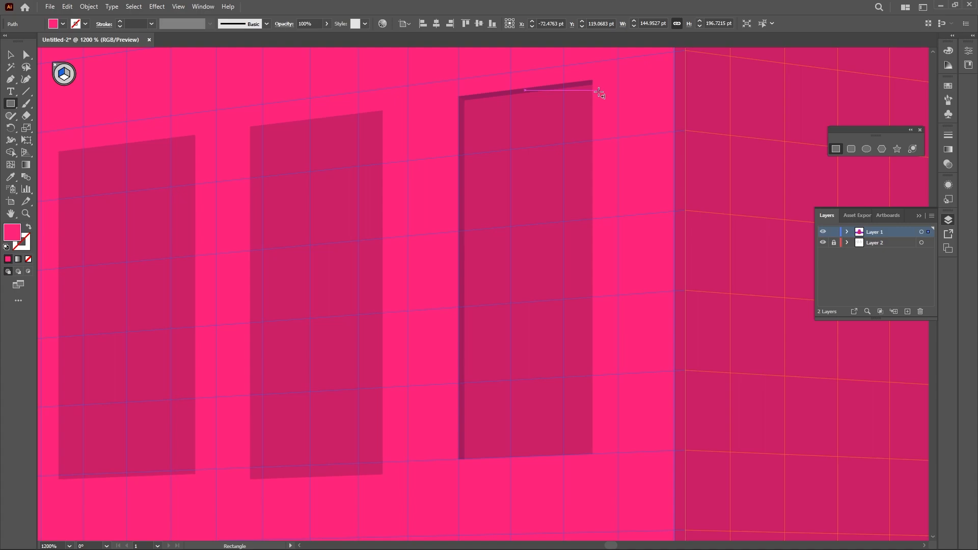
left_click_drag(594, 79, 592, 457)
key("v")
key("s")
key("v")
Move the right strip's top-left anchor down to meet the top strip's lower edge, in outline view
scroll(626, 113, "up", 6)
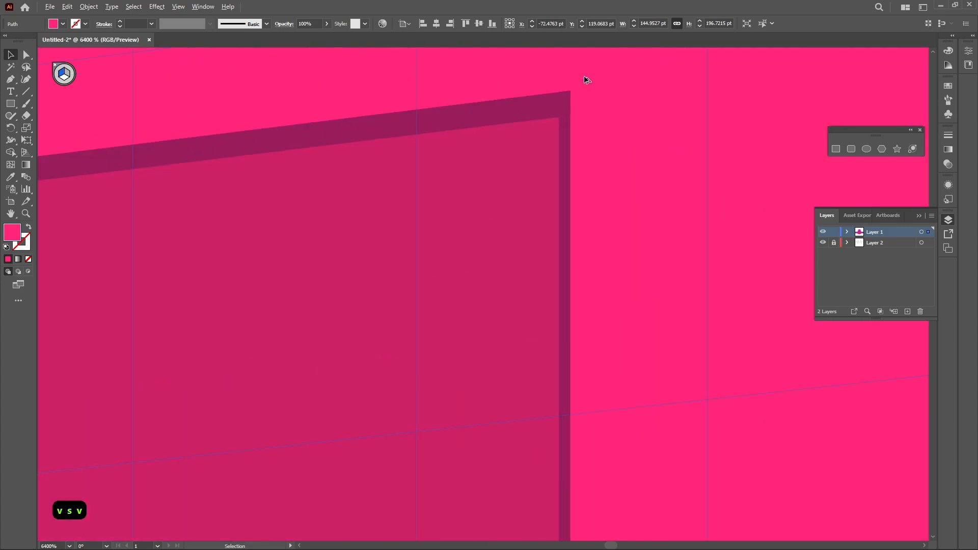
key("a")
left_click(643, 177)
left_click(650, 222)
left_click(642, 165)
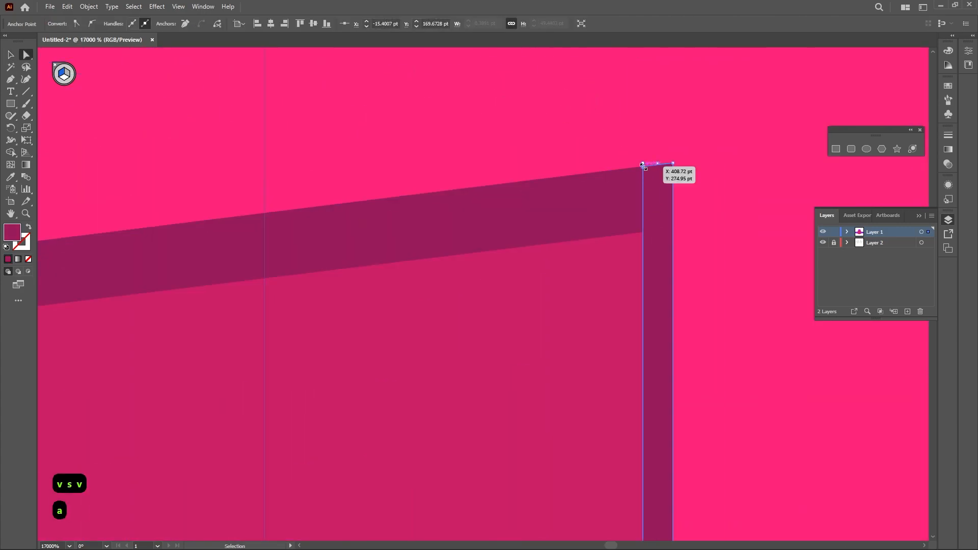
key("ctrl+y")
left_click_drag(643, 165, 644, 231)
scroll(613, 275, "down", 1)
scroll(611, 278, "up", 1)
left_click(614, 322)
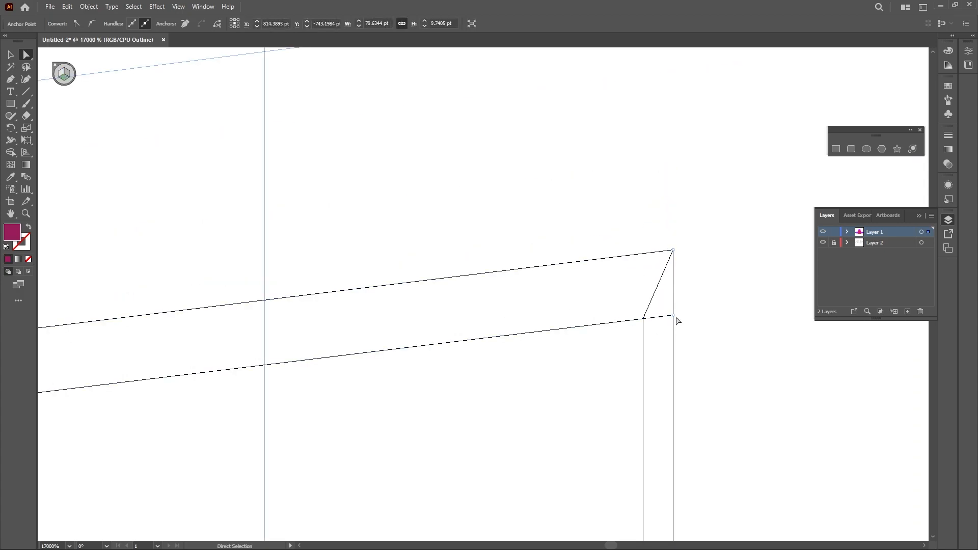
left_click_drag(675, 316, 594, 342)
key("ctrl+z")
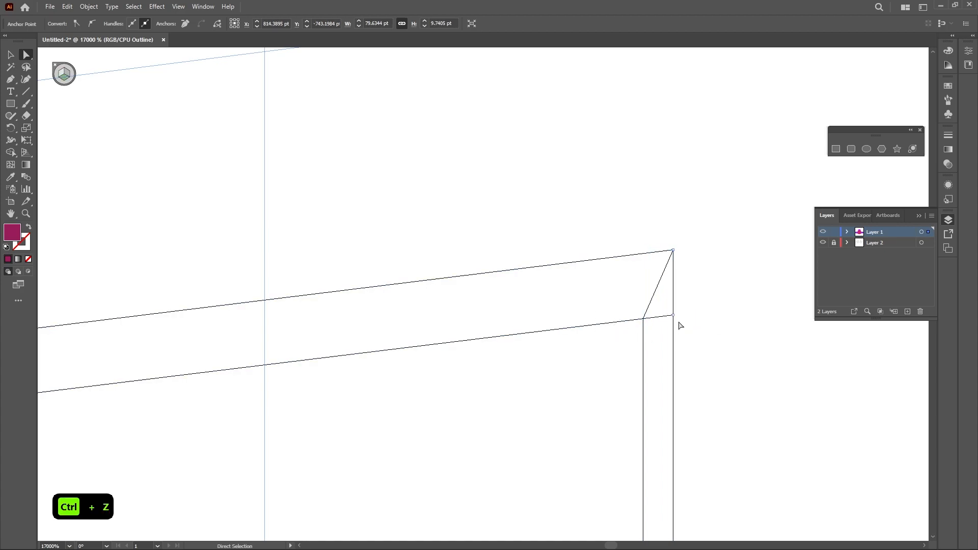
left_click_drag(674, 317, 689, 320)
key("ctrl+z")
Lock the side strip, move the top strip's lower-right anchor onto the inner corner, and unlock everything
key("ctrl+2")
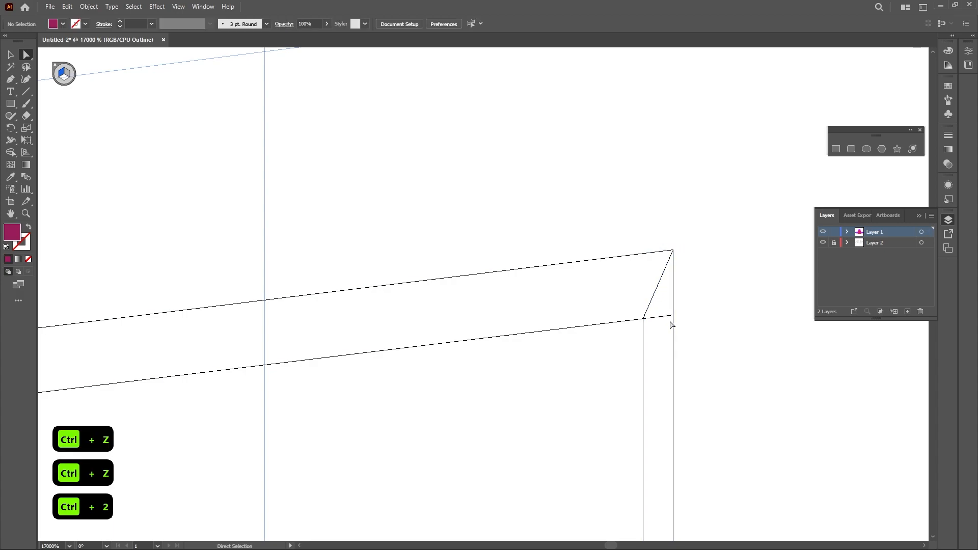
left_click_drag(674, 321, 643, 321)
left_click(602, 345)
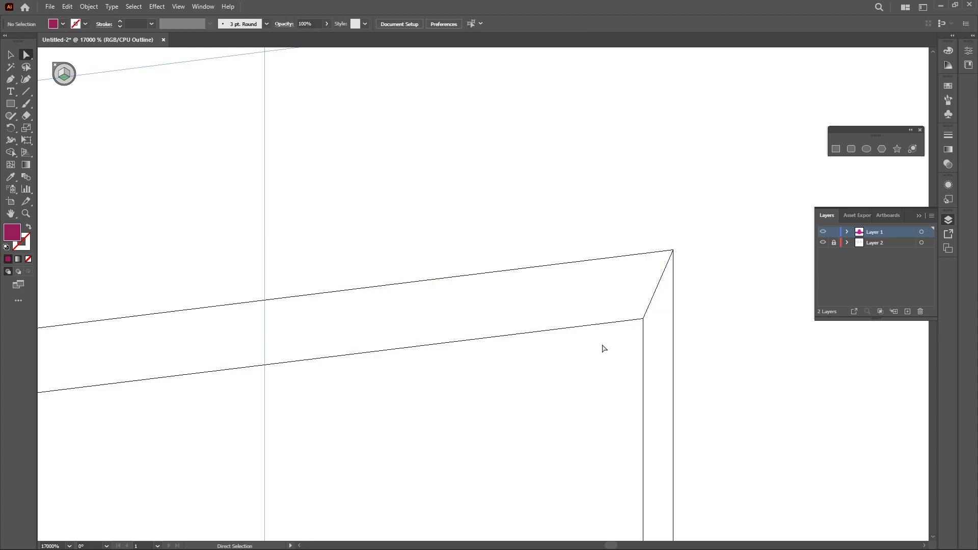
key("ctrl+alt+2")
left_click(603, 348)
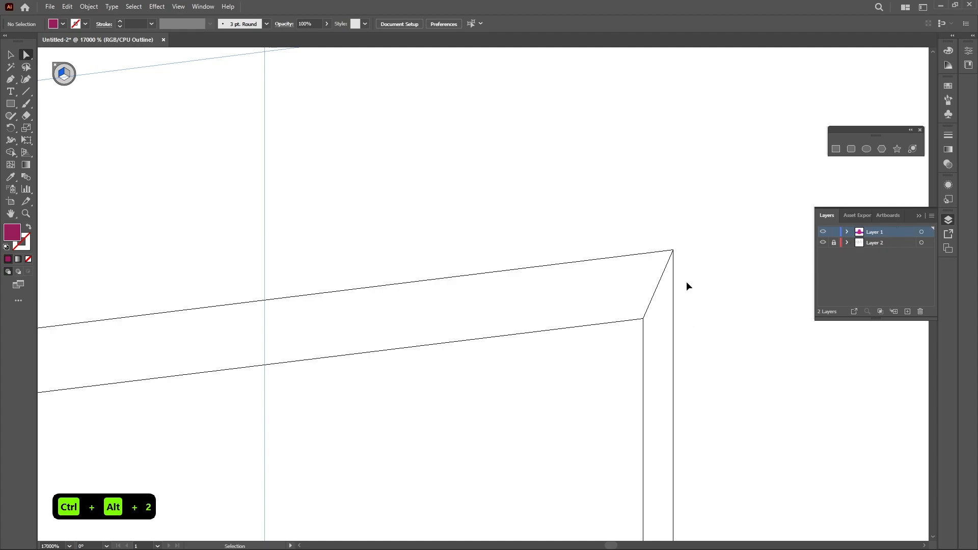
Give the right-edge strip a darker shade of the window fill
key("ctrl+y")
left_click(662, 348)
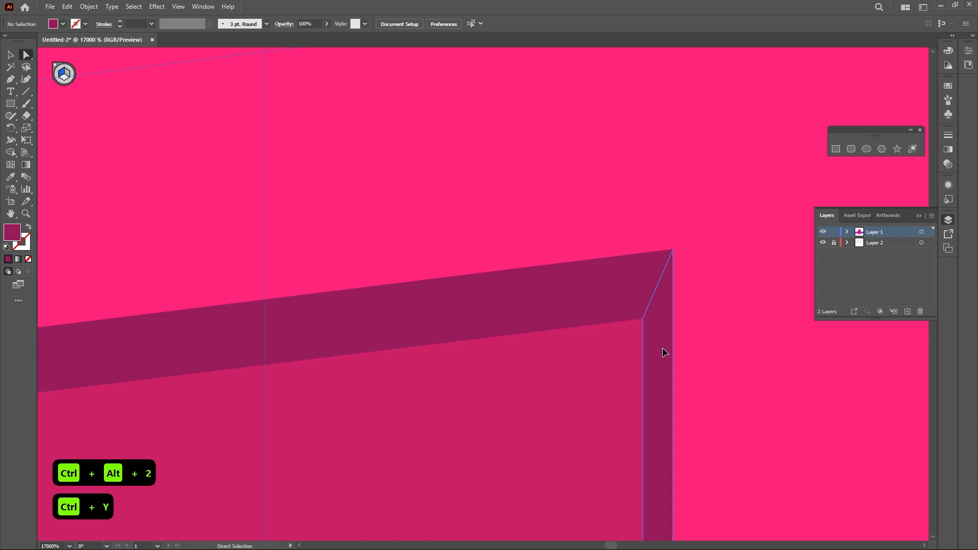
double_click(12, 232)
left_click_drag(509, 253, 508, 270)
left_click(596, 204)
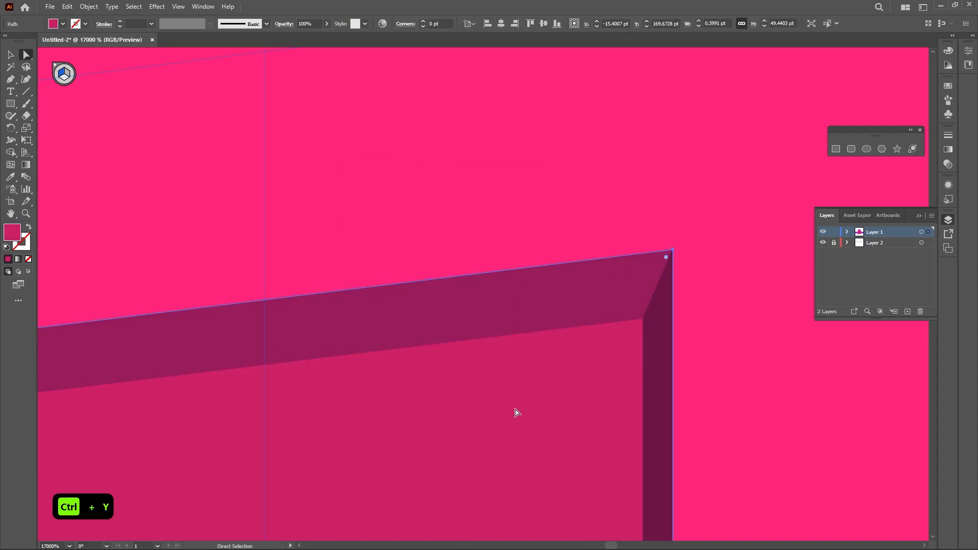
Select the top reveal strip above the third window and set its fill to a darker shade in the Color Picker
scroll(516, 412, "down", 6)
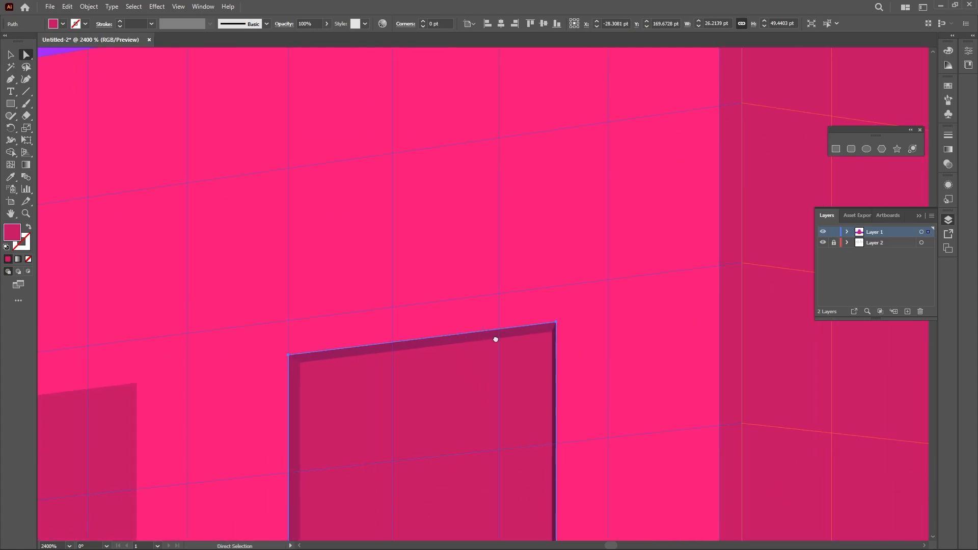
scroll(495, 361, "down", 5)
scroll(522, 234, "down", 2)
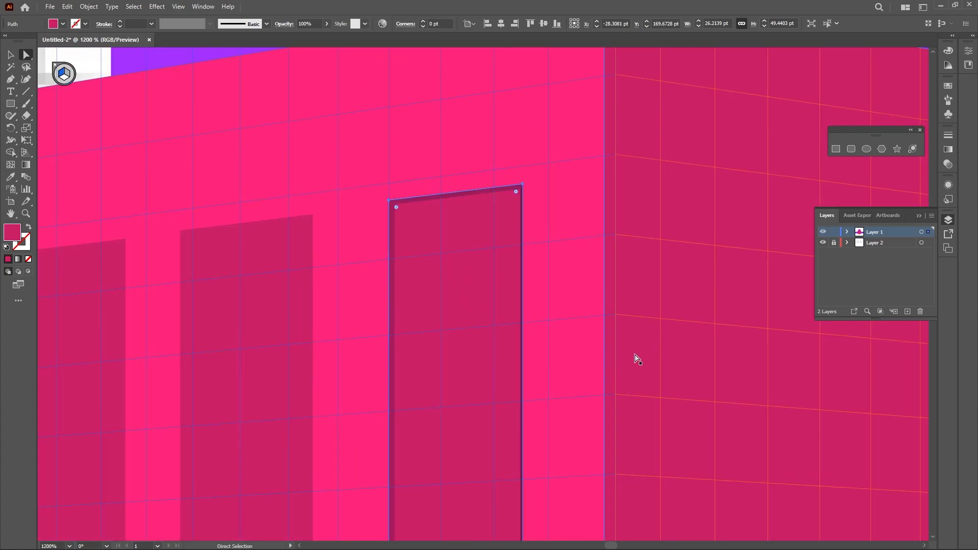
left_click(284, 195)
left_click_drag(631, 403, 632, 289)
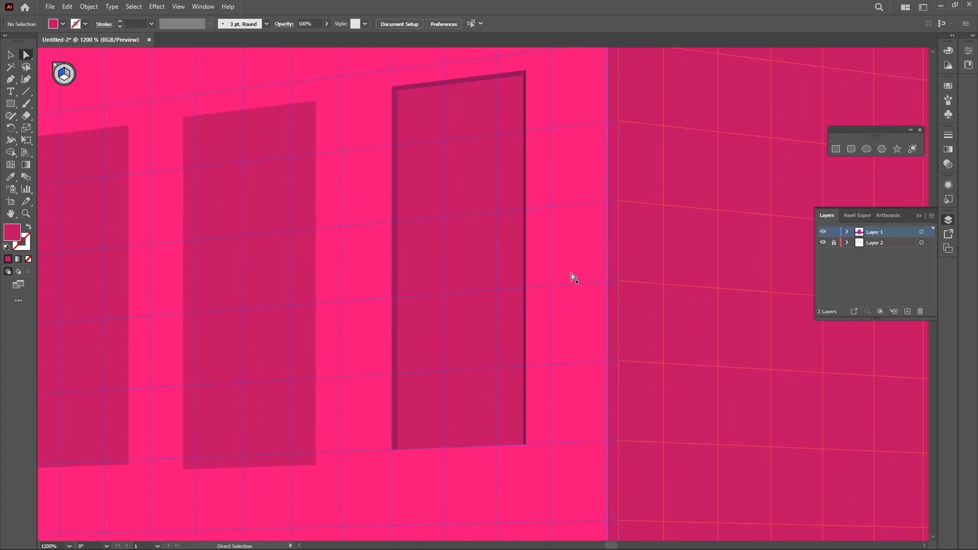
left_click_drag(397, 98, 407, 91)
double_click(14, 233)
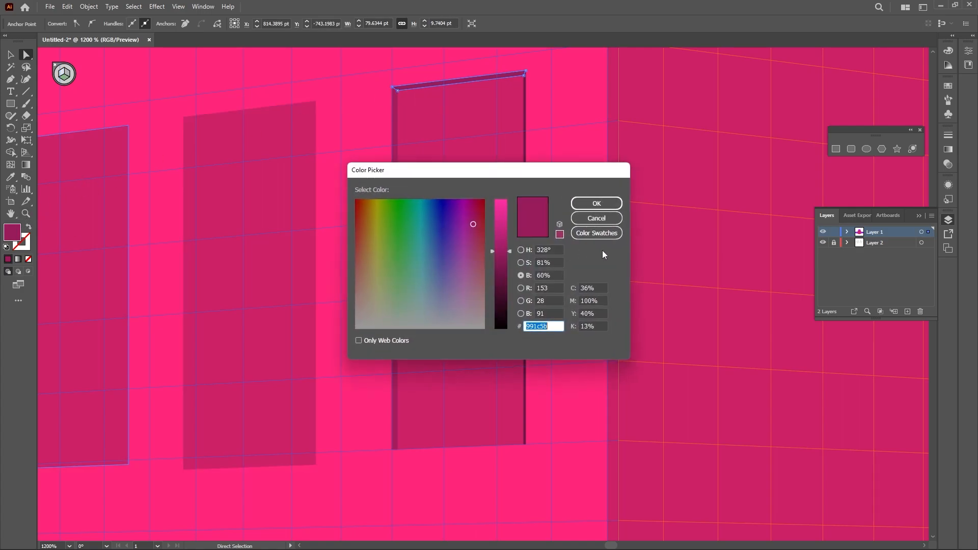
left_click_drag(510, 252, 510, 264)
left_click(595, 203)
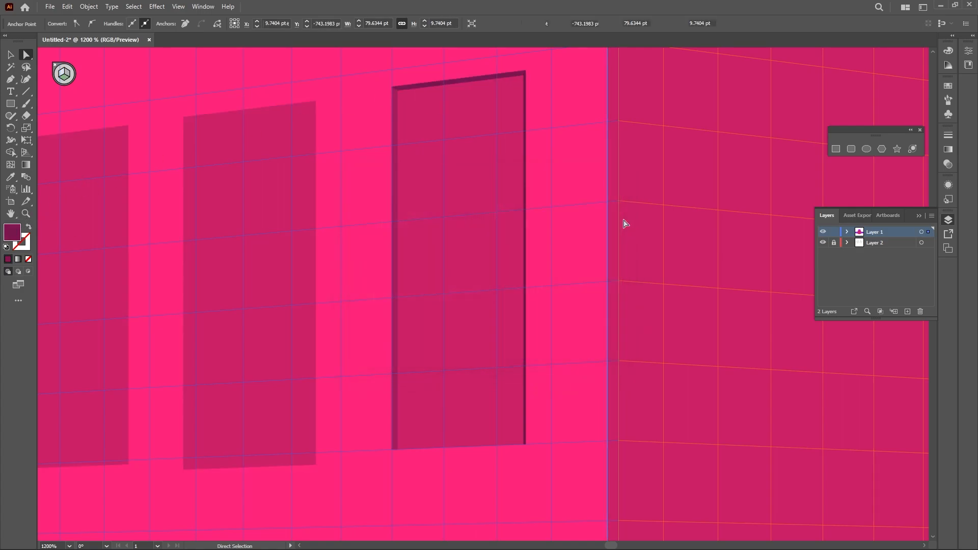
Select the right-edge reveal strip and darken its fill further in the Color Picker
left_click(525, 153)
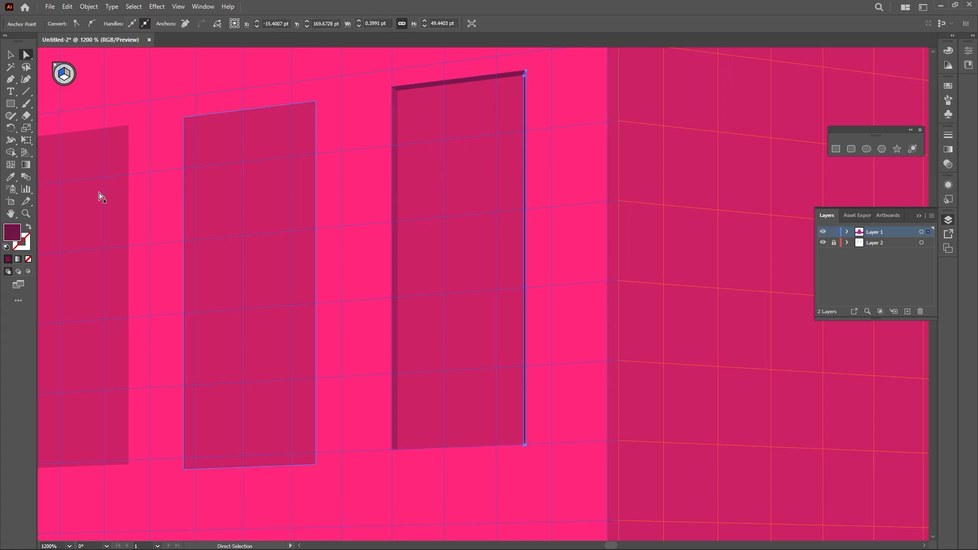
double_click(11, 233)
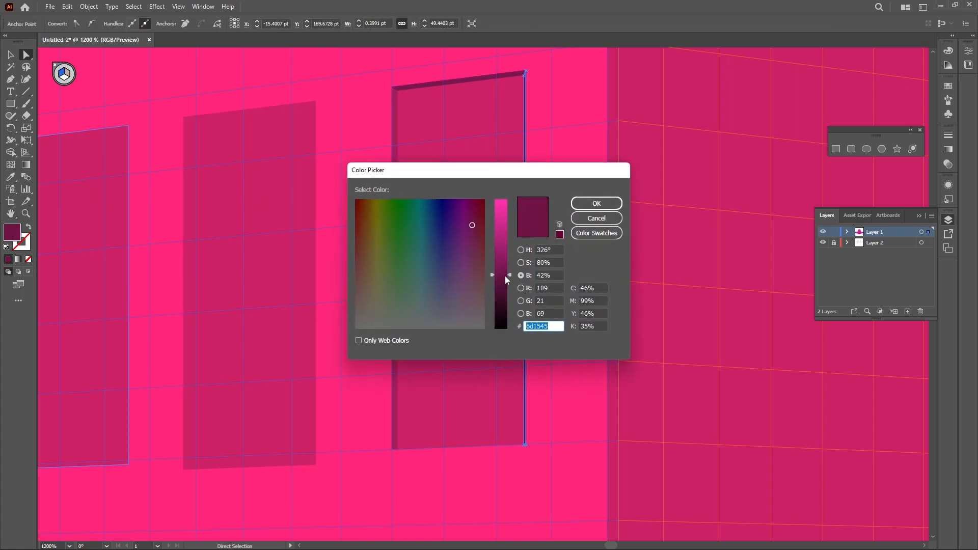
left_click_drag(506, 276, 511, 285)
left_click(591, 204)
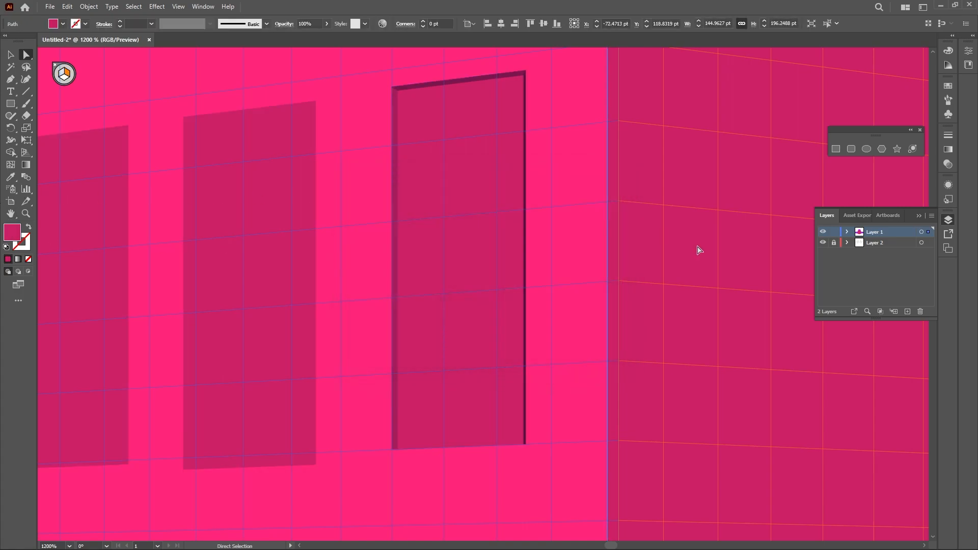
Hide the perspective grid to preview the window reveals, then show the grid again
left_click(178, 6)
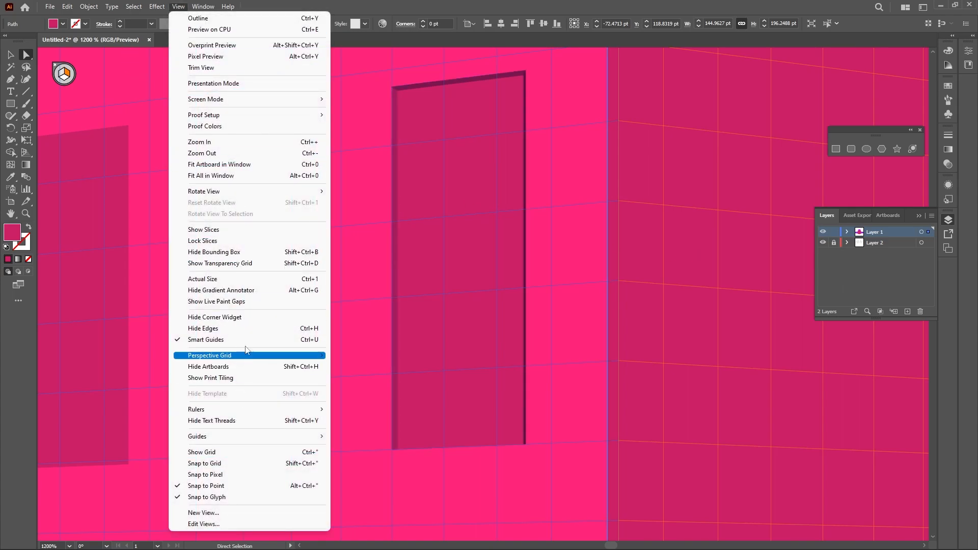
mouse_move(253, 356)
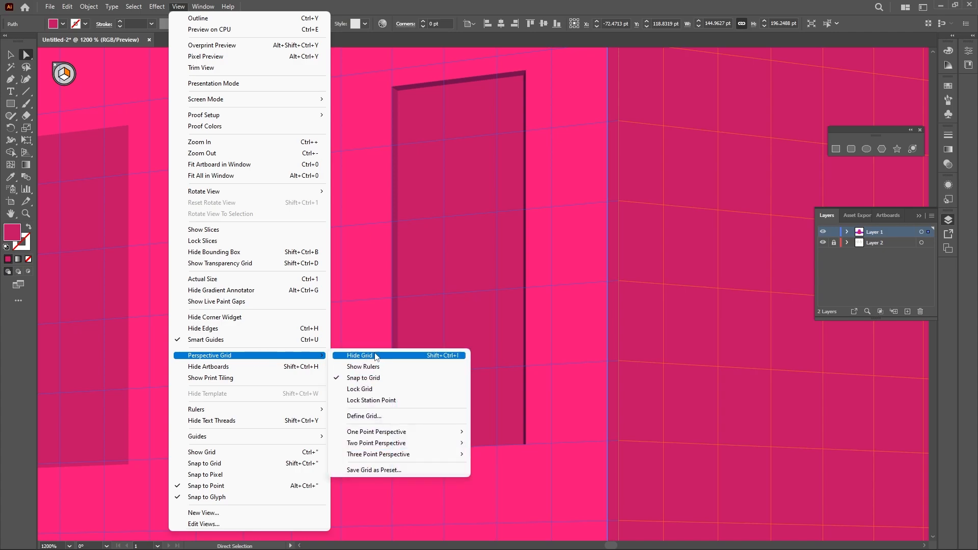
left_click(356, 353)
scroll(651, 336, "down", 1)
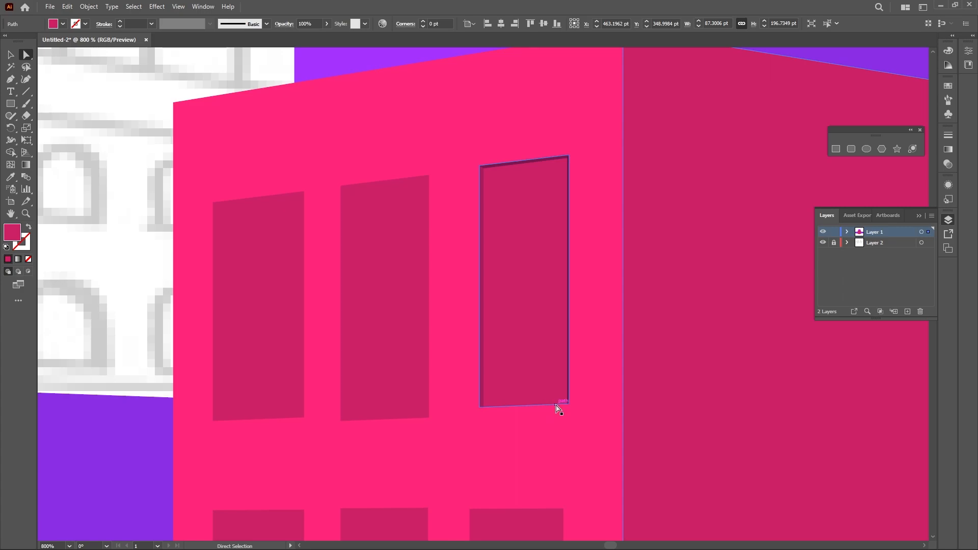
scroll(557, 408, "up", 3)
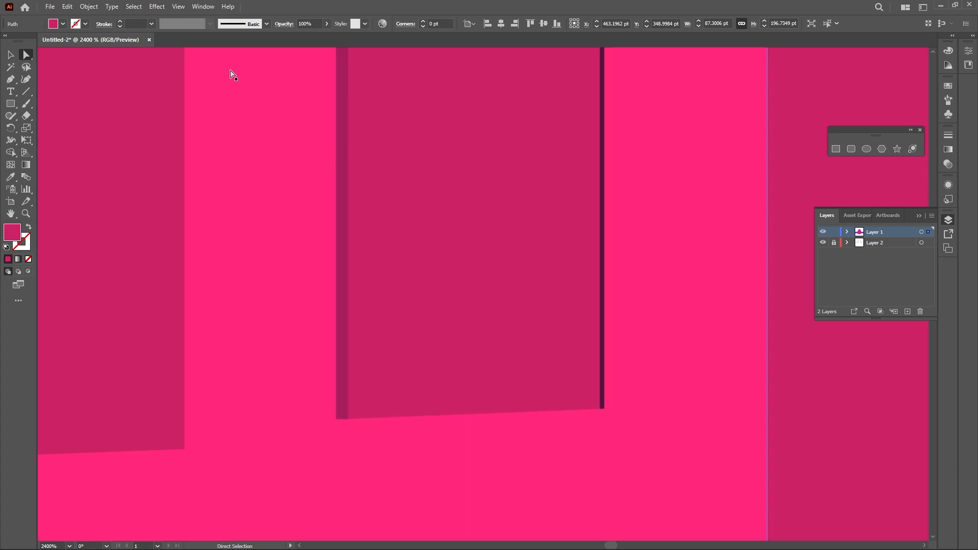
left_click(180, 9)
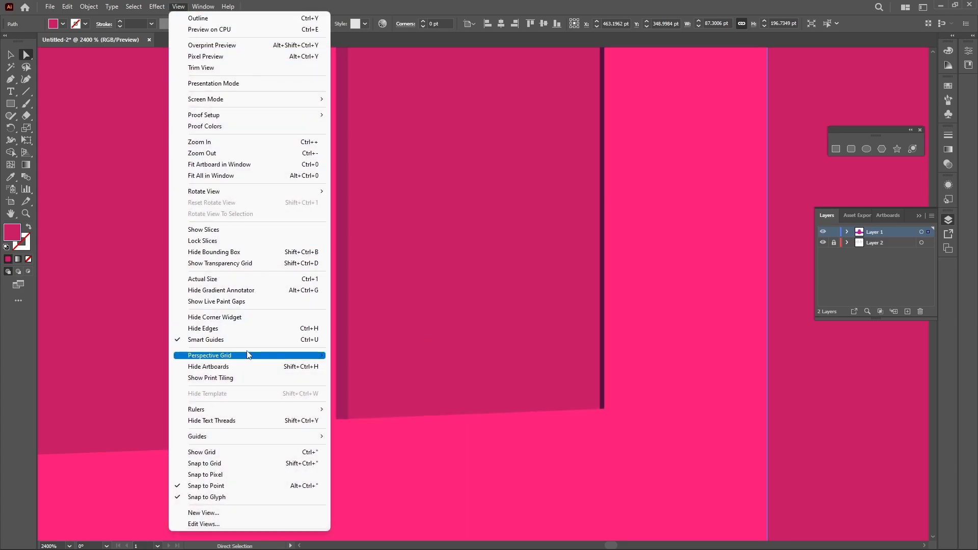
mouse_move(246, 355)
left_click(448, 356)
scroll(546, 419, "up", 1)
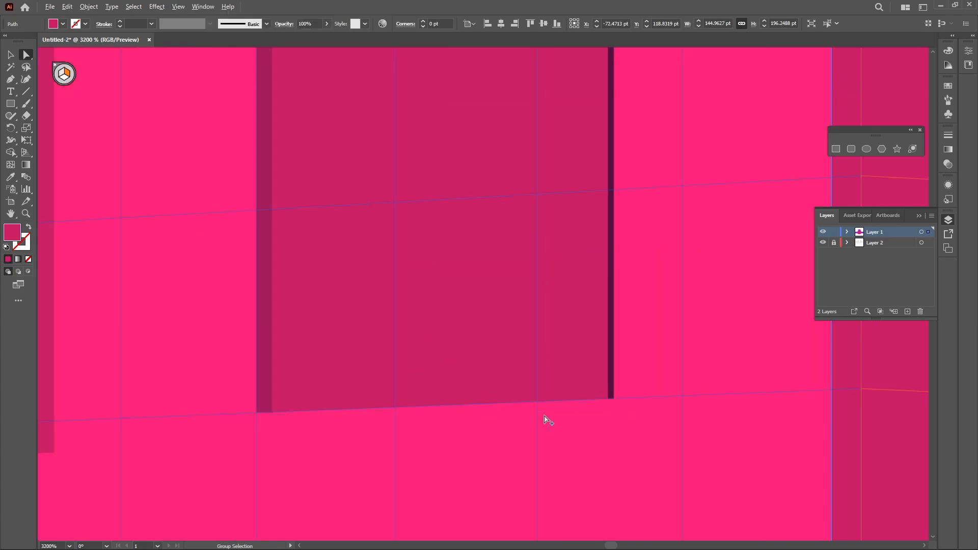
scroll(386, 406, "up", 1)
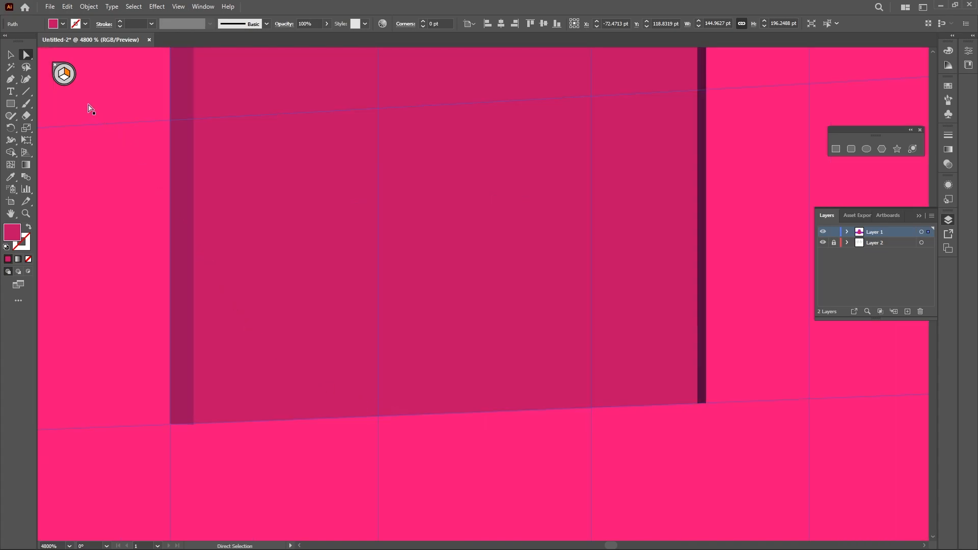
Switch to the horizontal grid plane and draw a thin strip along the window's bottom edge with the perspective Rectangle tool
left_click(25, 152)
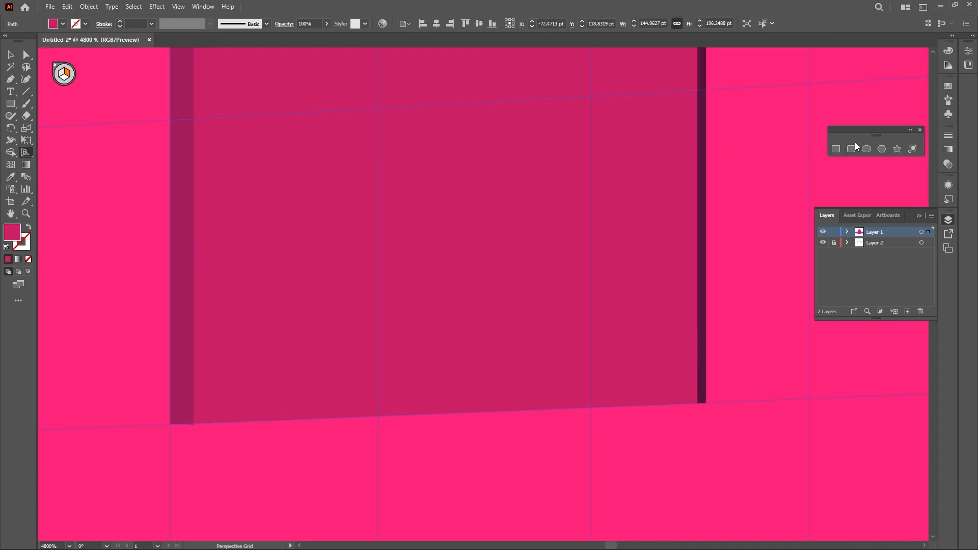
left_click(835, 149)
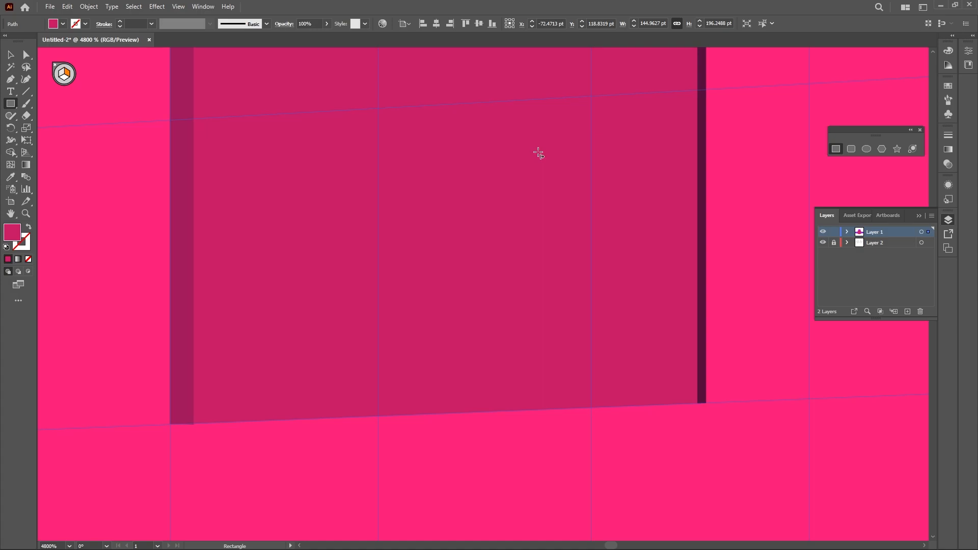
key("2")
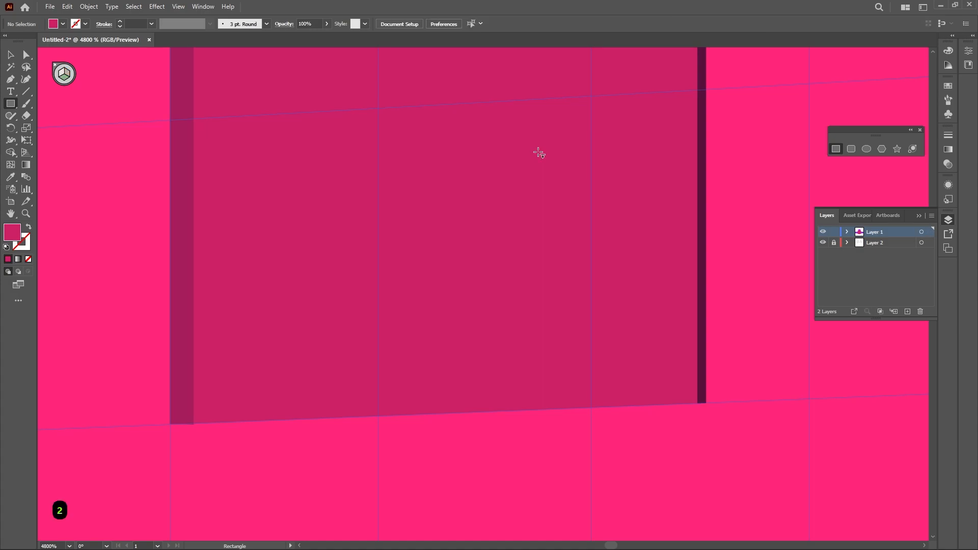
left_click_drag(705, 405, 171, 426)
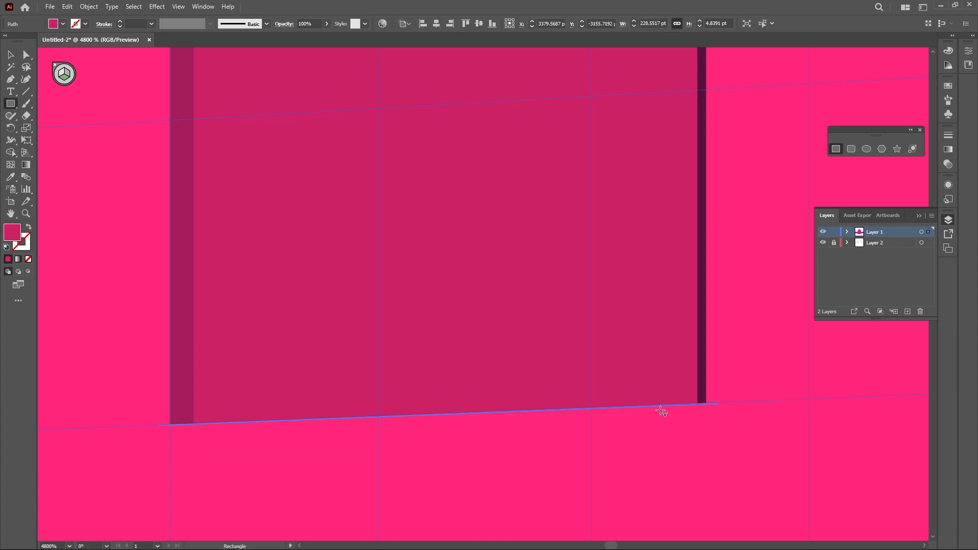
key("ctrl+z")
left_click_drag(709, 405, 172, 425)
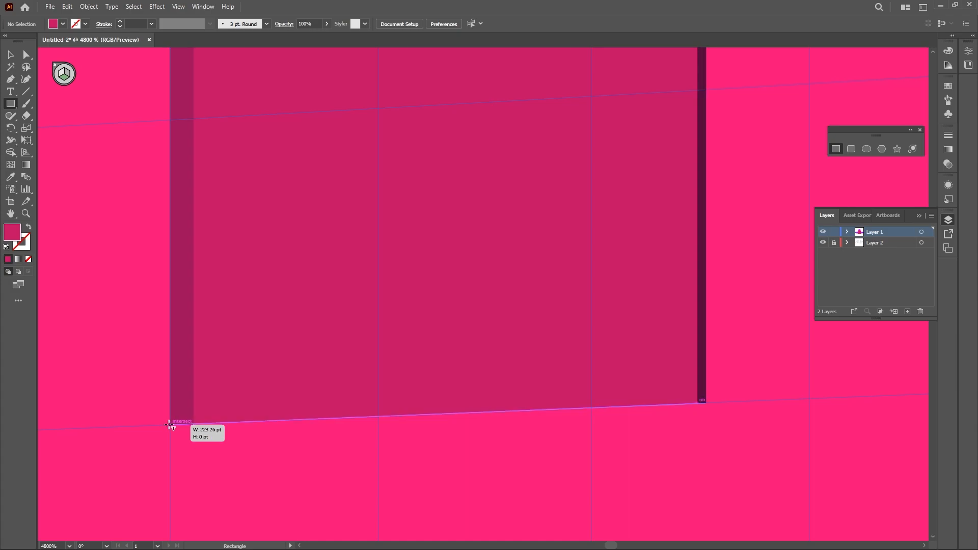
left_click_drag(168, 425, 169, 425)
key("v")
key("s")
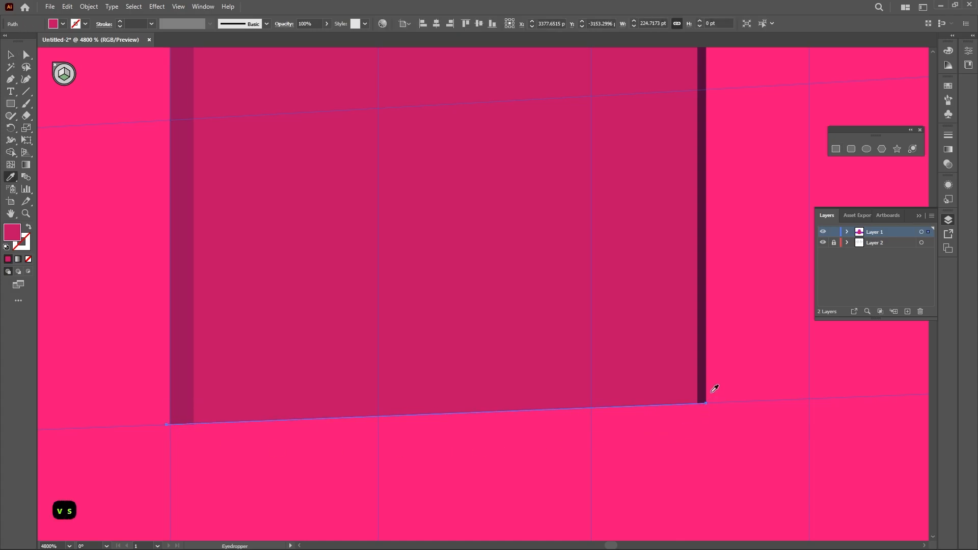
key("v")
left_click(337, 483)
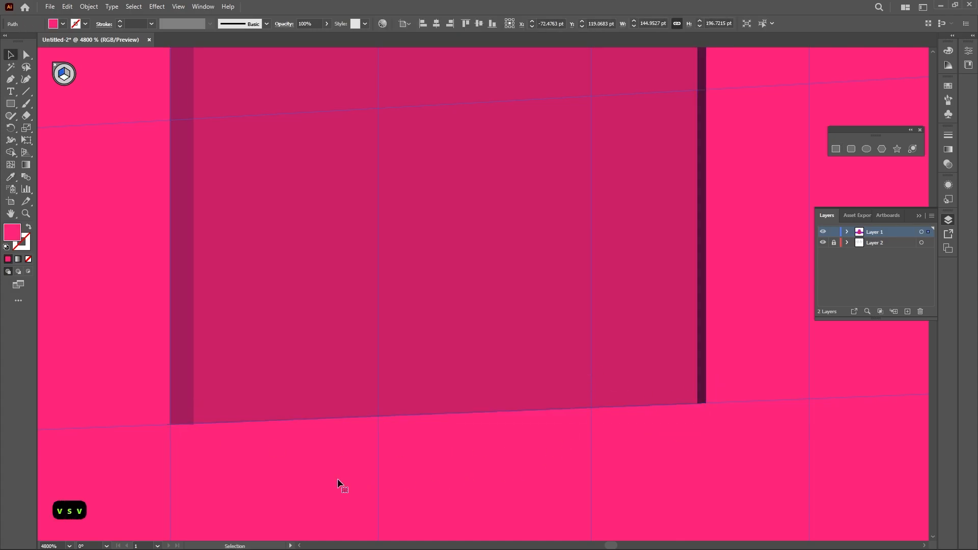
Hide the perspective grid and, in outline view, move the bottom strip's corner anchors to fit the window's lower edge
left_click(157, 6)
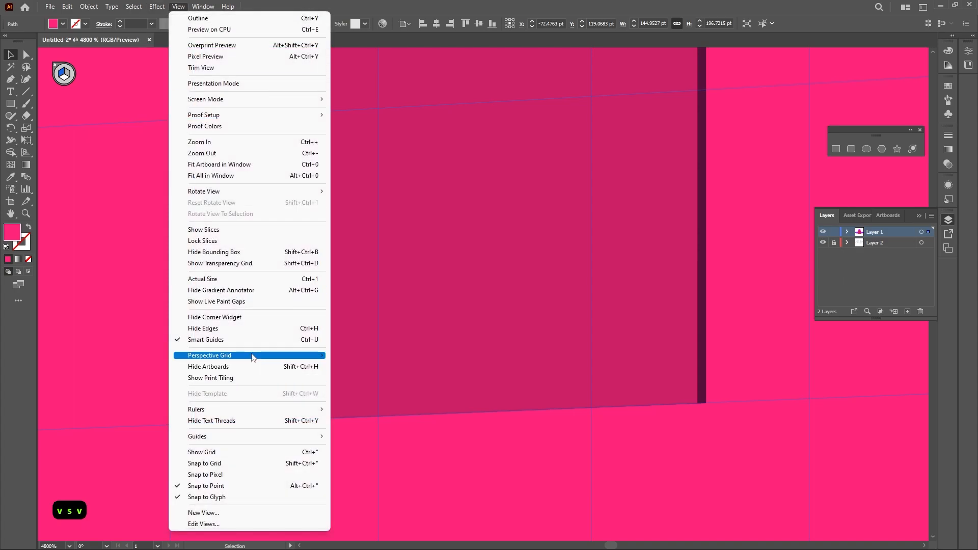
mouse_move(252, 355)
left_click(390, 355)
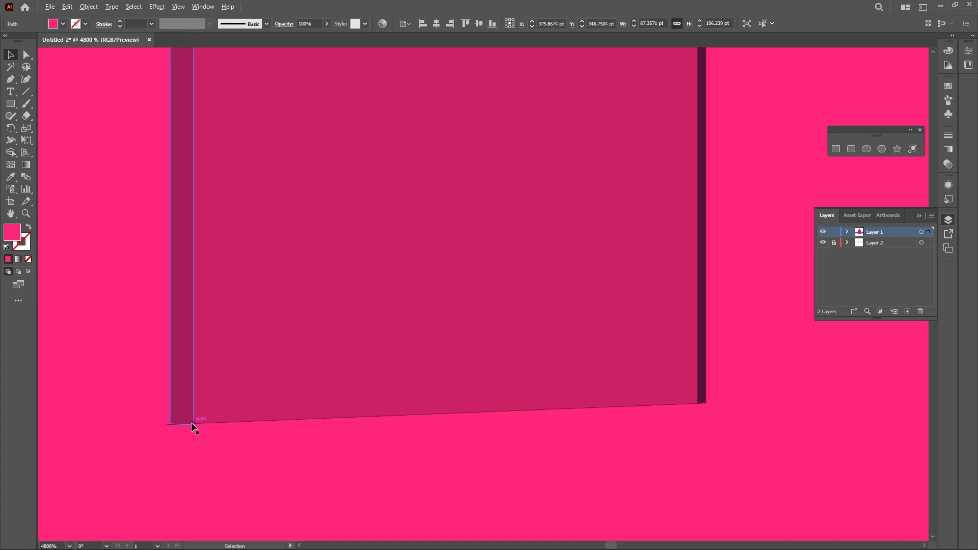
scroll(192, 427, "up", 5)
scroll(191, 431, "up", 3)
left_click_drag(129, 384, 350, 406)
key("a")
left_click(328, 382)
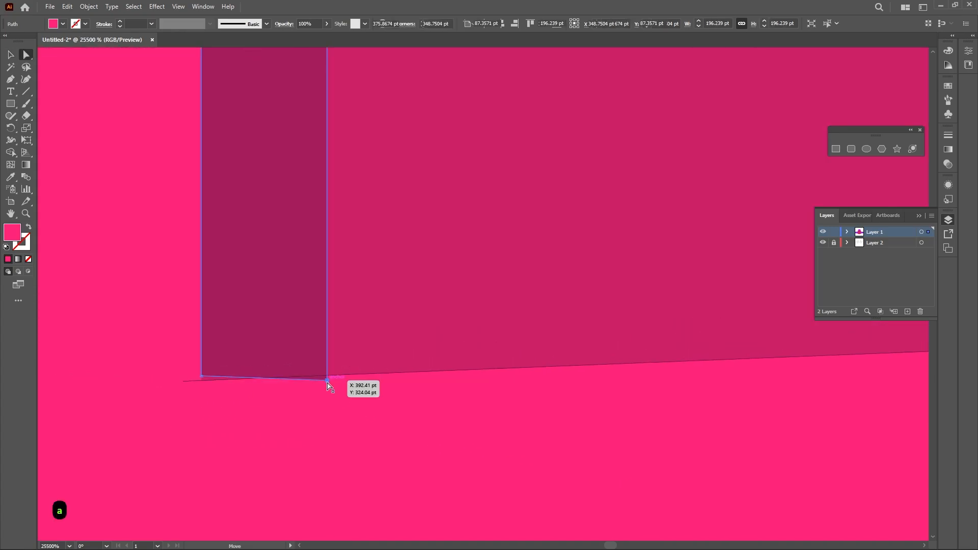
scroll(327, 385, "up", 4)
left_click_drag(243, 446, 631, 218)
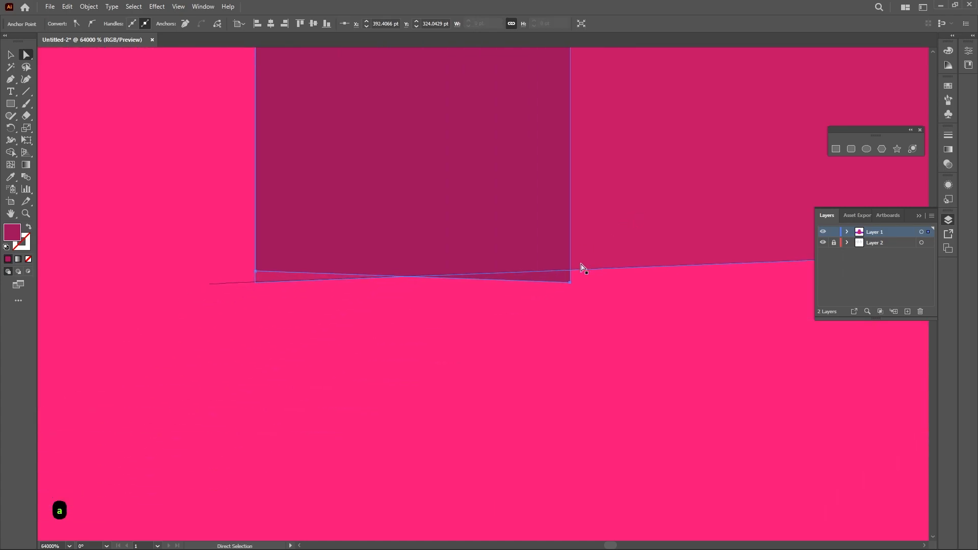
key("ctrl+y")
left_click_drag(570, 281, 570, 269)
mouse_move(257, 275)
left_mouse_down()
mouse_move(258, 284)
mouse_move(212, 283)
mouse_move(258, 282)
left_mouse_up()
Align the bottom strip's left anchors with the window's lower-left corner and return to preview mode
scroll(434, 319, "down", 4)
scroll(435, 318, "down", 2)
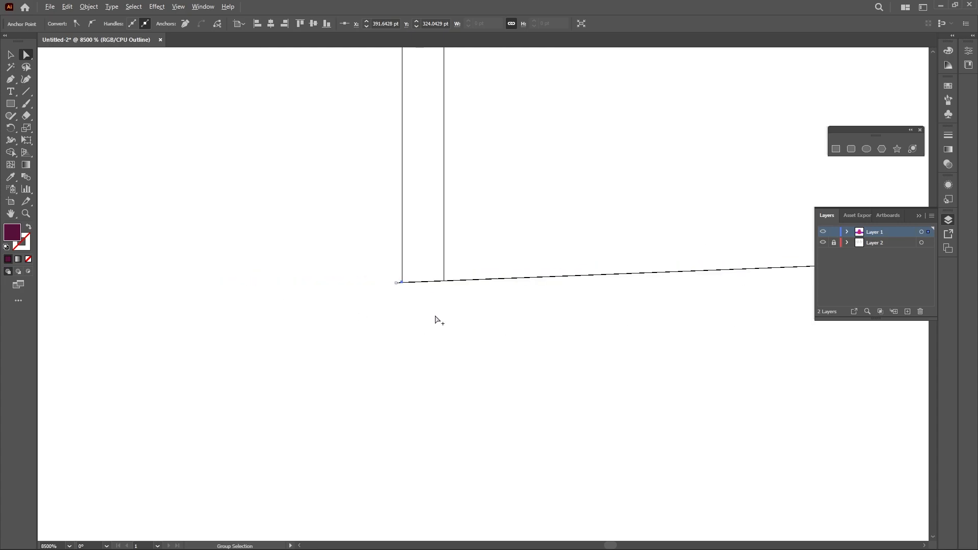
scroll(407, 298, "up", 4)
left_click_drag(643, 356, 172, 318)
left_click_drag(177, 281, 224, 325)
left_click_drag(211, 301, 250, 303)
scroll(385, 320, "down", 5)
scroll(385, 321, "down", 2)
scroll(385, 320, "down", 1)
left_click_drag(445, 284, 413, 364)
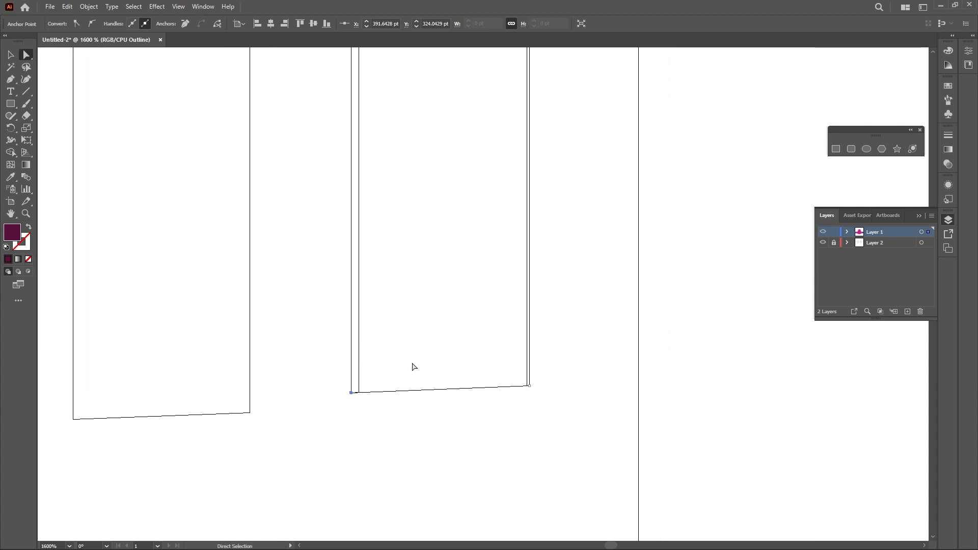
key("ctrl+y")
left_click(596, 364)
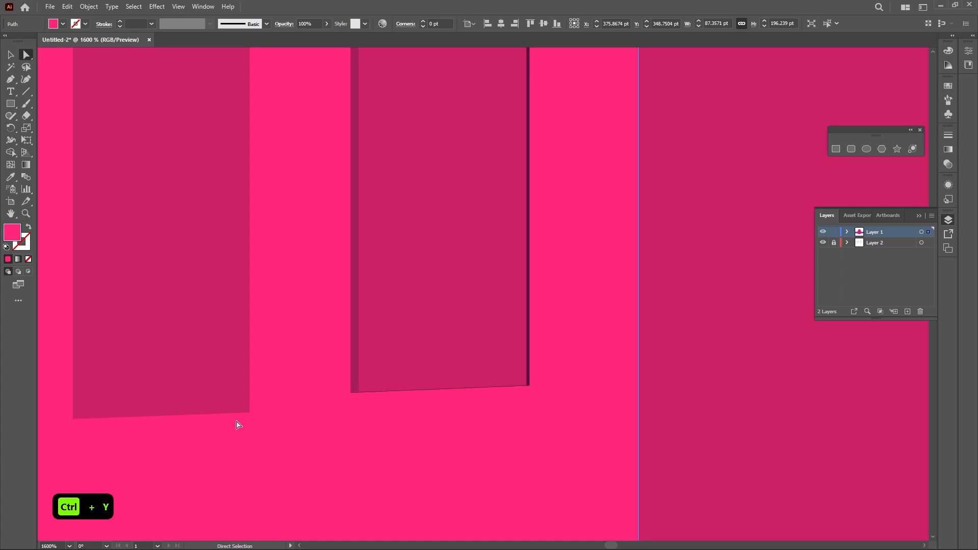
Zoom out to examine the whole building with its shaded window reveals
scroll(257, 421, "down", 2)
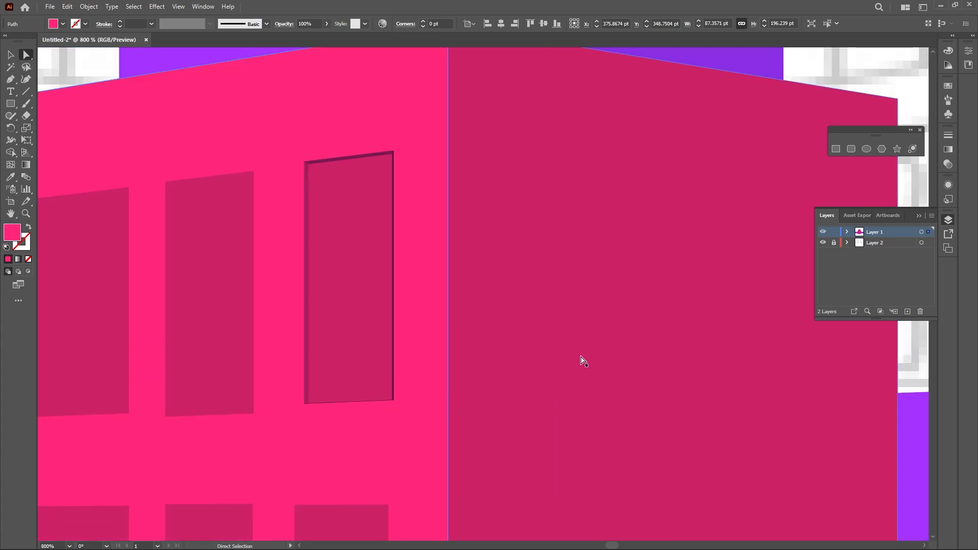
scroll(582, 360, "down", 1)
scroll(581, 356, "down", 1)
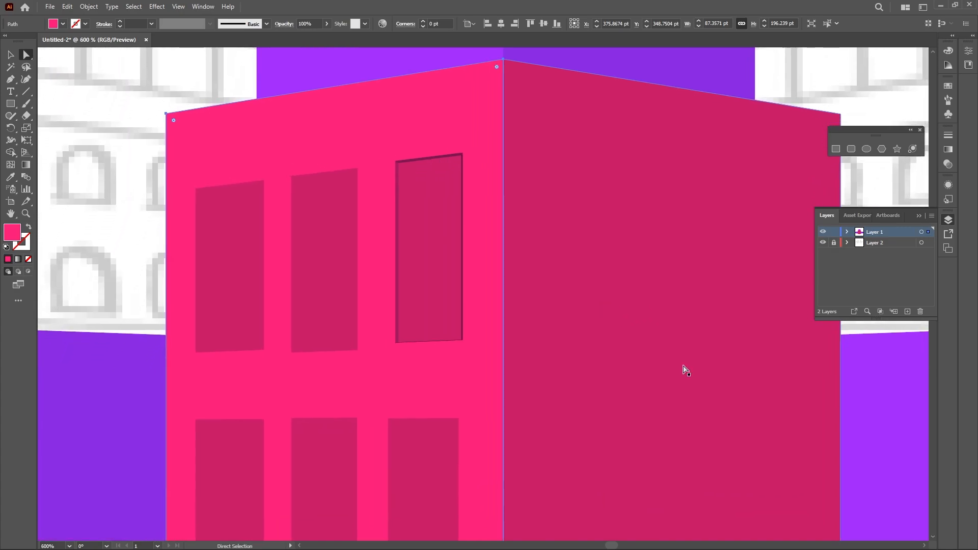
key("v")
left_click(866, 407)
scroll(865, 406, "down", 1)
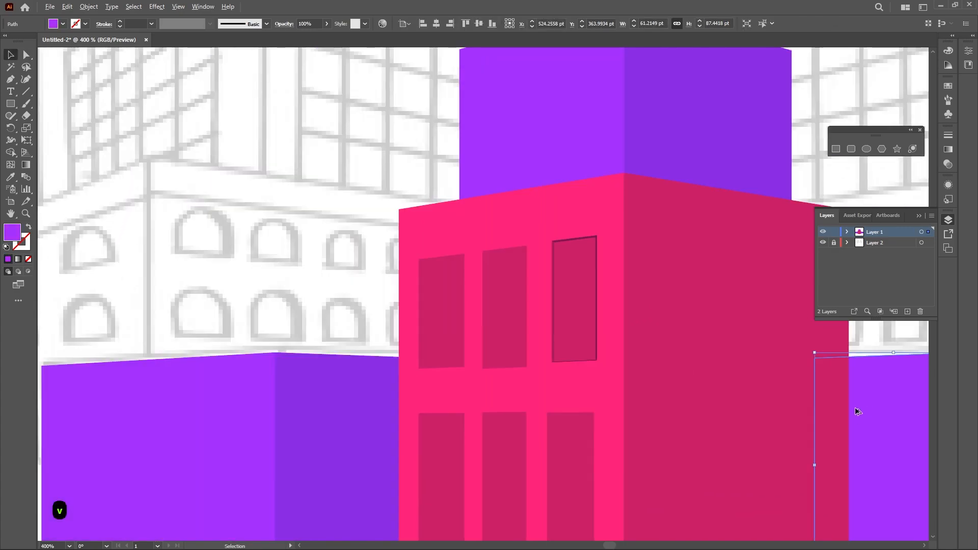
scroll(480, 284, "down", 1)
key("v")
left_click(759, 438)
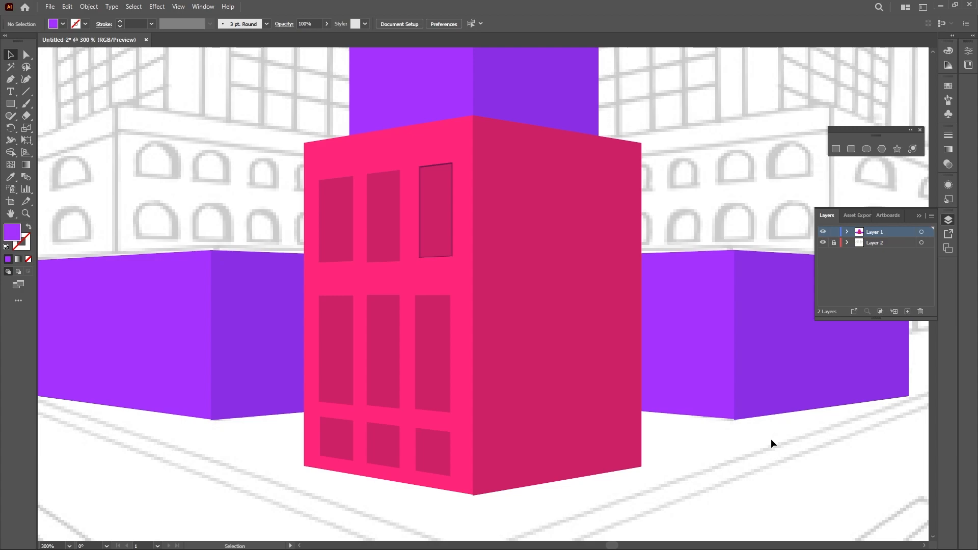
key("a")
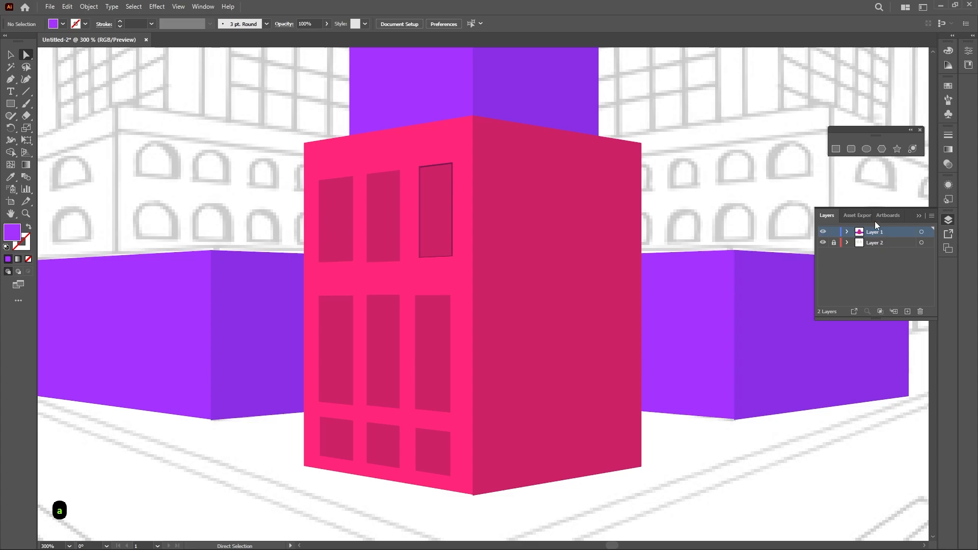
key("v")
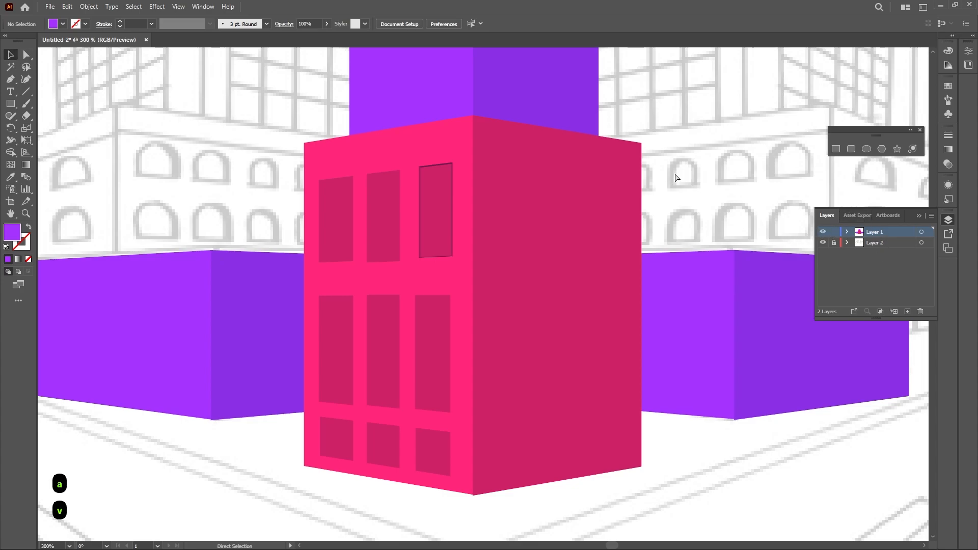
Select all the artwork and lower its opacity to 30% so the reference sketch shows through
key("ctrl+a")
left_click(304, 24)
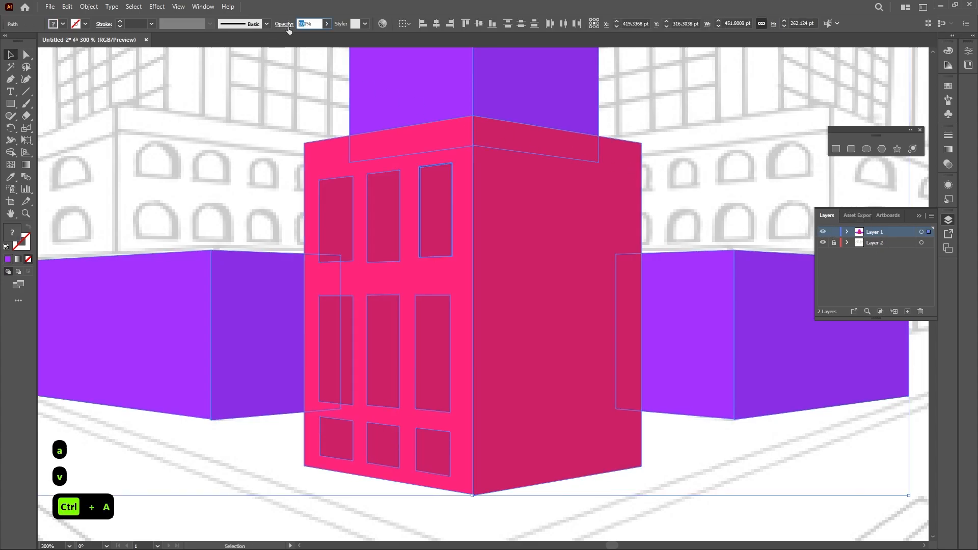
type("30")
key("Tab")
left_click(250, 121)
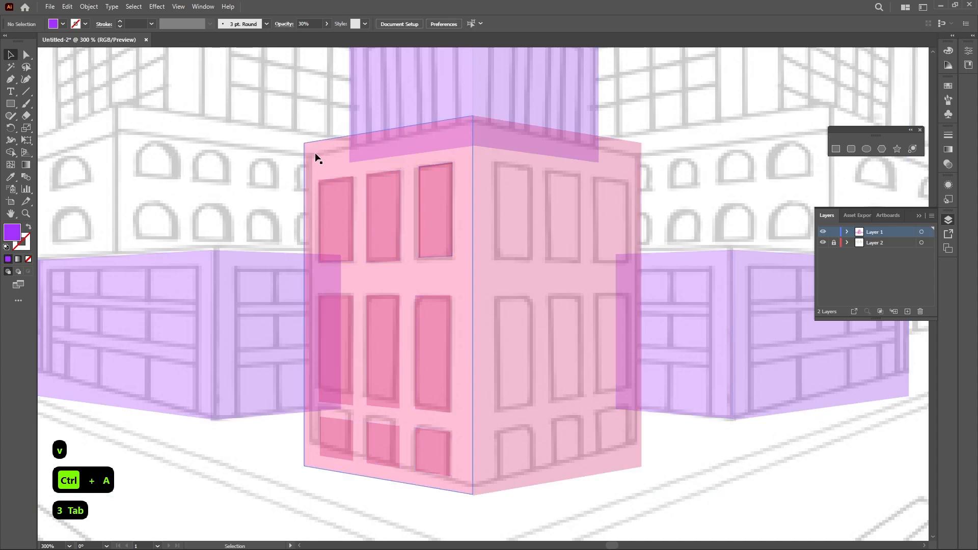
scroll(679, 338, "down", 2)
left_click_drag(682, 331, 542, 388)
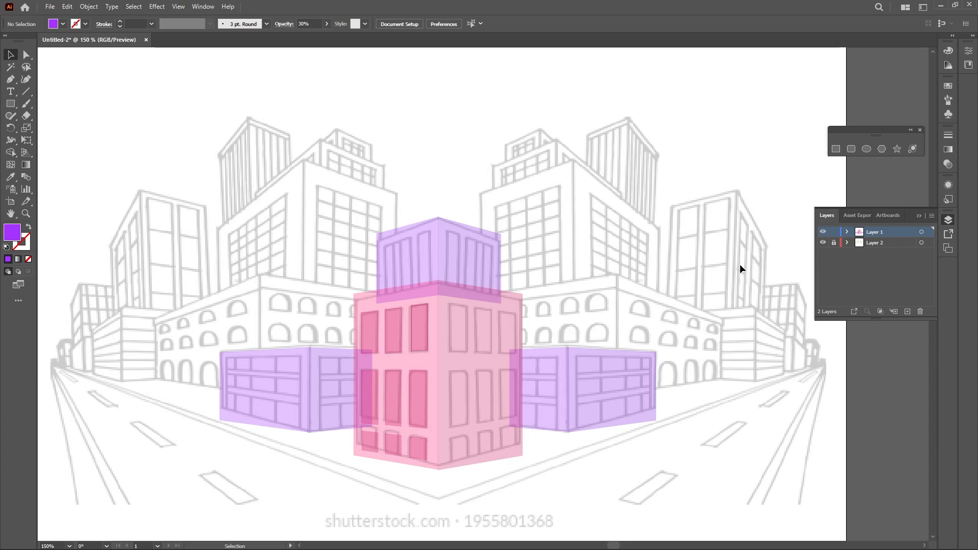
Switch to the browser and search images for "exterior 3d render", opening one of the results to view
key("super+Tab")
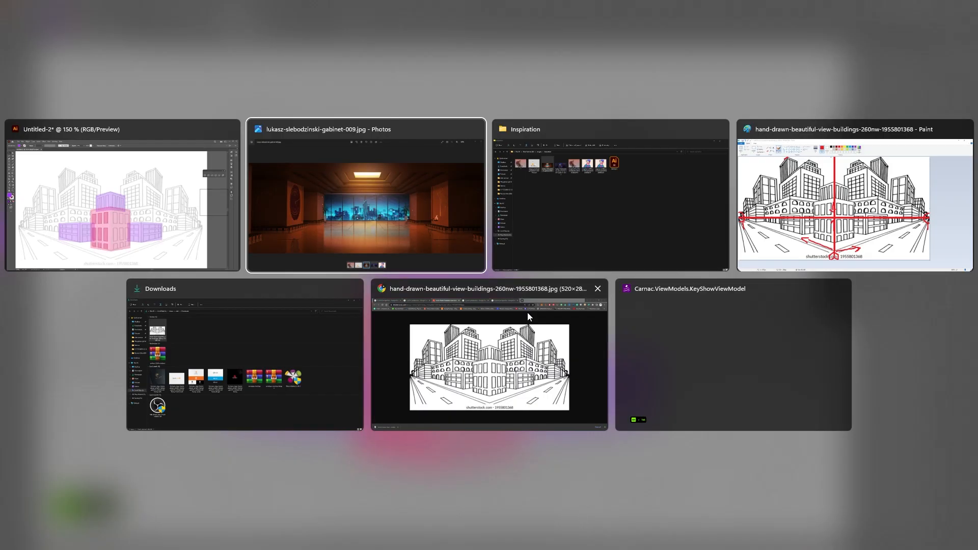
left_click(489, 331)
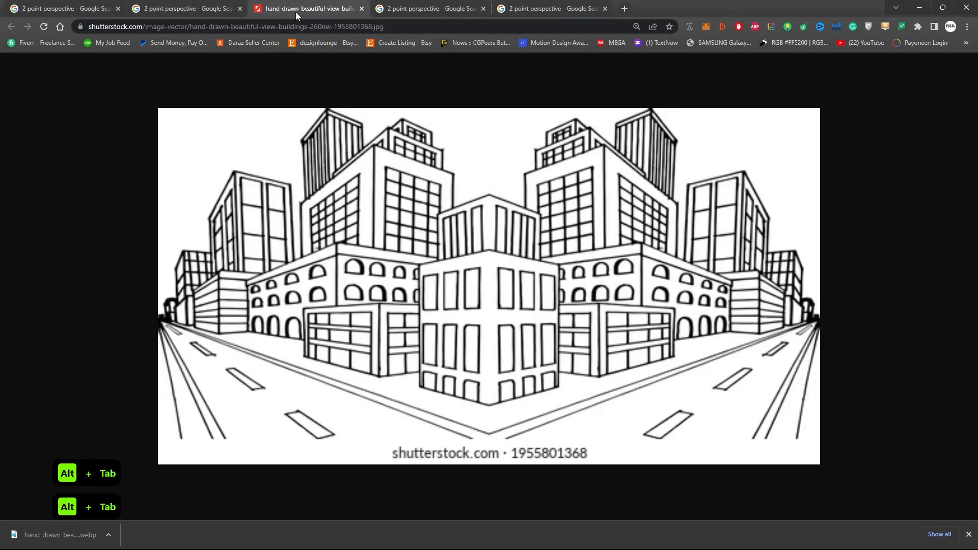
left_click(185, 9)
left_click(85, 6)
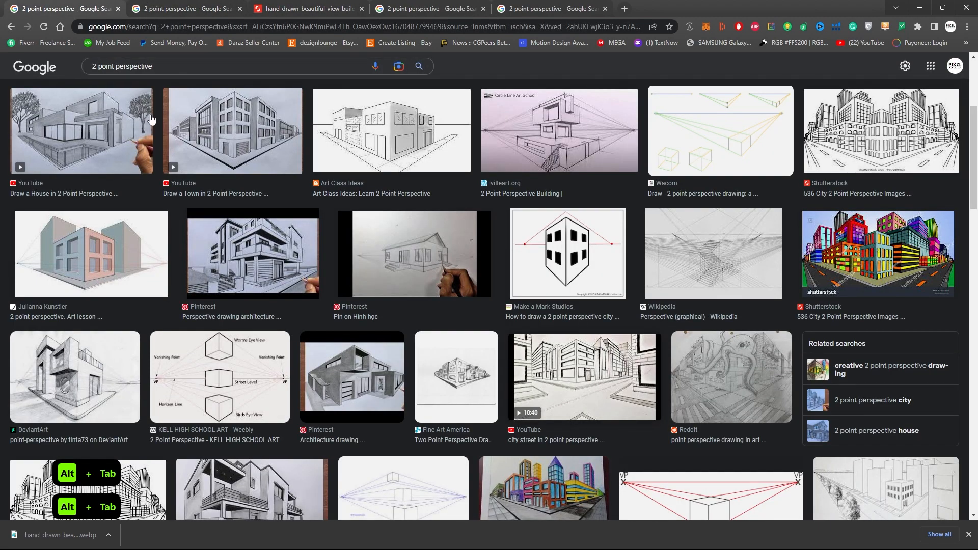
scroll(155, 109, "up", 2)
left_click(176, 81)
type("ex")
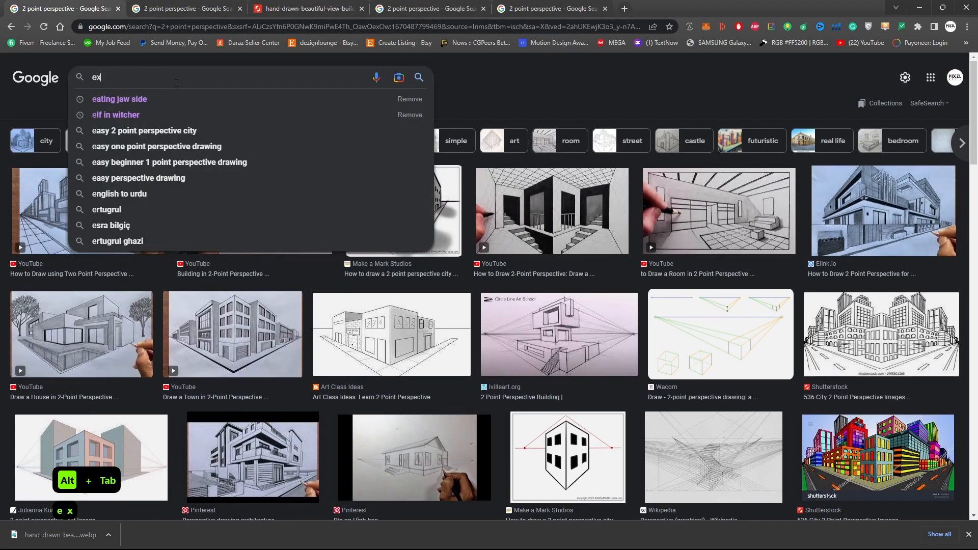
type("terior 3d render")
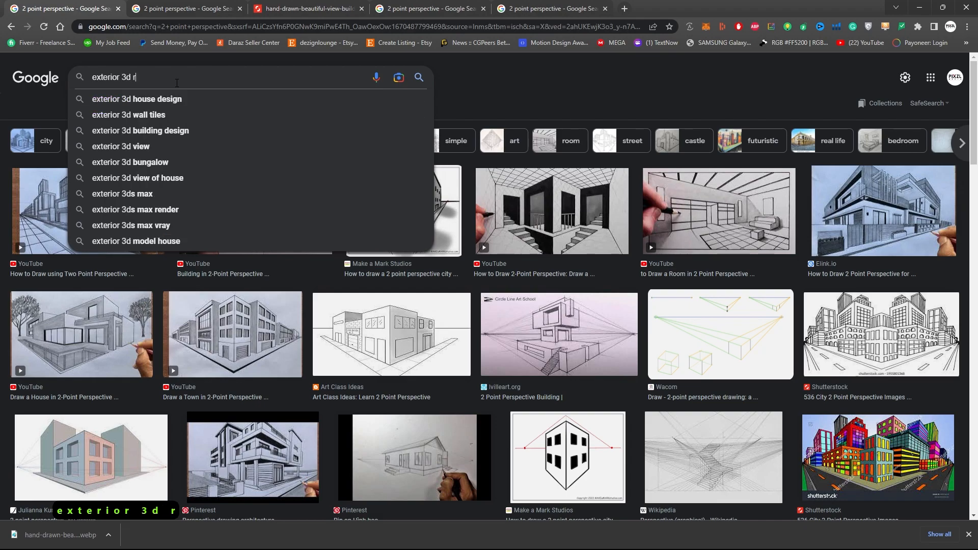
key("Return")
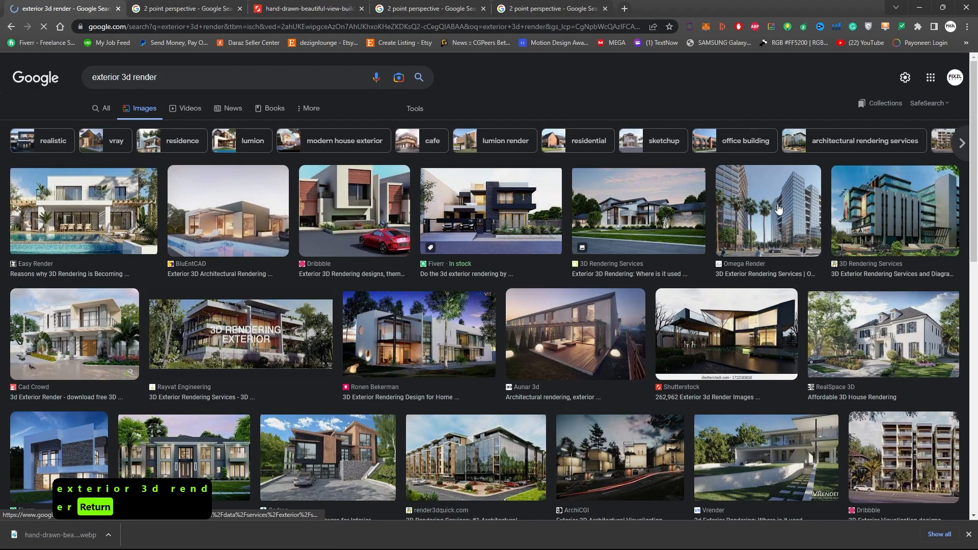
left_click(795, 219)
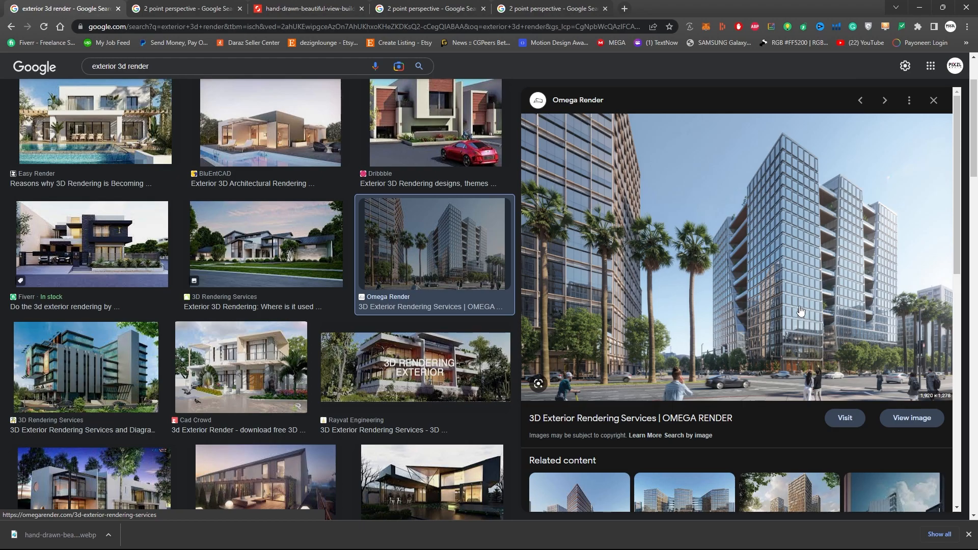
Return to Illustrator and inspect the upper purple building's anchor points up close with Direct Selection
key("alt+Tab")
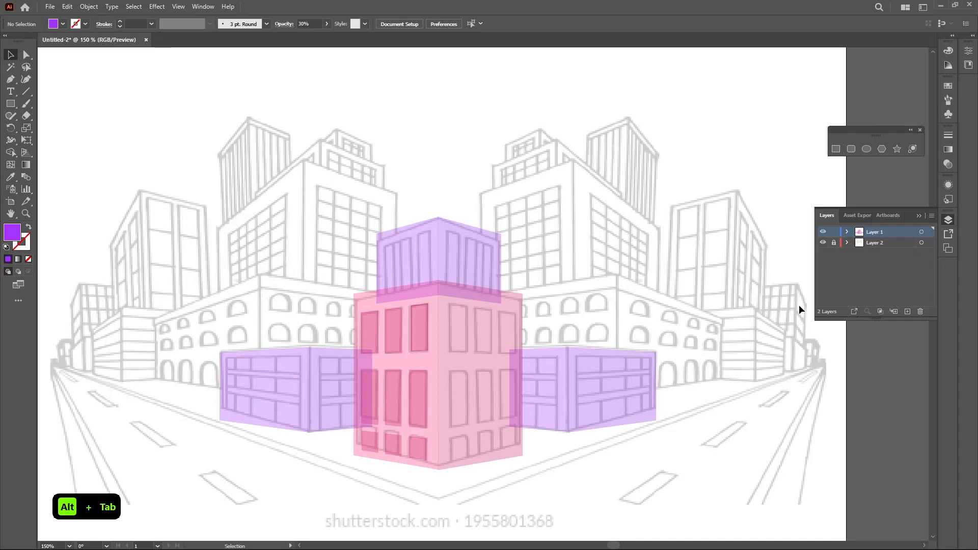
key("a")
scroll(482, 223, "up", 3)
left_click(535, 257)
left_click_drag(182, 233, 203, 281)
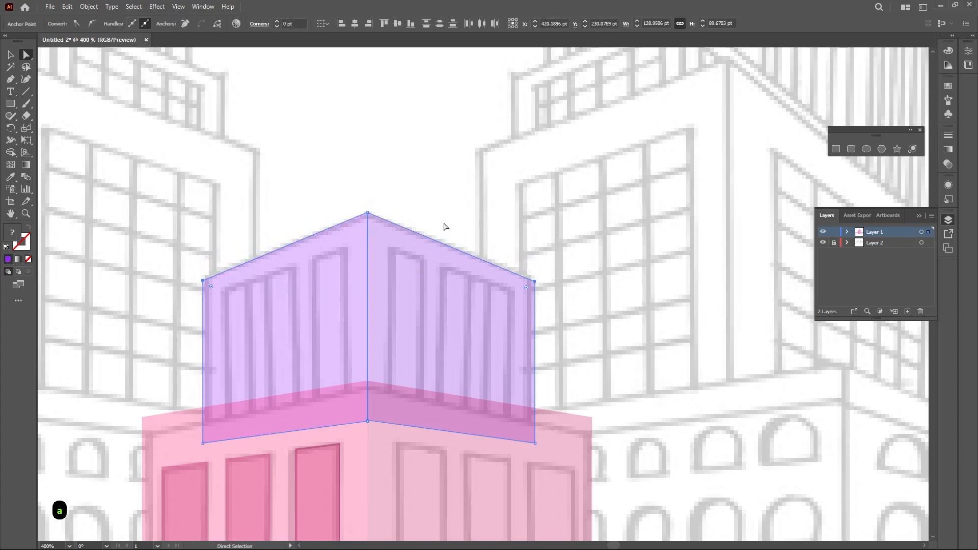
left_click(488, 212)
key("v")
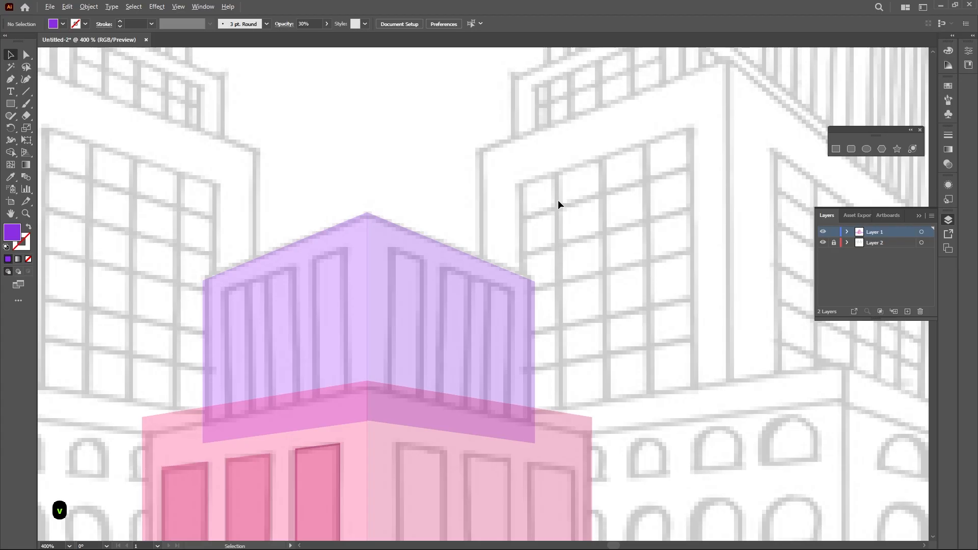
scroll(558, 201, "down", 3)
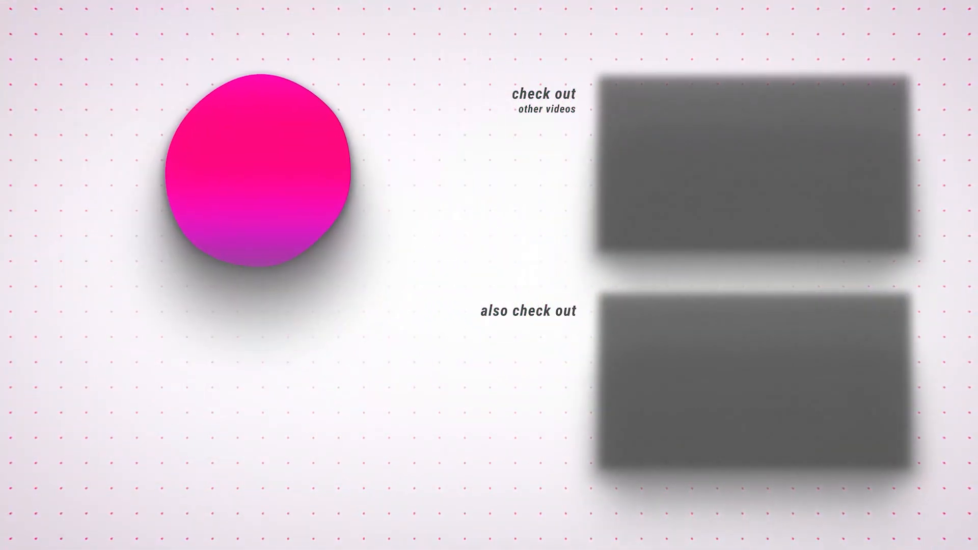